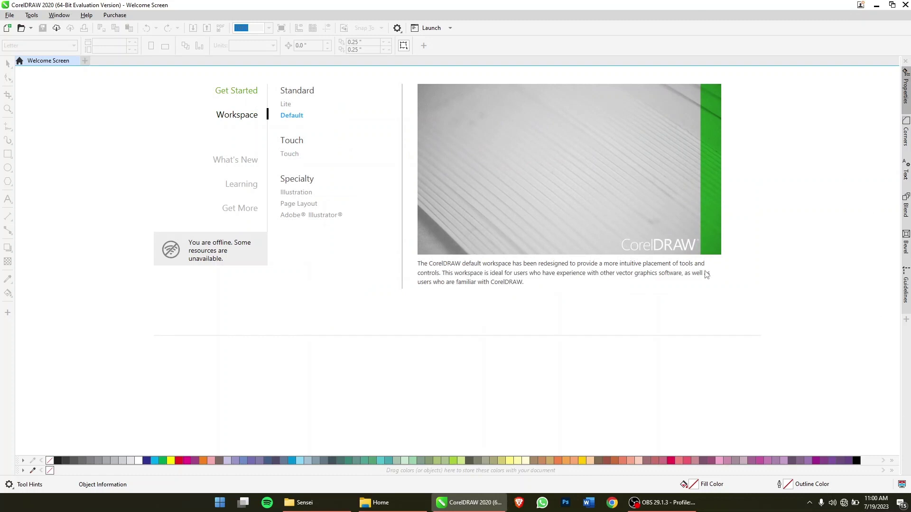
# Step: Create a new RGB document with a 2000 × 2000 pixel square page, zoomed to fit
pyautogui.click(86, 60)
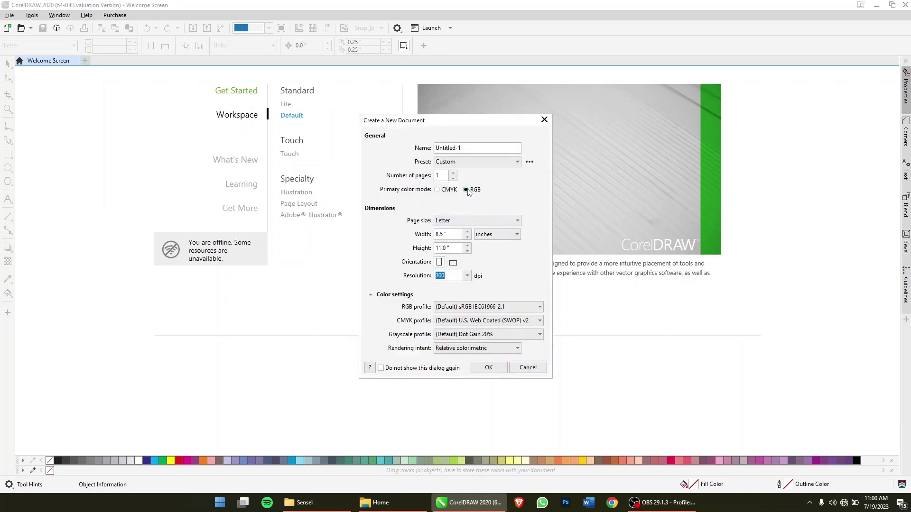
pyautogui.click(488, 368)
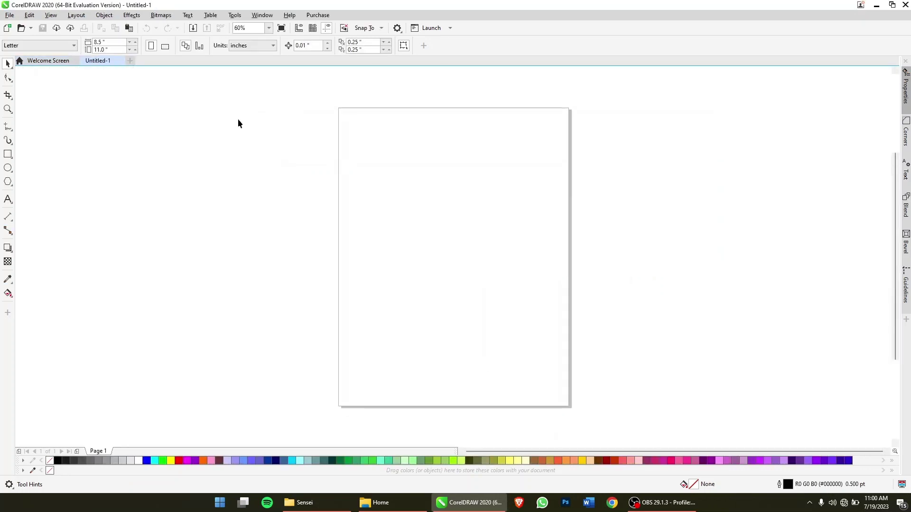
pyautogui.click(251, 46)
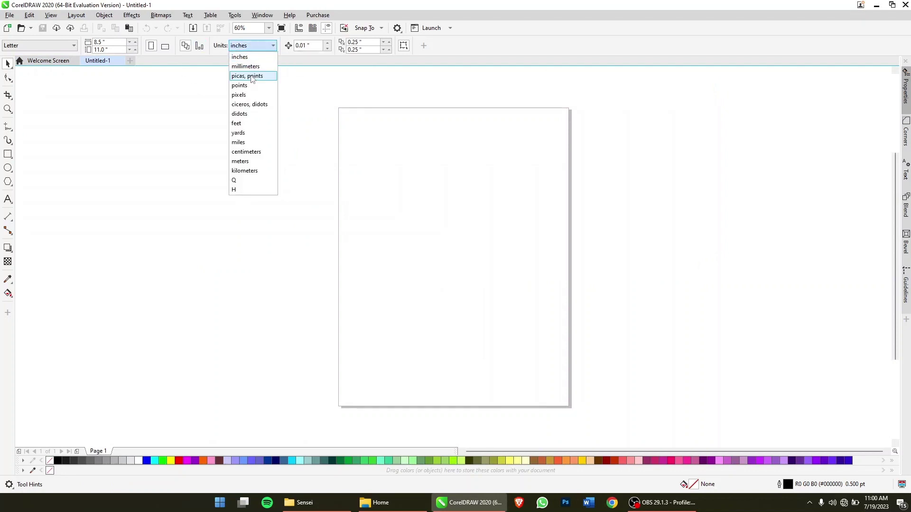
pyautogui.click(246, 95)
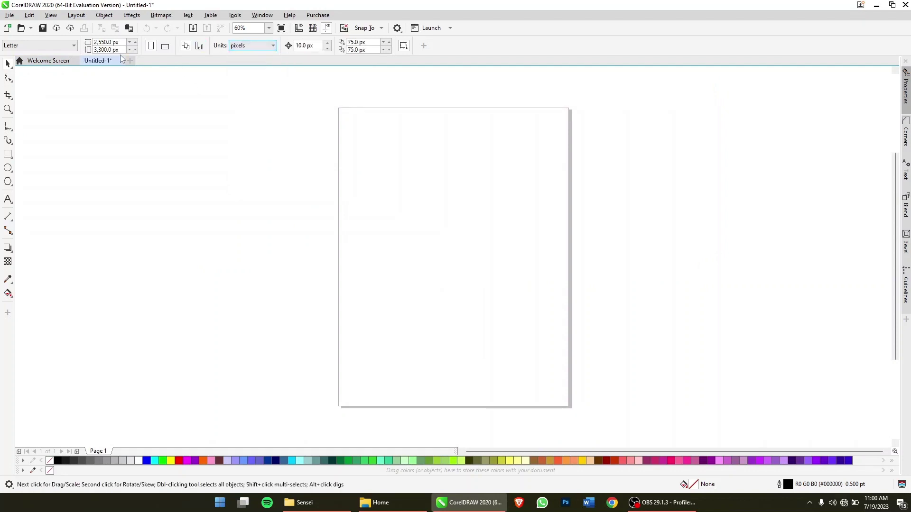
pyautogui.doubleClick(108, 41)
pyautogui.write('2000')
pyautogui.press('Tab')
pyautogui.write('20')
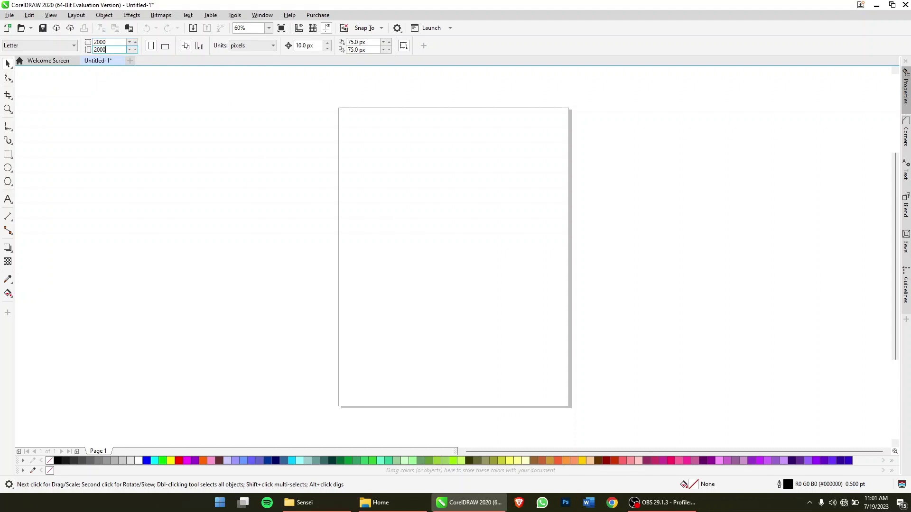
pyautogui.press('Return')
pyautogui.hotkey('shift', 'F4')
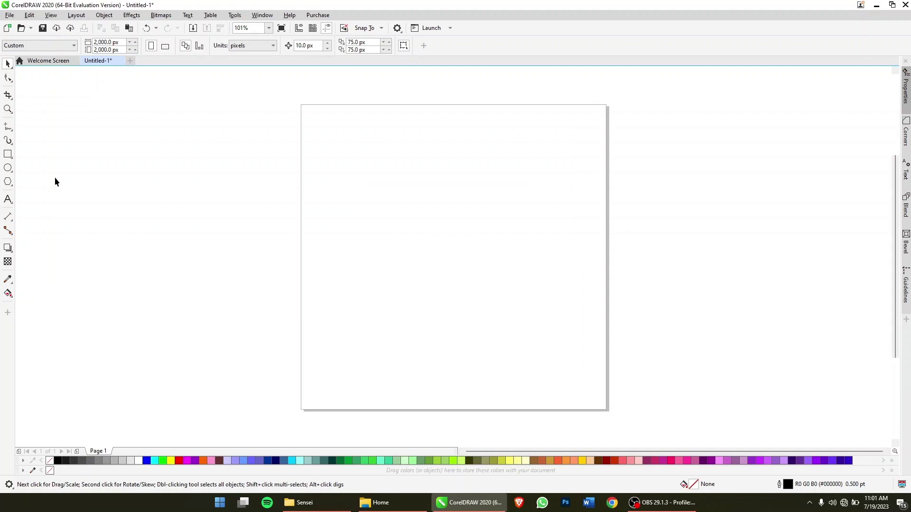
# Step: Copy all the wording from the Friday Morning Worship note in the Sensei folder
pyautogui.click(318, 504)
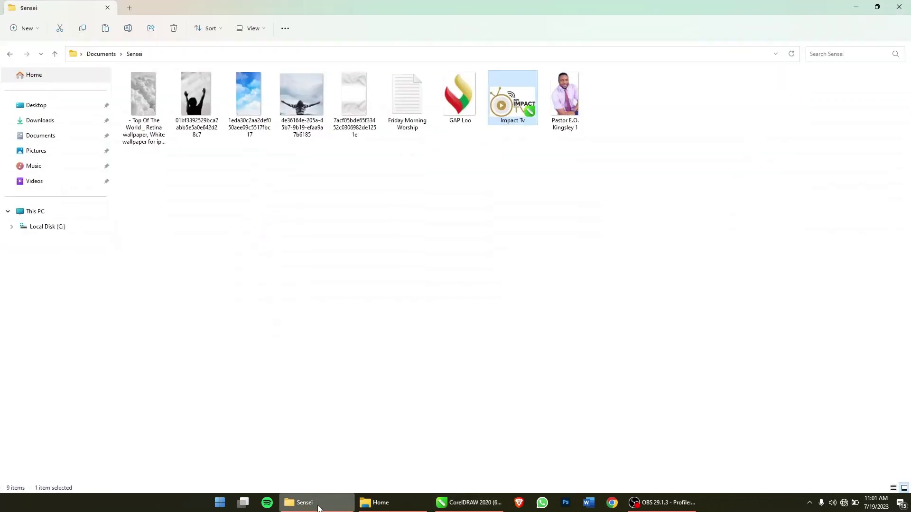
pyautogui.doubleClick(441, 5)
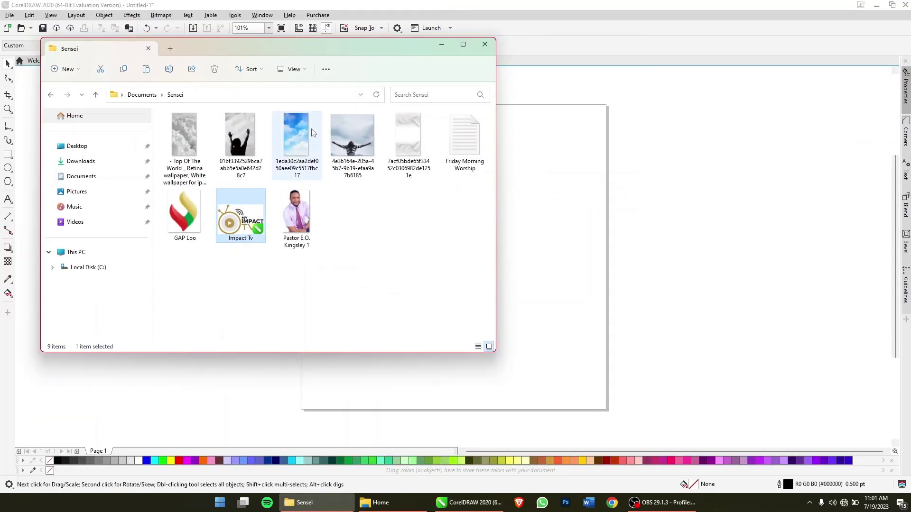
pyautogui.click(453, 141)
pyautogui.doubleClick(453, 141)
pyautogui.moveTo(315, 239); pyautogui.dragTo(211, 187)
pyautogui.hotkey('ctrl', 'c')
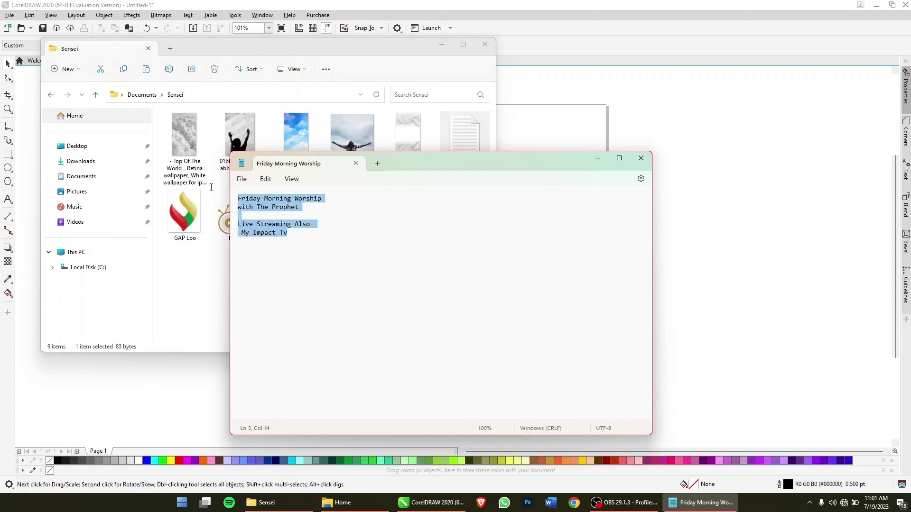
pyautogui.click(635, 102)
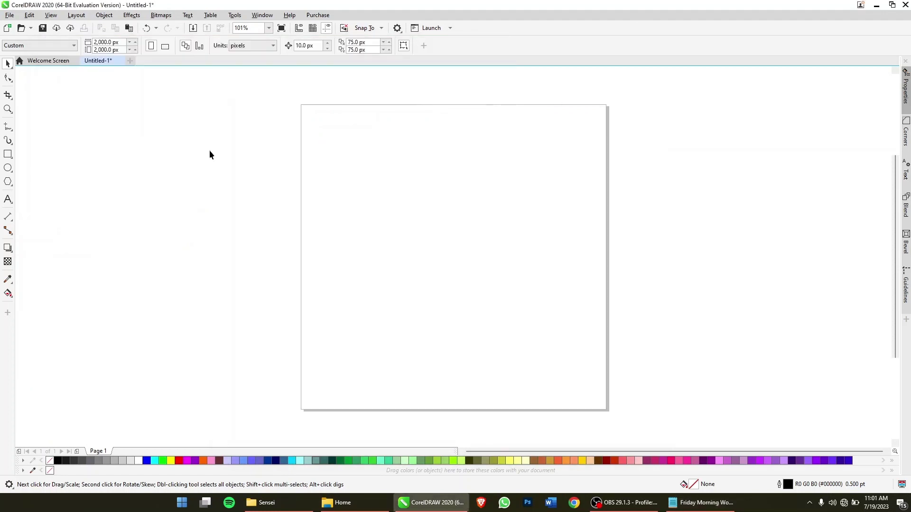
pyautogui.click(8, 200)
# Step: Paste the flyer wording beside the page and move the Friday Morning Worship line onto it
pyautogui.click(115, 184)
pyautogui.hotkey('ctrl', 'v')
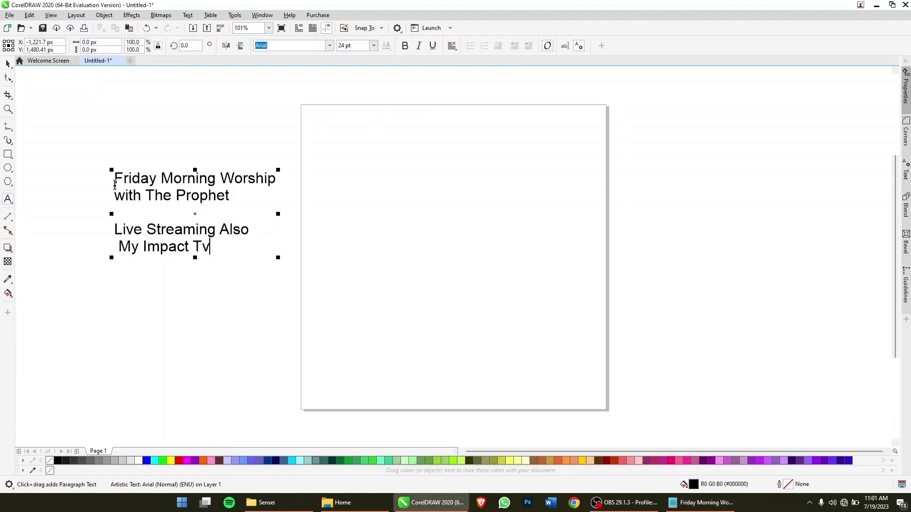
pyautogui.hotkey('ctrl', 'space')
pyautogui.click(21, 452)
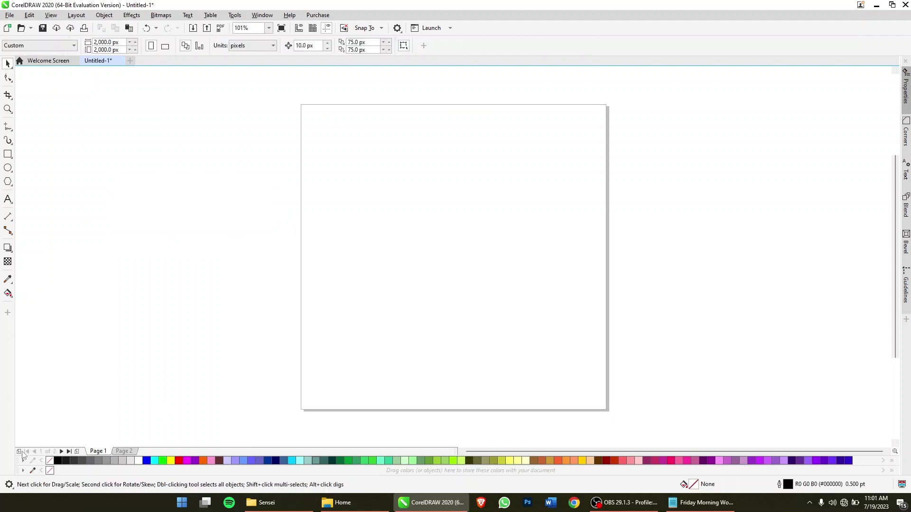
pyautogui.click(7, 199)
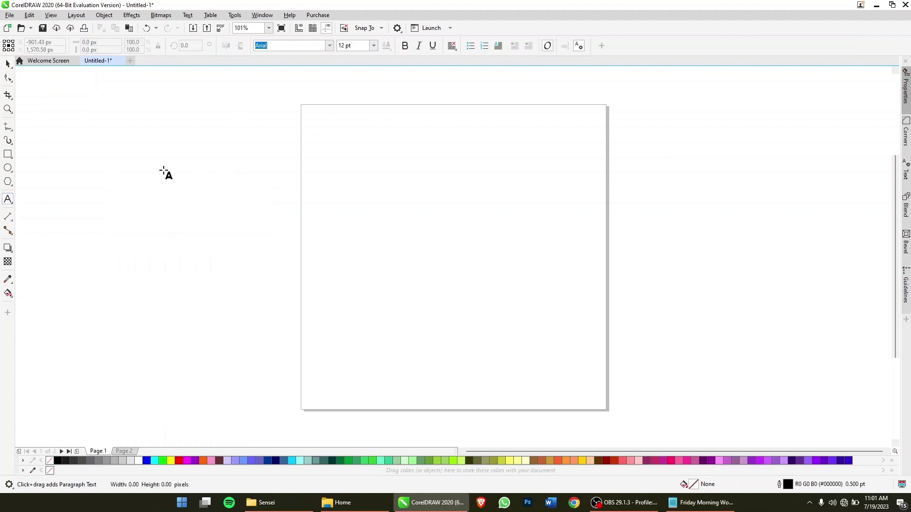
pyautogui.click(163, 171)
pyautogui.hotkey('ctrl', 'v')
pyautogui.hotkey('ctrl', 'space')
pyautogui.click(163, 171)
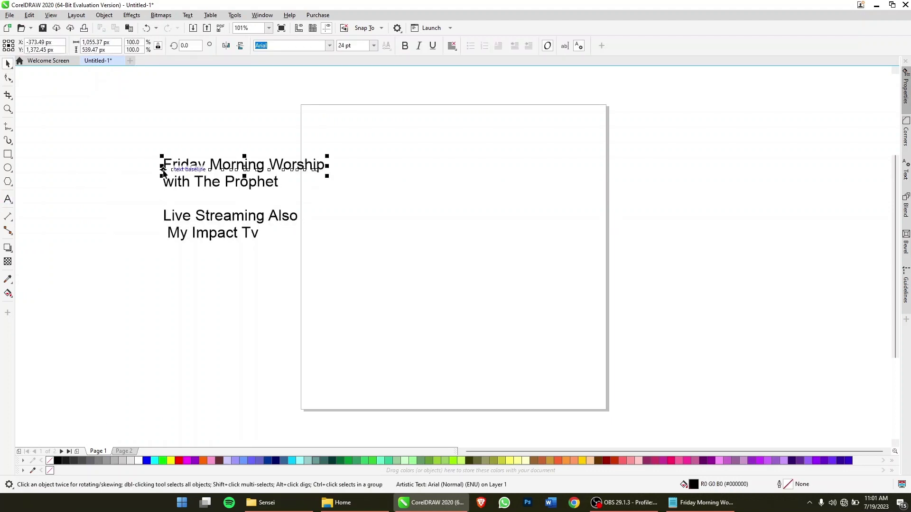
pyautogui.moveTo(216, 167); pyautogui.dragTo(390, 193)
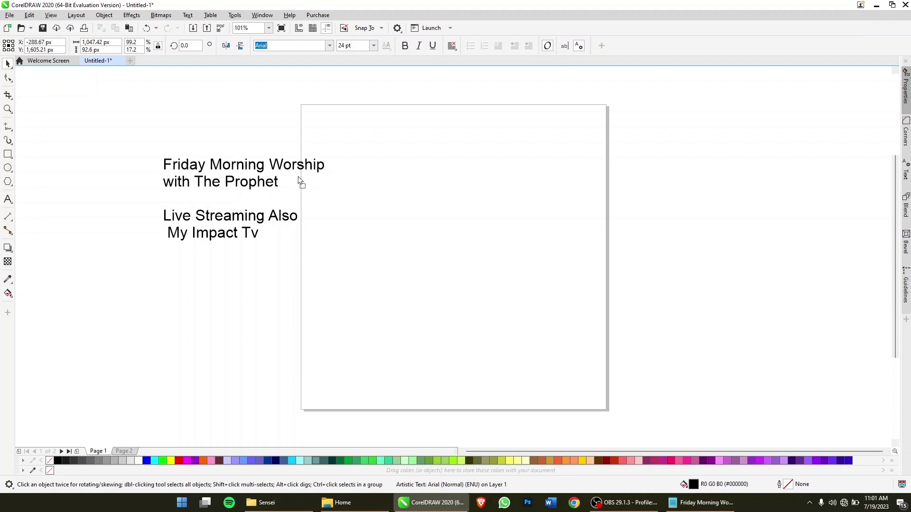
# Step: Centre-align the headline, centre it on the page, set it in Bebas and enlarge it
pyautogui.click(453, 47)
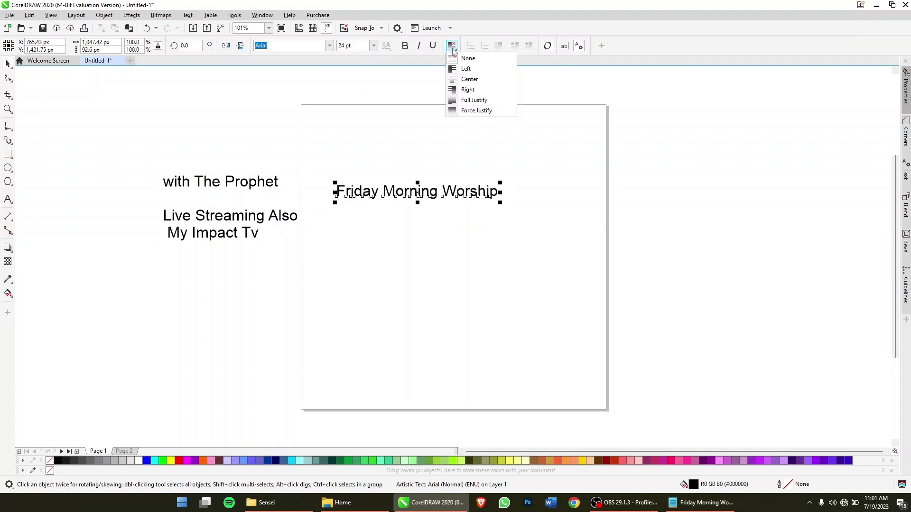
pyautogui.click(464, 79)
pyautogui.press('p')
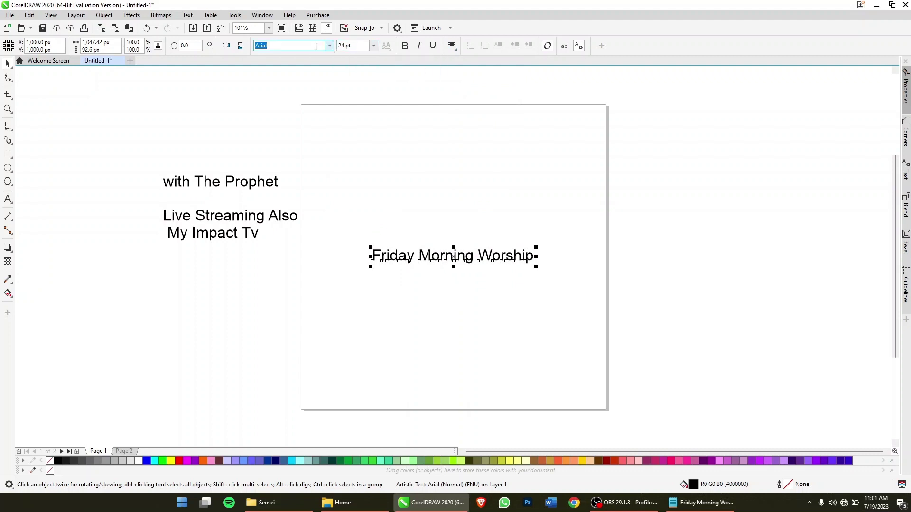
pyautogui.write('Bebas')
pyautogui.press('Return')
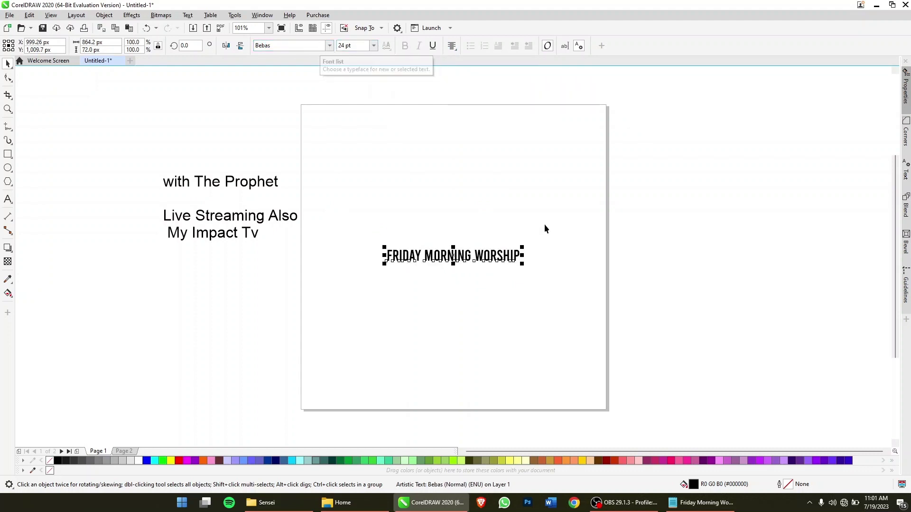
pyautogui.moveTo(522, 248); pyautogui.dragTo(670, 184)
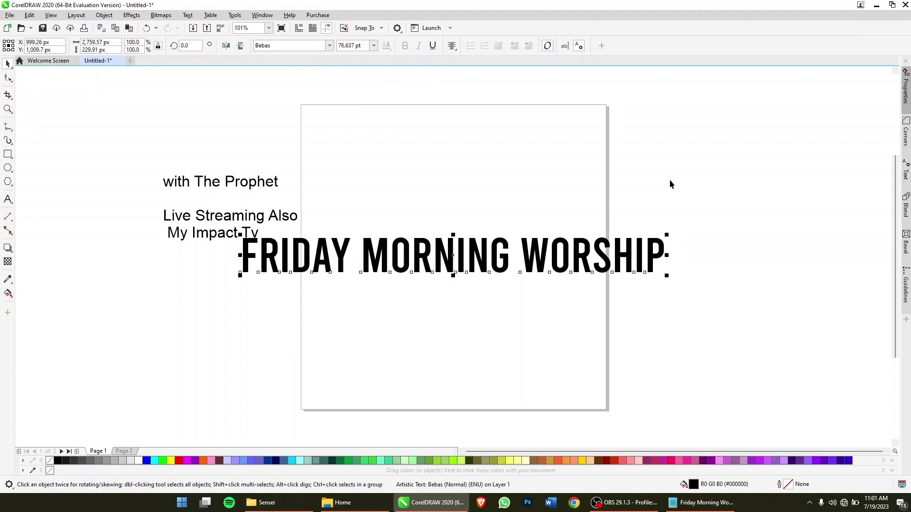
# Step: Put WORSHIP on its own larger line and move the two-line title near the page top
pyautogui.doubleClick(522, 254)
pyautogui.press('Return')
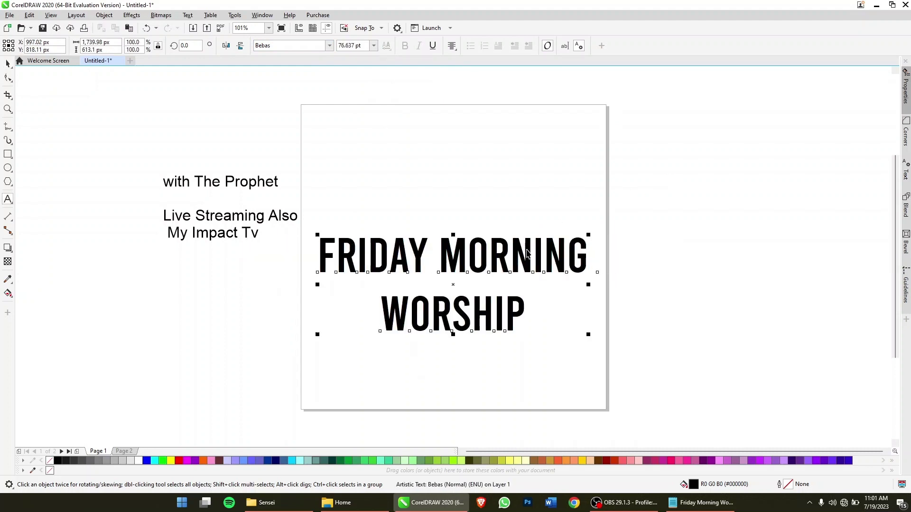
pyautogui.click(490, 311)
pyautogui.moveTo(527, 295); pyautogui.dragTo(610, 273)
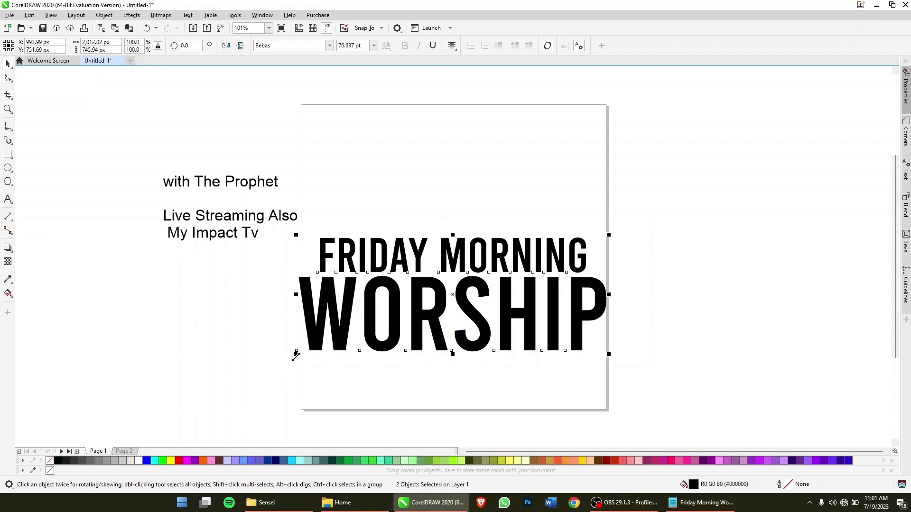
pyautogui.moveTo(297, 350); pyautogui.dragTo(322, 345)
pyautogui.hotkey('ctrl', 'z')
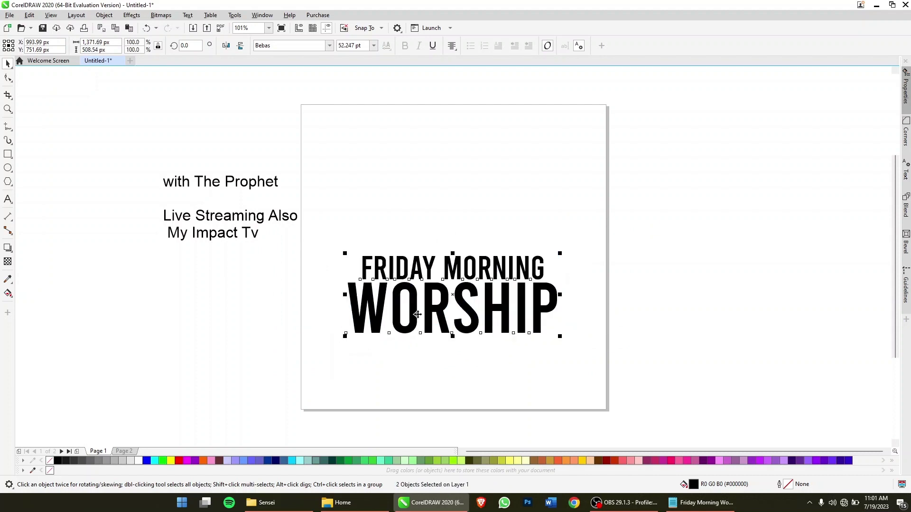
pyautogui.moveTo(437, 314); pyautogui.dragTo(446, 225)
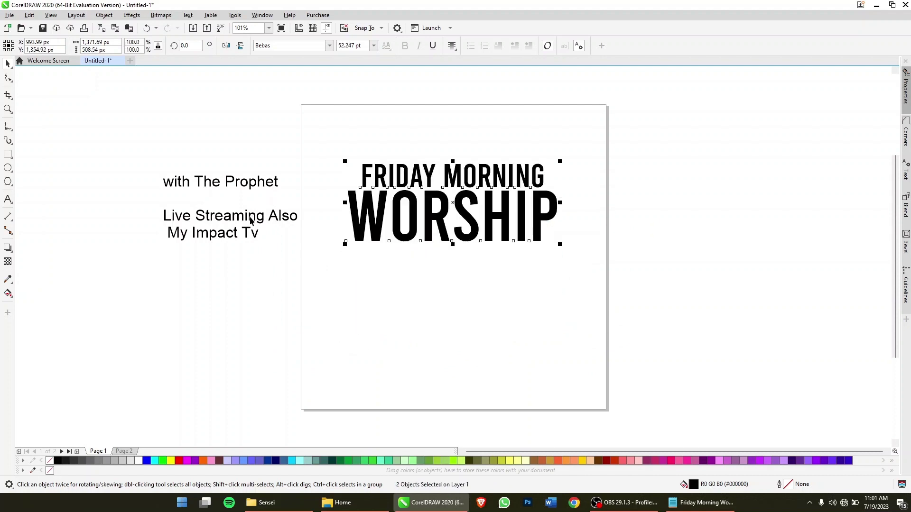
pyautogui.press('Escape')
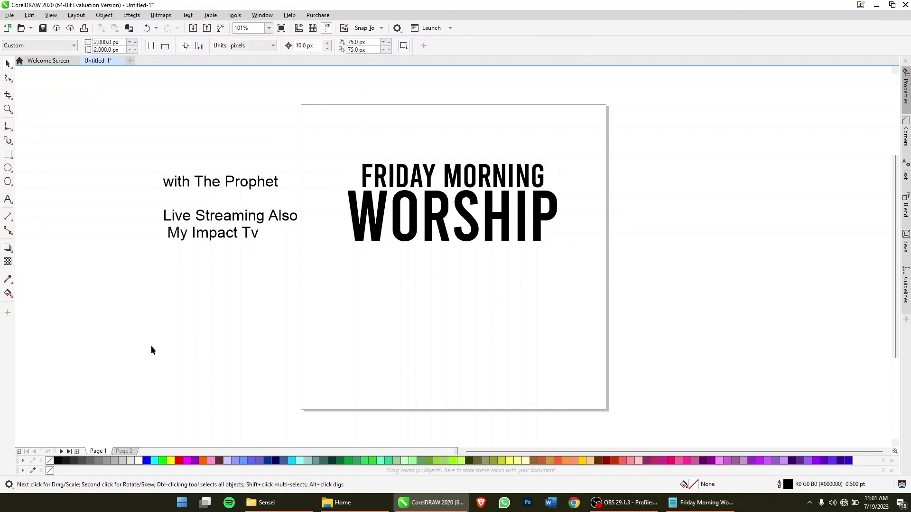
# Step: Import the cloudy sky photo and shrink it beside the page
pyautogui.click(285, 504)
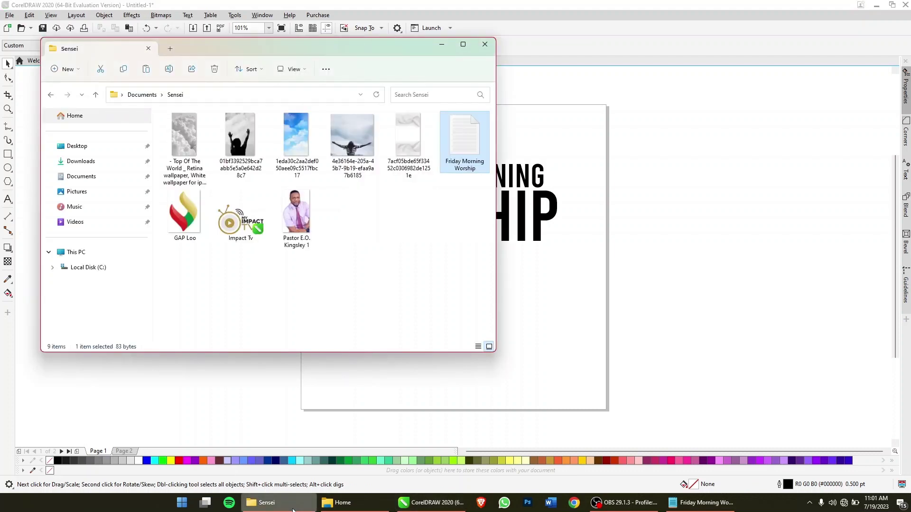
pyautogui.moveTo(296, 137); pyautogui.dragTo(721, 258)
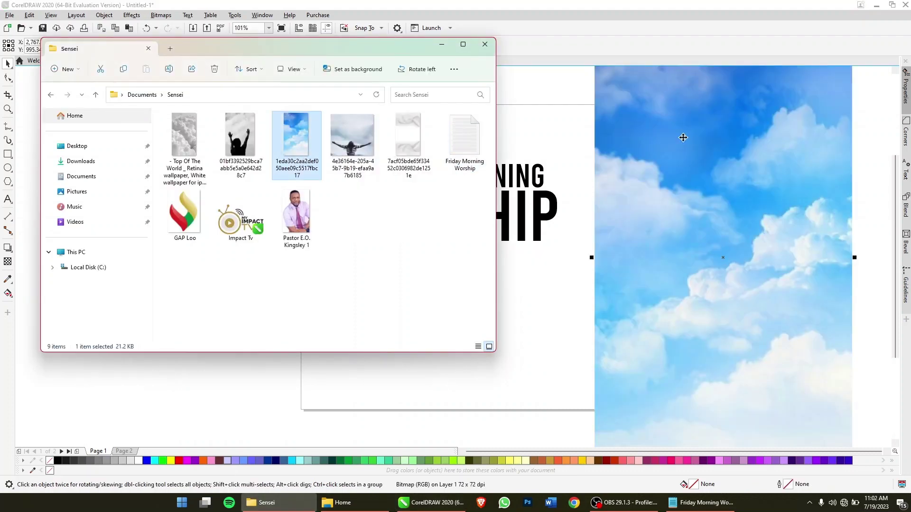
pyautogui.moveTo(683, 137); pyautogui.dragTo(701, 218)
pyautogui.moveTo(611, 107)
pyautogui.mouseDown()
pyautogui.moveTo(654, 160)
pyautogui.moveTo(666, 206)
pyautogui.moveTo(646, 154)
pyautogui.mouseUp()
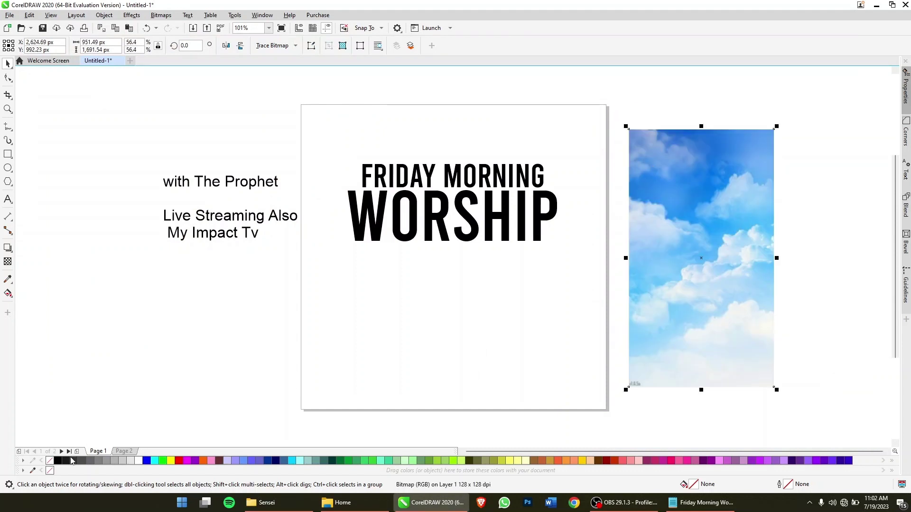
# Step: Sample deep blue, sky blue and pale sky tones from the photo into the document palette
pyautogui.click(33, 470)
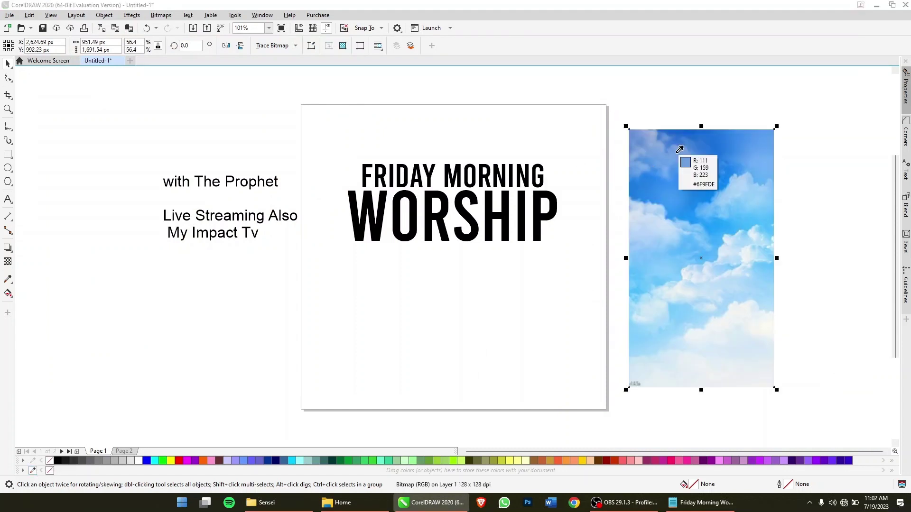
pyautogui.click(713, 136)
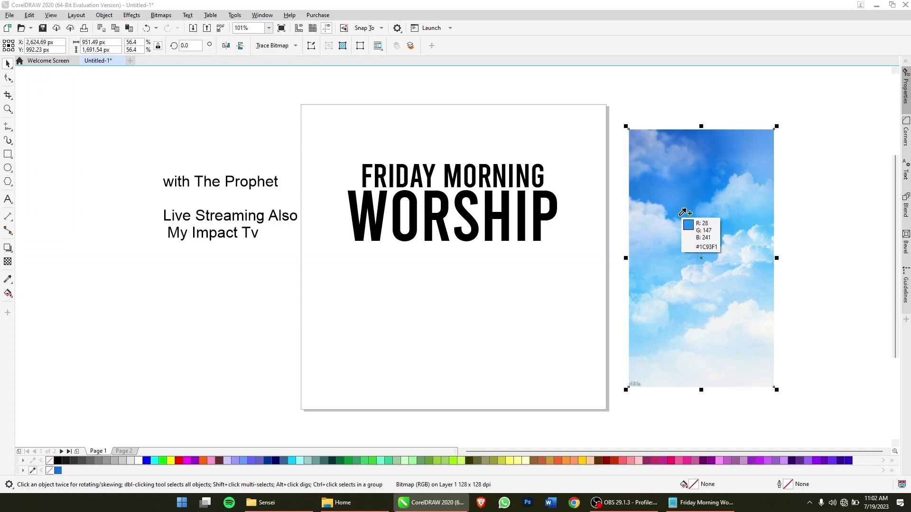
pyautogui.click(682, 215)
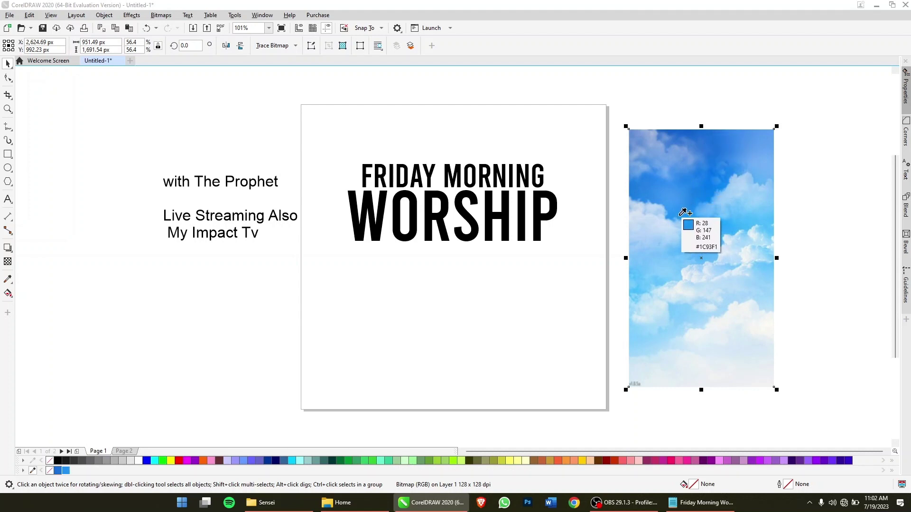
pyautogui.click(692, 336)
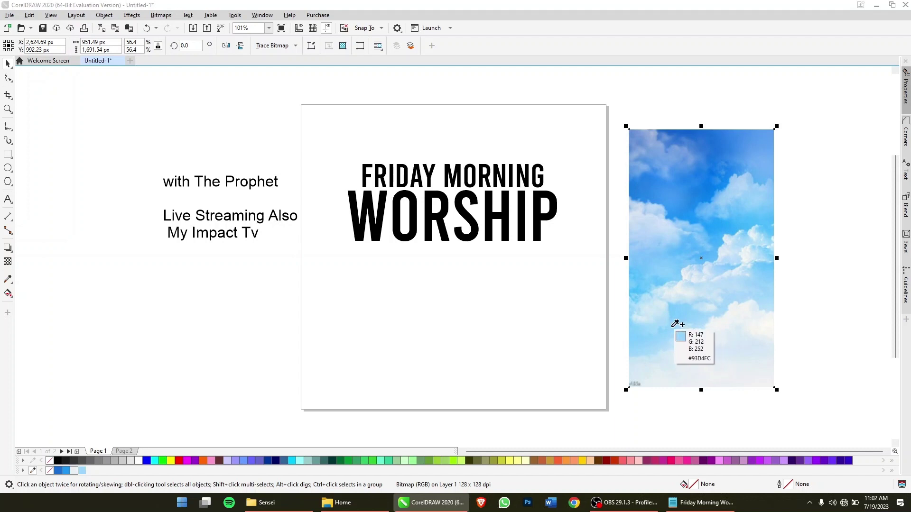
pyautogui.click(273, 131)
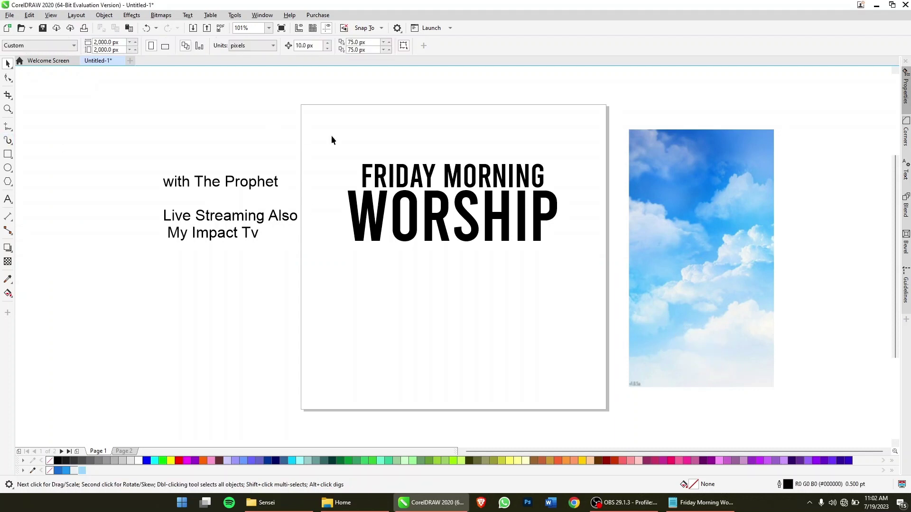
# Step: Cover the page with a white, outline-free rectangle
pyautogui.doubleClick(7, 154)
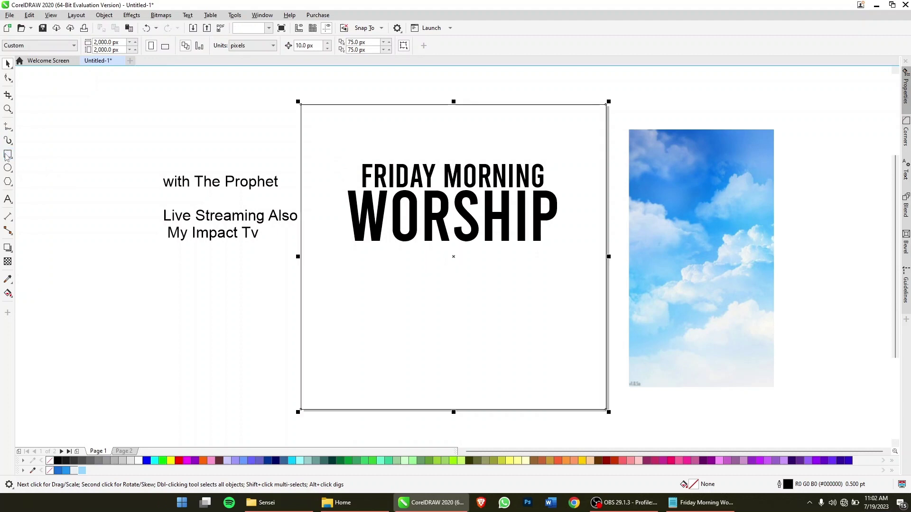
pyautogui.click(74, 471)
pyautogui.click(138, 461)
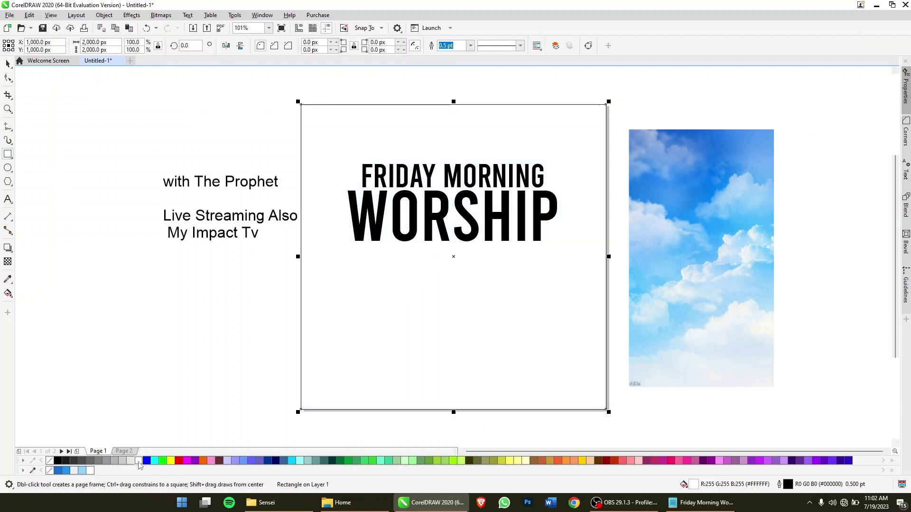
pyautogui.rightClick(49, 471)
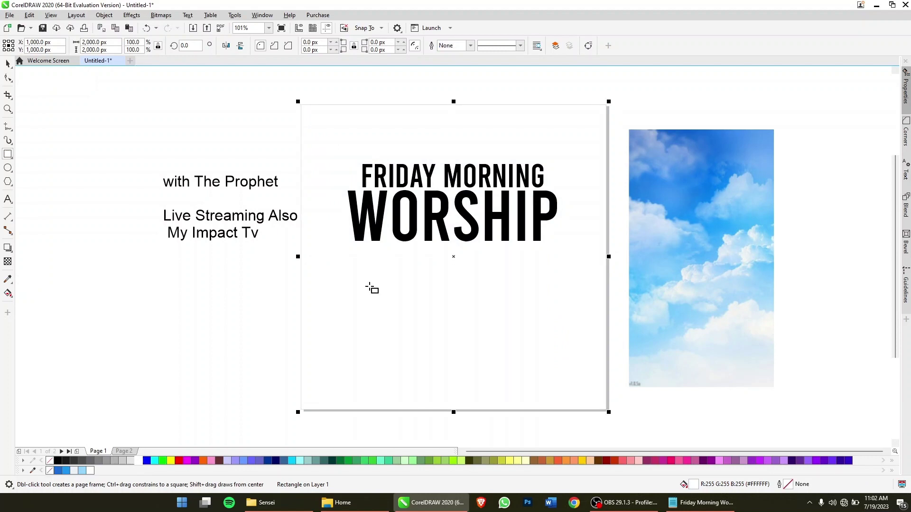
# Step: Give the rectangle a vertical gradient from blue and light blue at the top to white mid-page
pyautogui.press('g')
pyautogui.moveTo(457, 390)
pyautogui.mouseDown()
pyautogui.moveTo(457, 144)
pyautogui.moveTo(470, 115)
pyautogui.mouseUp()
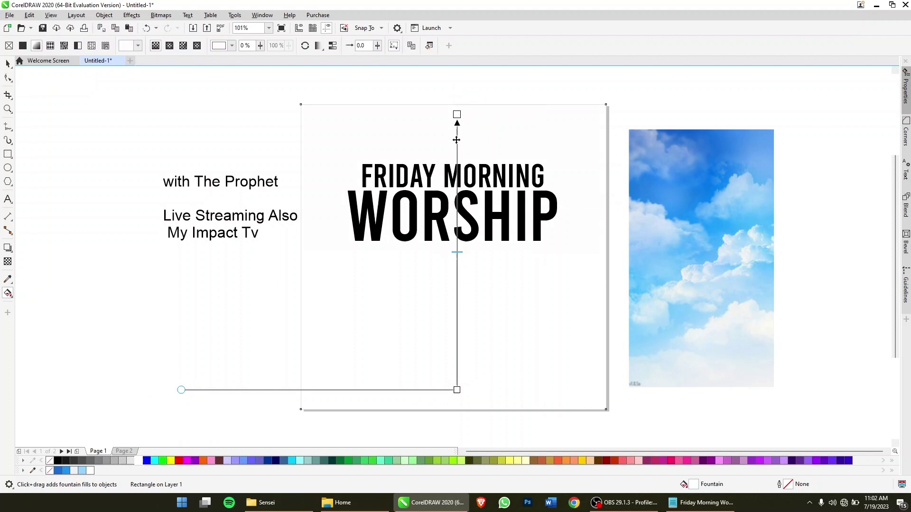
pyautogui.doubleClick(456, 140)
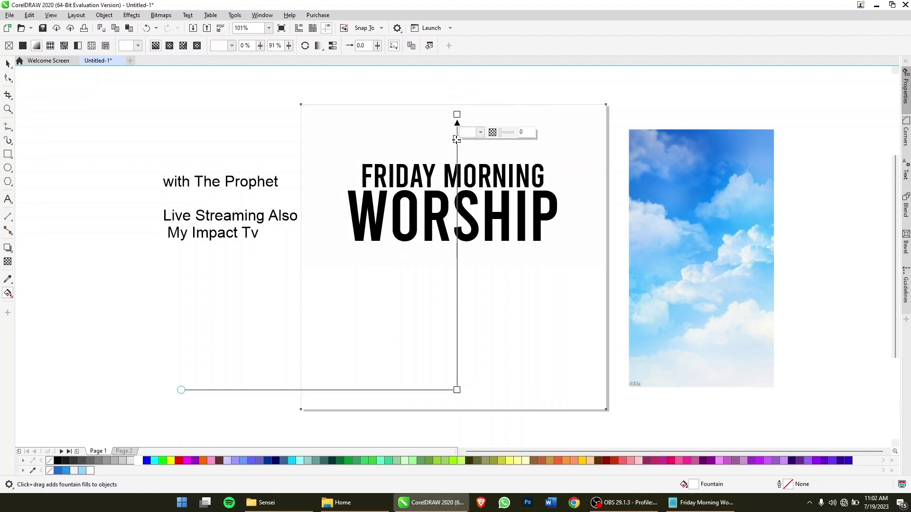
pyautogui.click(457, 115)
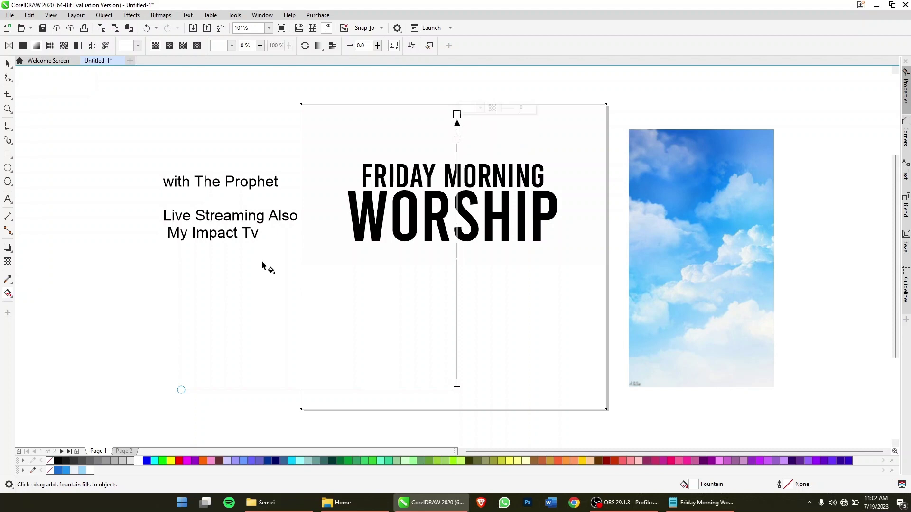
pyautogui.click(60, 472)
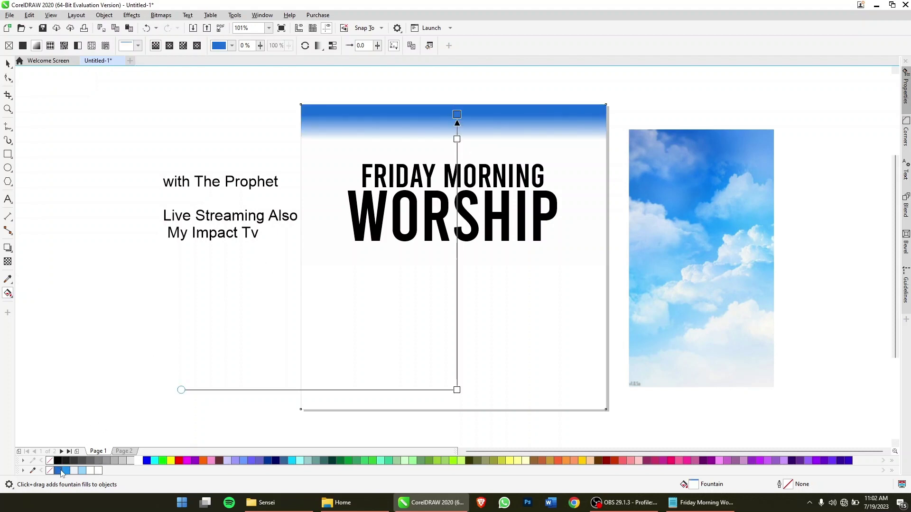
pyautogui.click(456, 140)
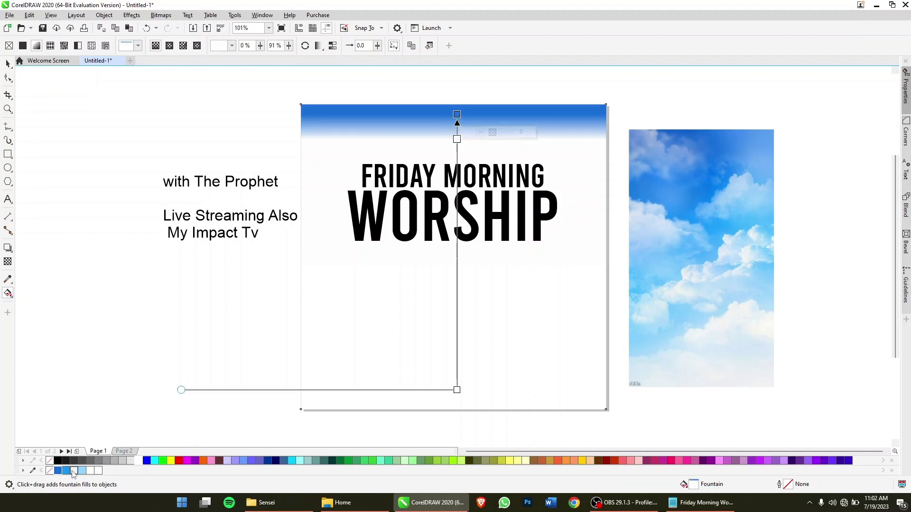
pyautogui.click(82, 471)
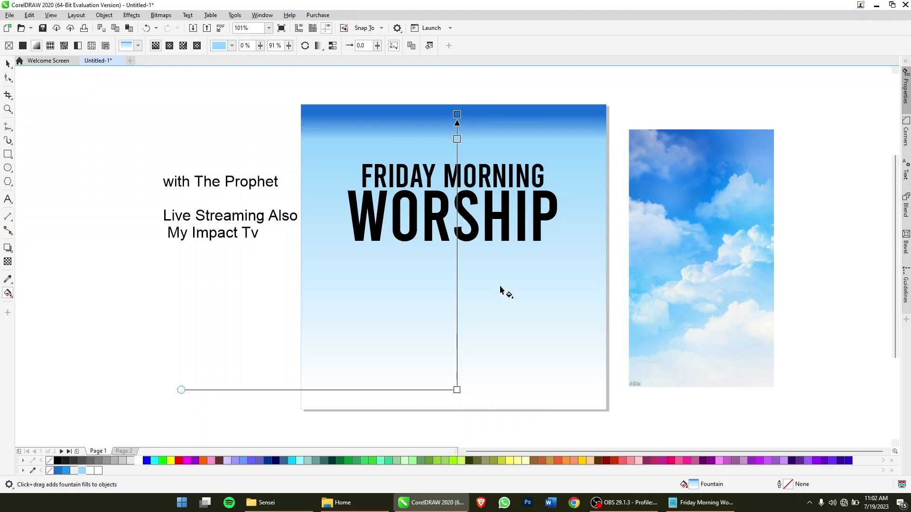
pyautogui.doubleClick(456, 376)
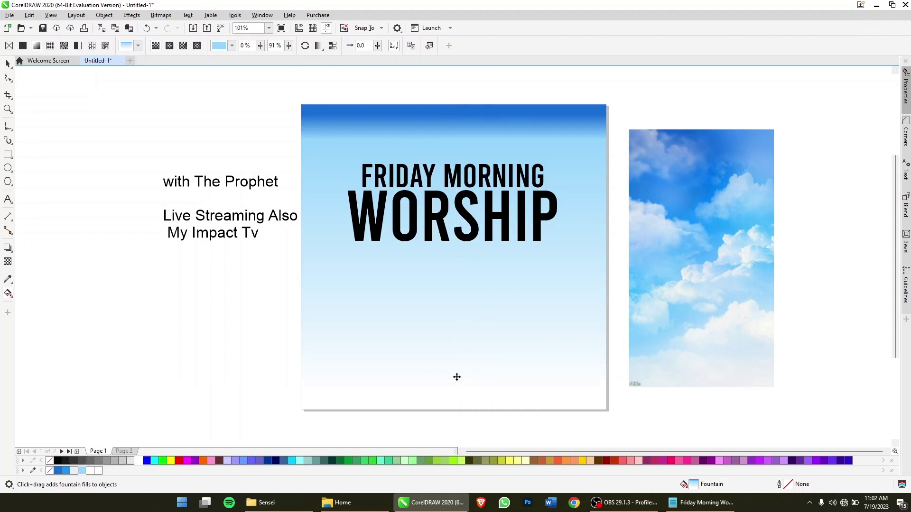
pyautogui.click(74, 471)
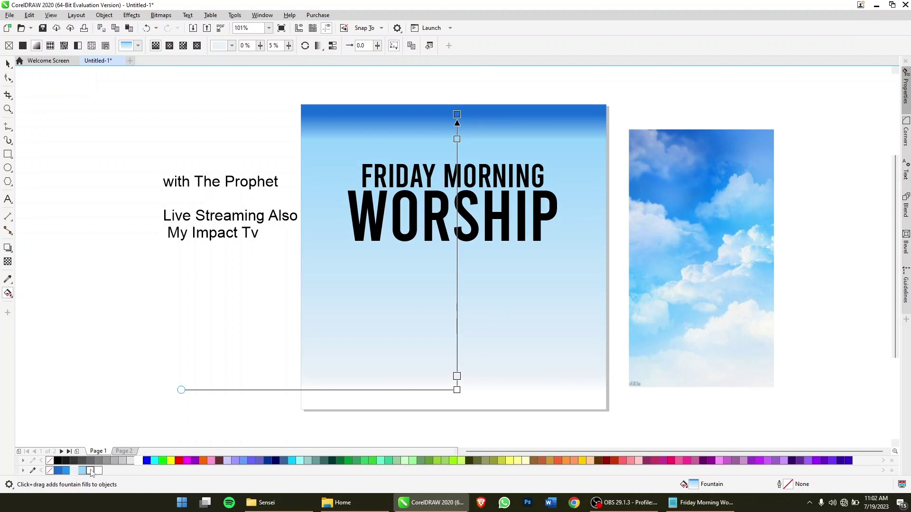
pyautogui.click(91, 471)
pyautogui.moveTo(456, 376); pyautogui.dragTo(456, 266)
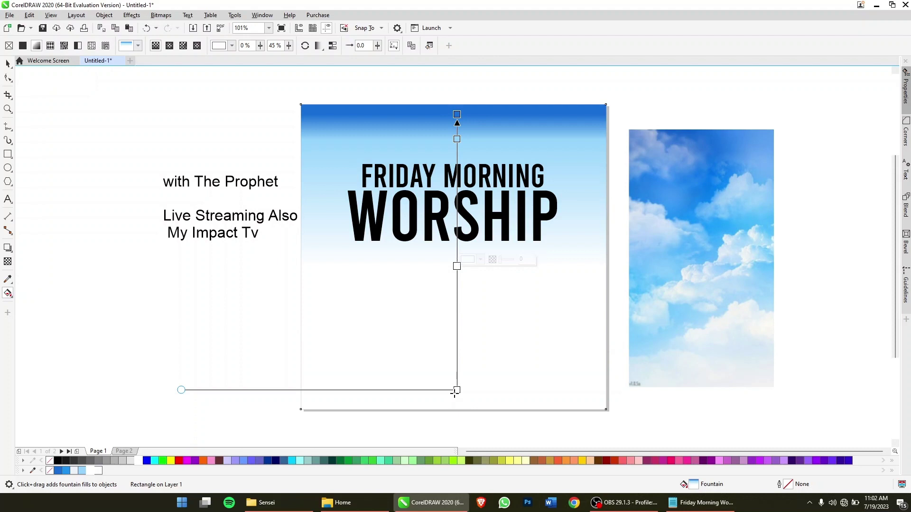
pyautogui.moveTo(456, 391); pyautogui.dragTo(458, 404)
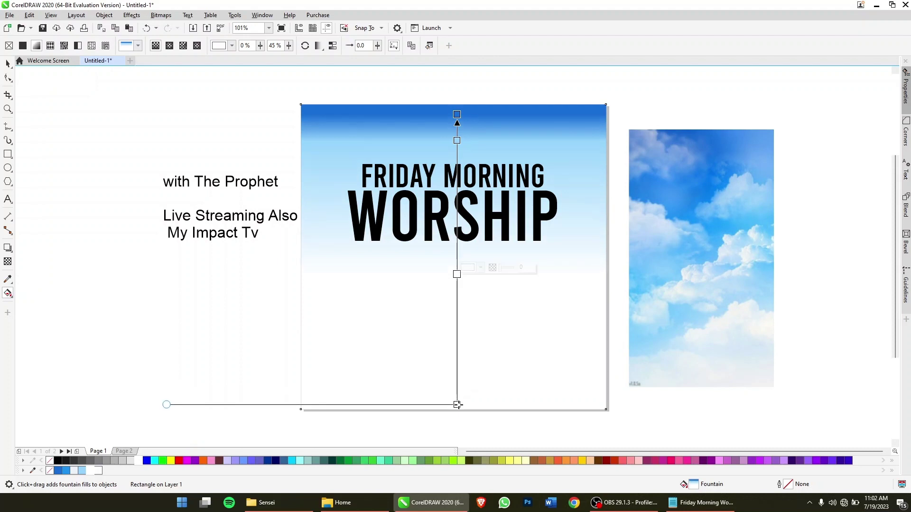
# Step: Change the gradient to elliptical with a white centre placed low and enlarged
pyautogui.click(305, 45)
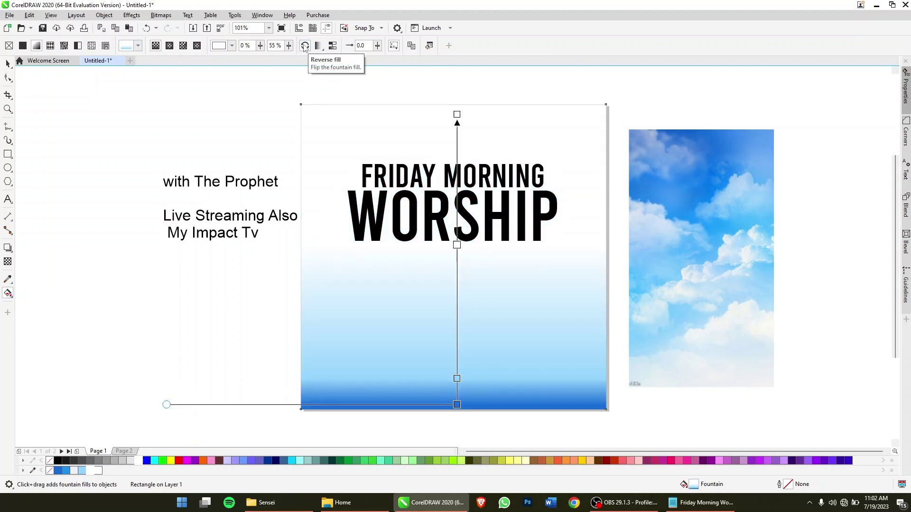
pyautogui.click(305, 46)
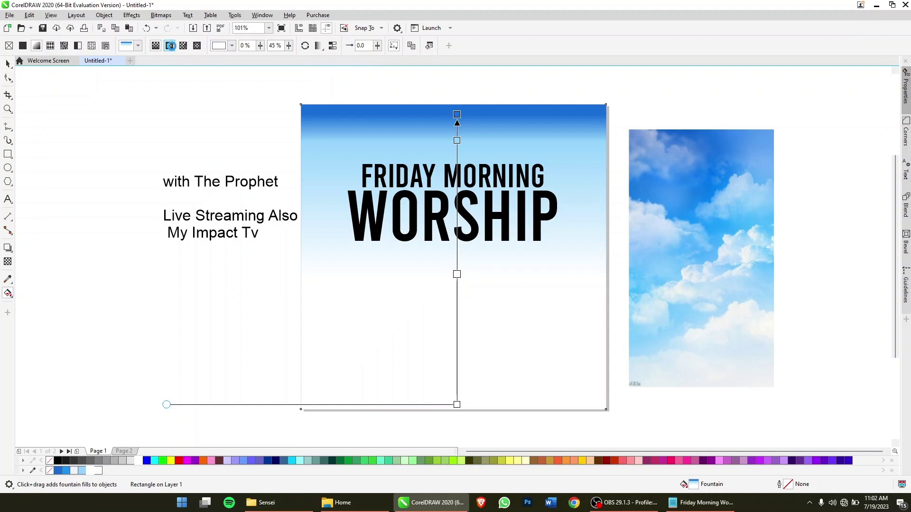
pyautogui.click(170, 46)
pyautogui.click(306, 46)
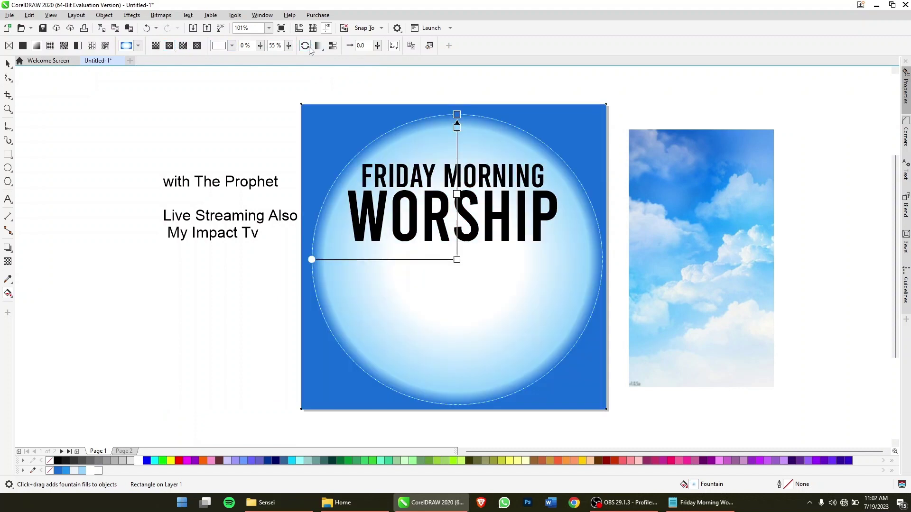
pyautogui.moveTo(457, 259); pyautogui.dragTo(447, 411)
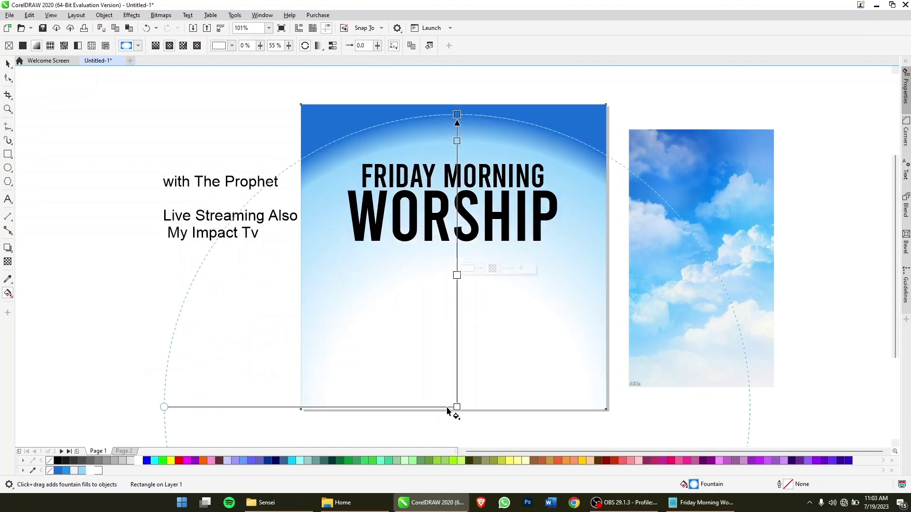
pyautogui.moveTo(457, 115)
pyautogui.mouseDown()
pyautogui.moveTo(457, 94)
pyautogui.moveTo(457, 138)
pyautogui.mouseUp()
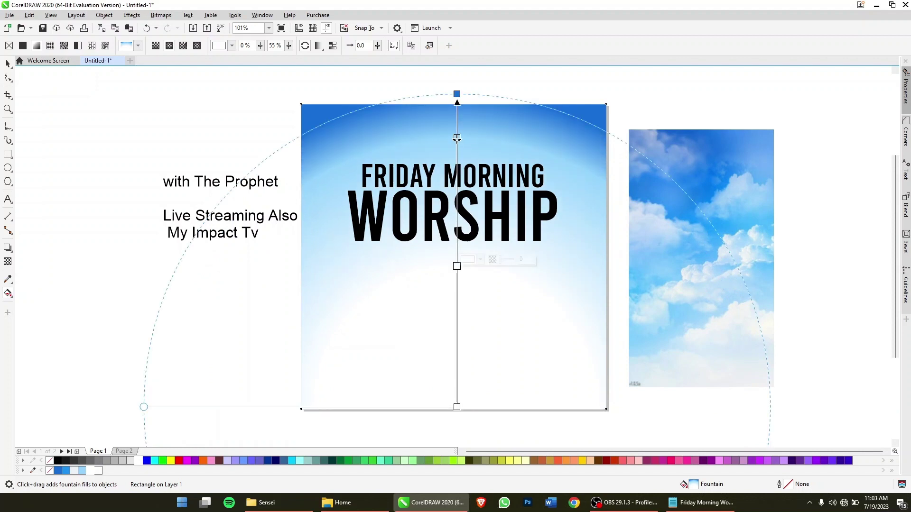
pyautogui.press('Escape')
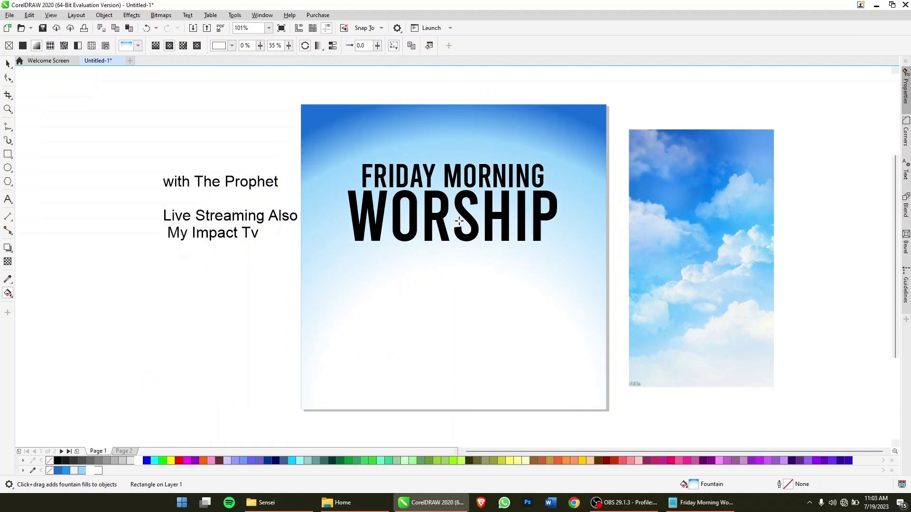
# Step: Stretch the elliptical gradient beyond the page top to lighten the upper area
pyautogui.click(459, 221)
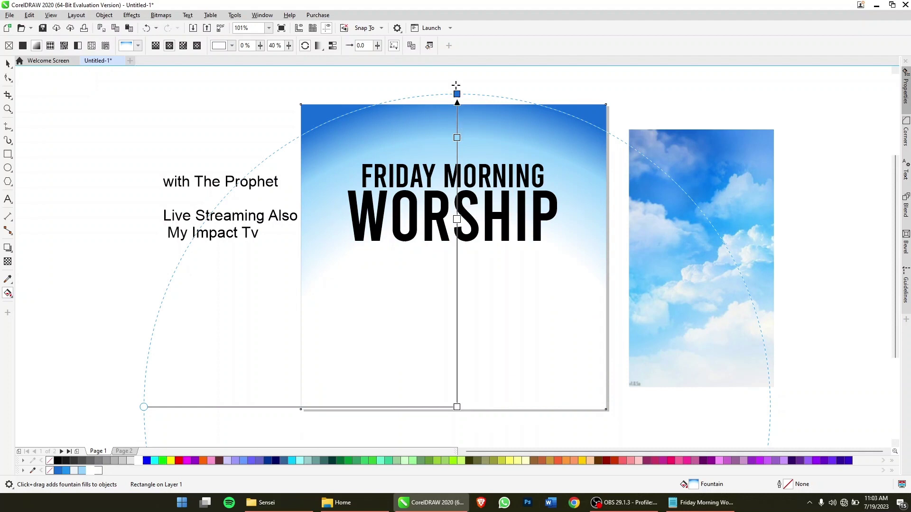
pyautogui.moveTo(455, 85); pyautogui.dragTo(457, 108)
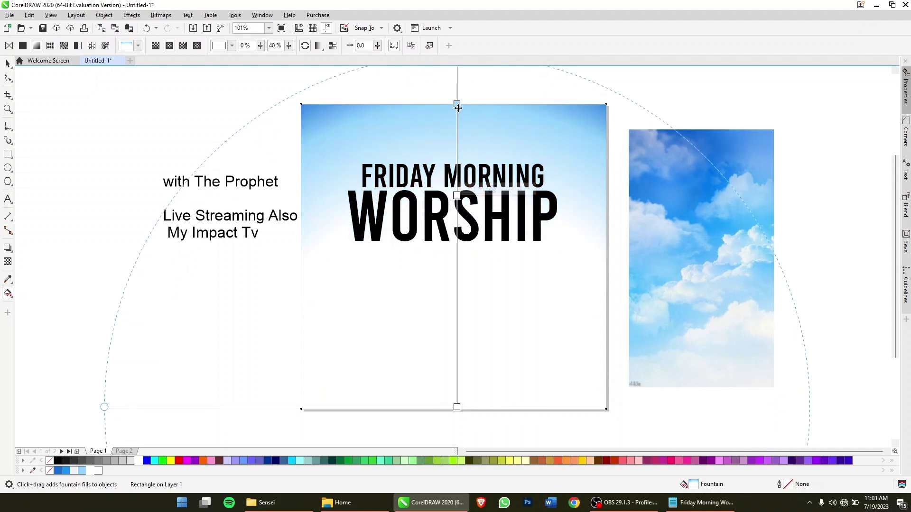
pyautogui.scroll(3, 458, 109)
pyautogui.moveTo(450, 208)
pyautogui.mouseDown()
pyautogui.moveTo(449, 170)
pyautogui.moveTo(449, 180)
pyautogui.mouseUp()
pyautogui.press('space')
pyautogui.click(502, 139)
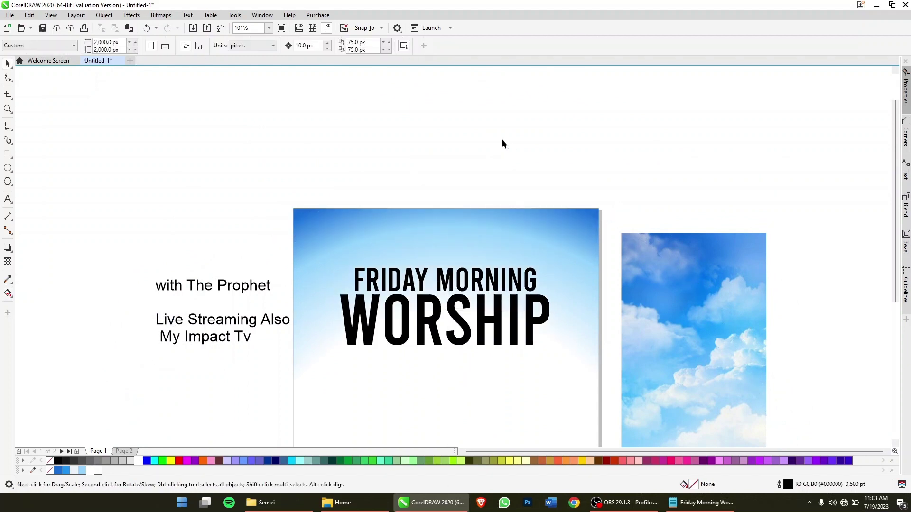
pyautogui.scroll(-3, 502, 139)
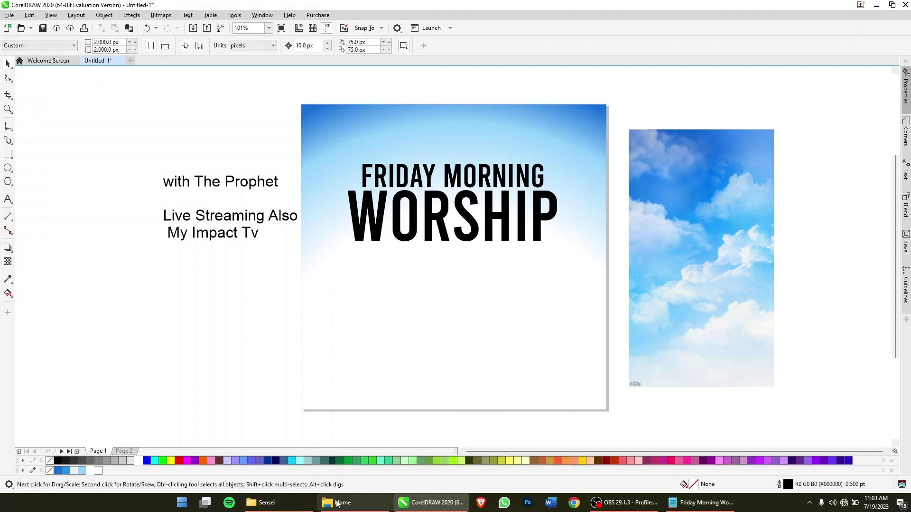
# Step: Import the flame logo, shrink it to a small mark and place it above the headline
pyautogui.click(266, 502)
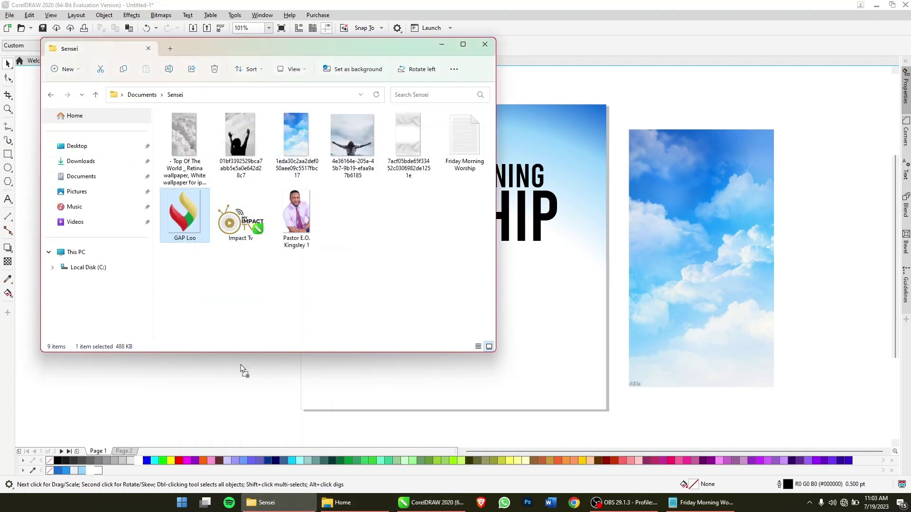
pyautogui.moveTo(188, 226); pyautogui.dragTo(243, 377)
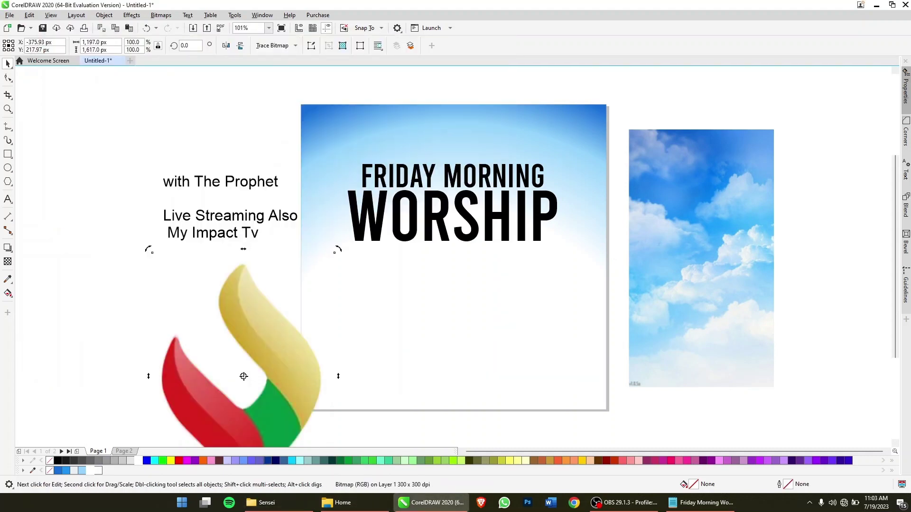
pyautogui.press('p')
pyautogui.click(422, 328)
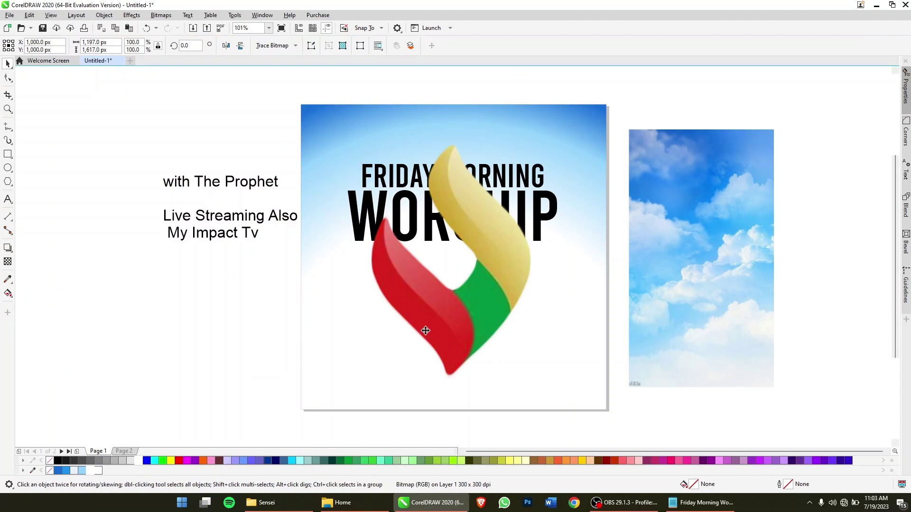
pyautogui.moveTo(549, 130); pyautogui.dragTo(474, 226)
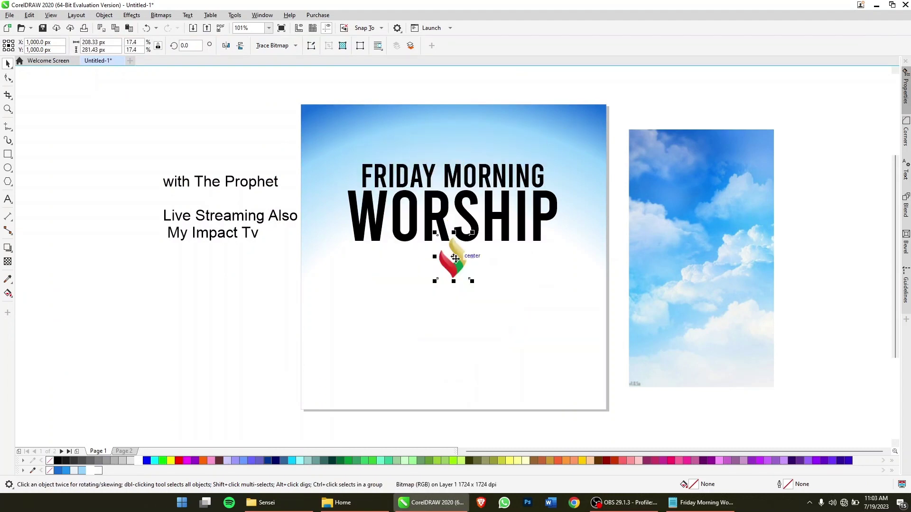
pyautogui.moveTo(452, 258); pyautogui.dragTo(396, 136)
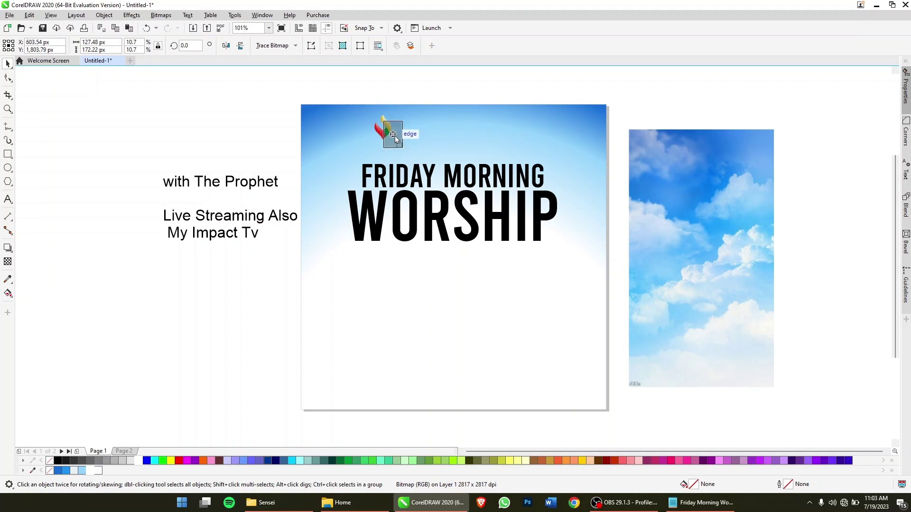
pyautogui.click(241, 186)
# Step: Duplicate the 'with The Prophet' text as 'GAP GLOBAL INC' and set all four side texts in Azonix
pyautogui.moveTo(241, 186); pyautogui.dragTo(245, 170)
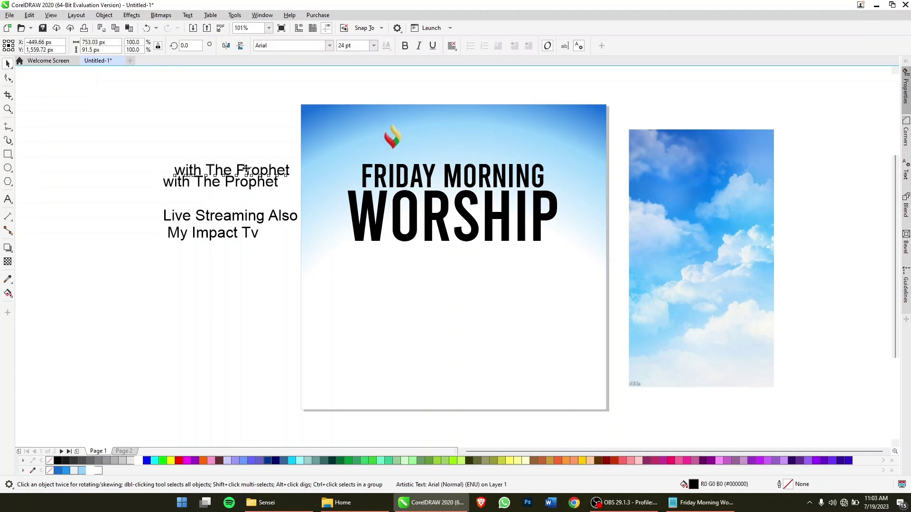
pyautogui.doubleClick(246, 170)
pyautogui.write('GAP GLO')
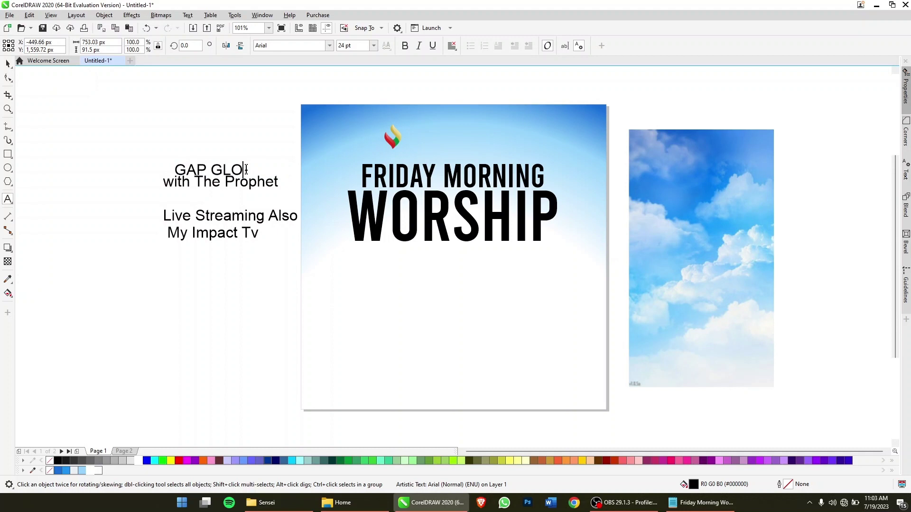
pyautogui.write('BAL INC')
pyautogui.hotkey('ctrl', 'space')
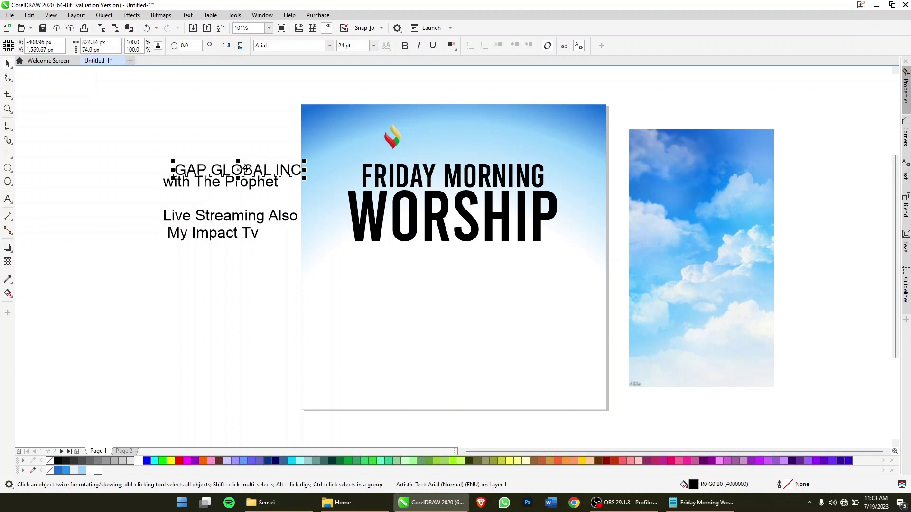
pyautogui.moveTo(144, 115); pyautogui.dragTo(336, 296)
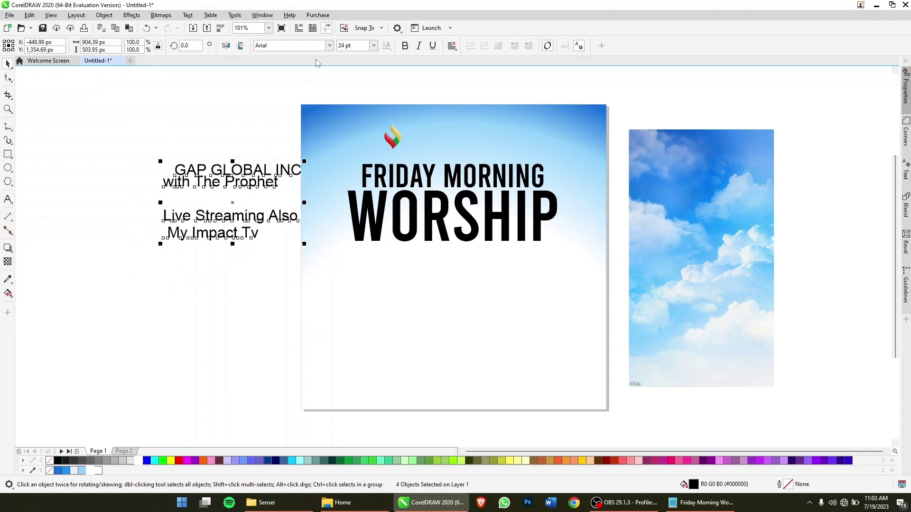
pyautogui.write('Azonix')
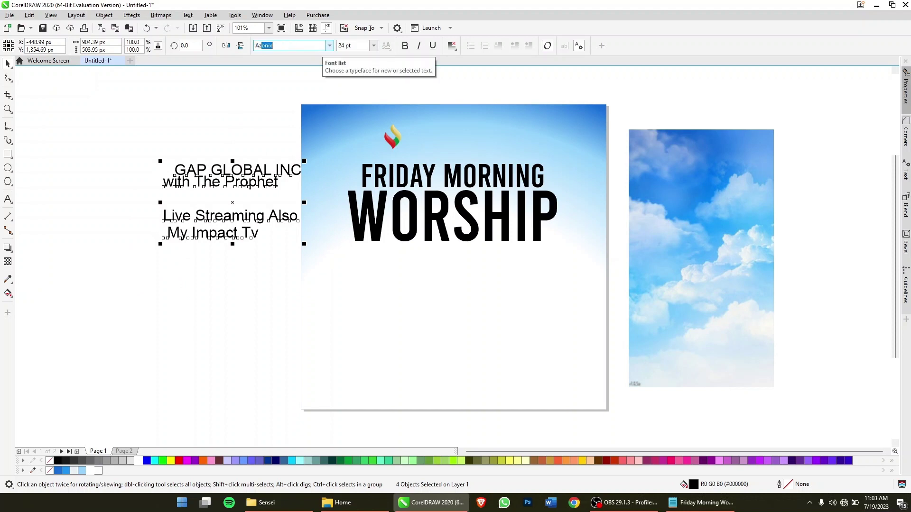
pyautogui.press('Return')
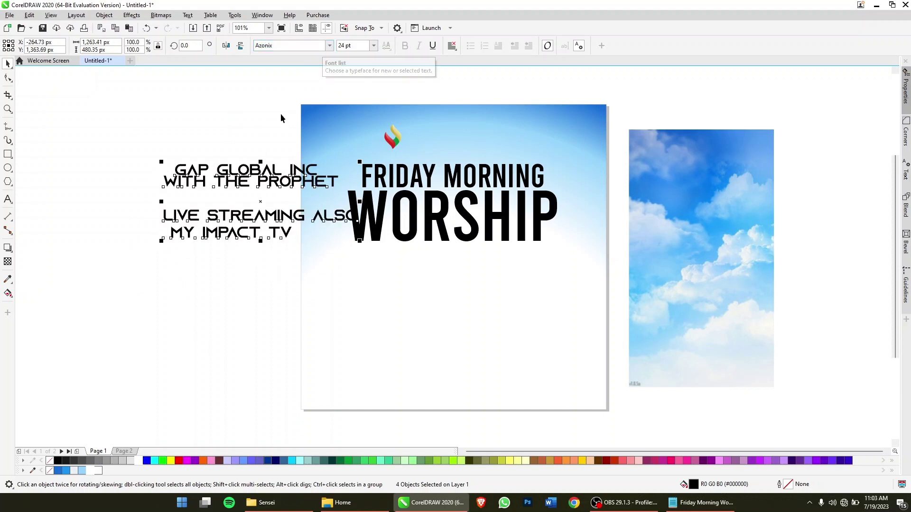
# Step: Place GAP GLOBAL INC beside the logo in white Lufga Bold, nudging both slightly higher
pyautogui.click(252, 162)
pyautogui.moveTo(252, 163); pyautogui.dragTo(478, 135)
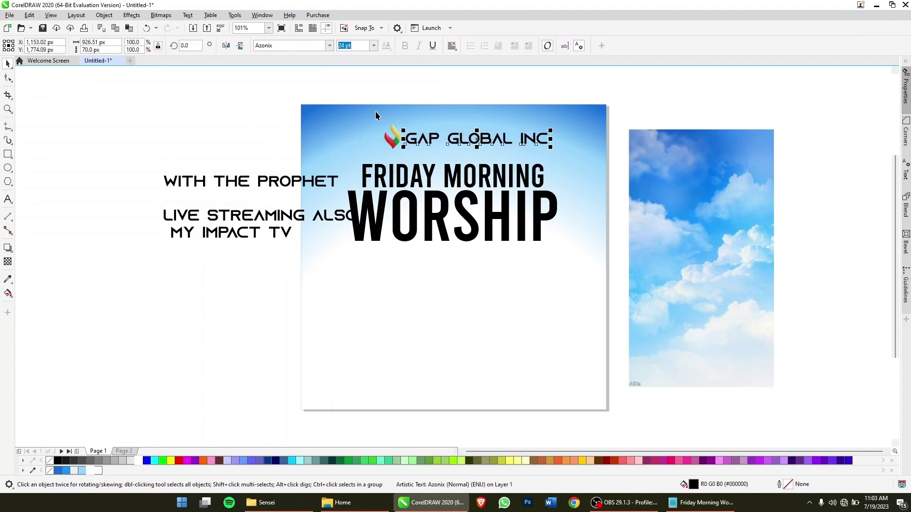
pyautogui.click(332, 49)
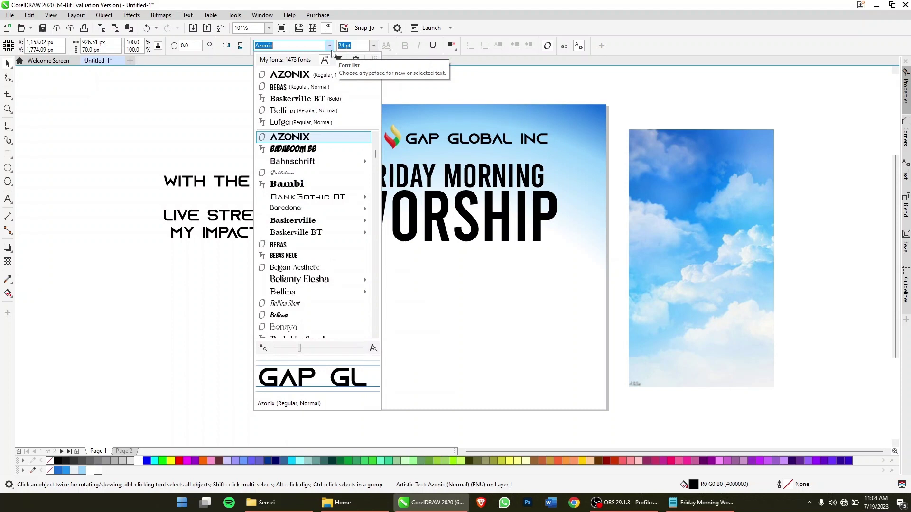
pyautogui.click(320, 122)
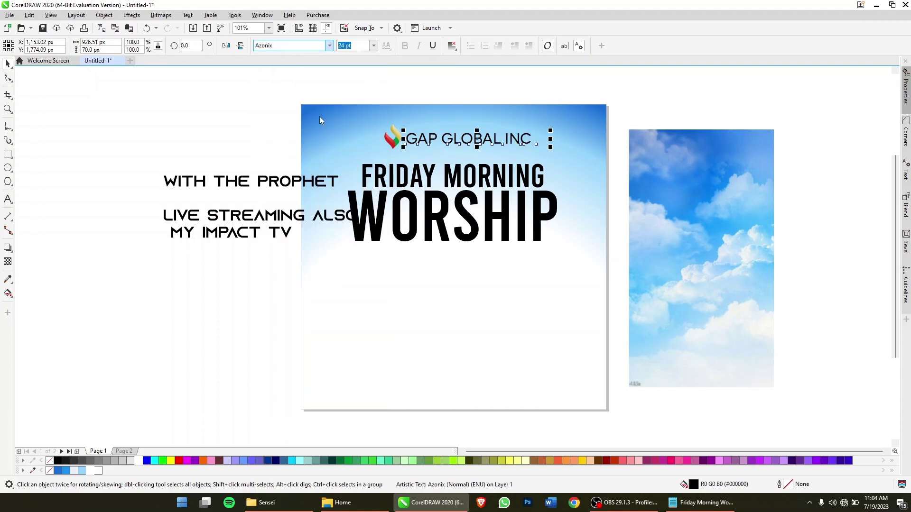
pyautogui.click(405, 46)
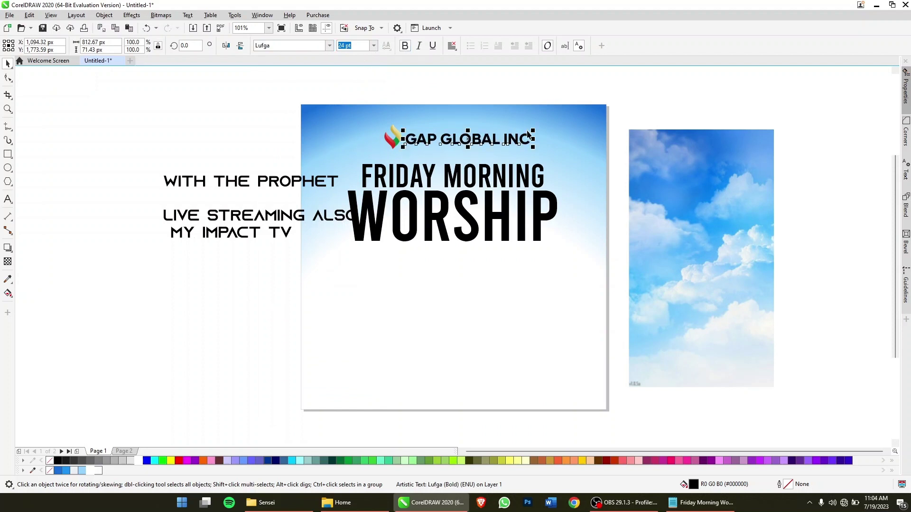
pyautogui.moveTo(346, 101); pyautogui.dragTo(541, 176)
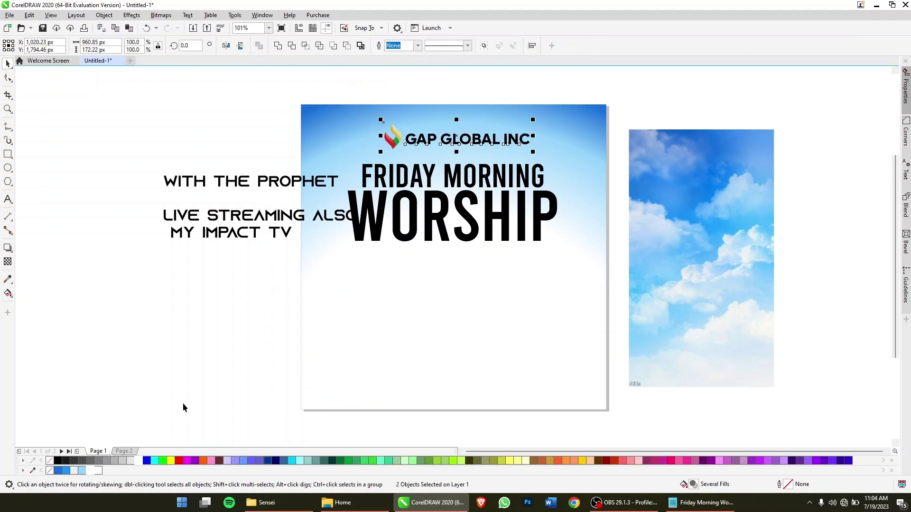
pyautogui.click(138, 460)
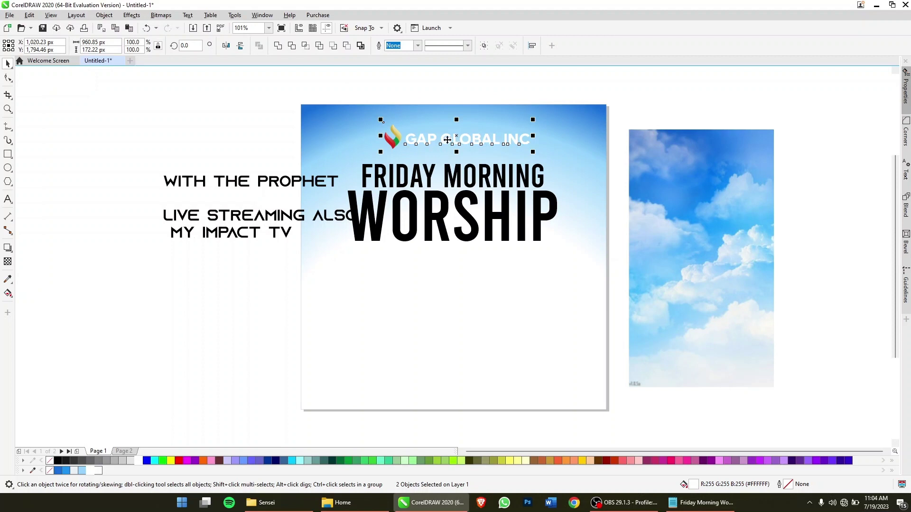
pyautogui.moveTo(447, 140); pyautogui.dragTo(443, 138)
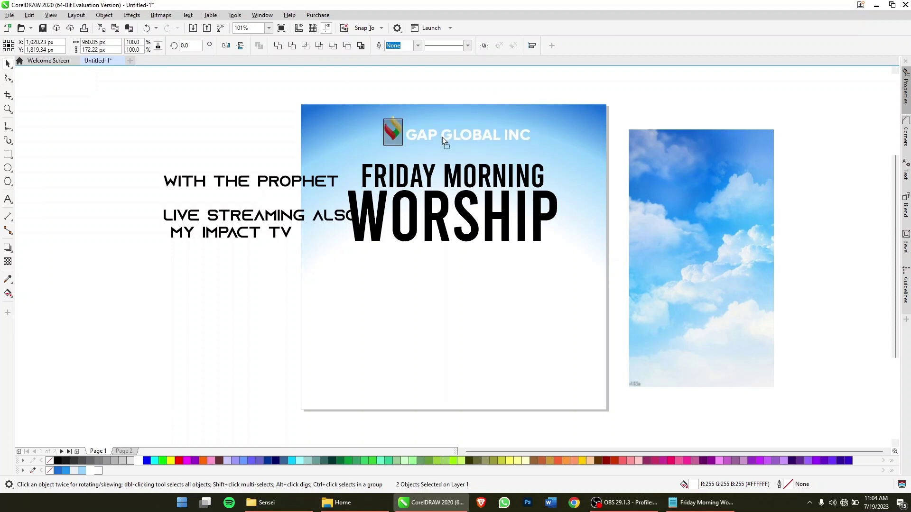
pyautogui.click(581, 118)
# Step: Reshape the background's radial blue-to-white gradient, shifting its white centre further down
pyautogui.press('g')
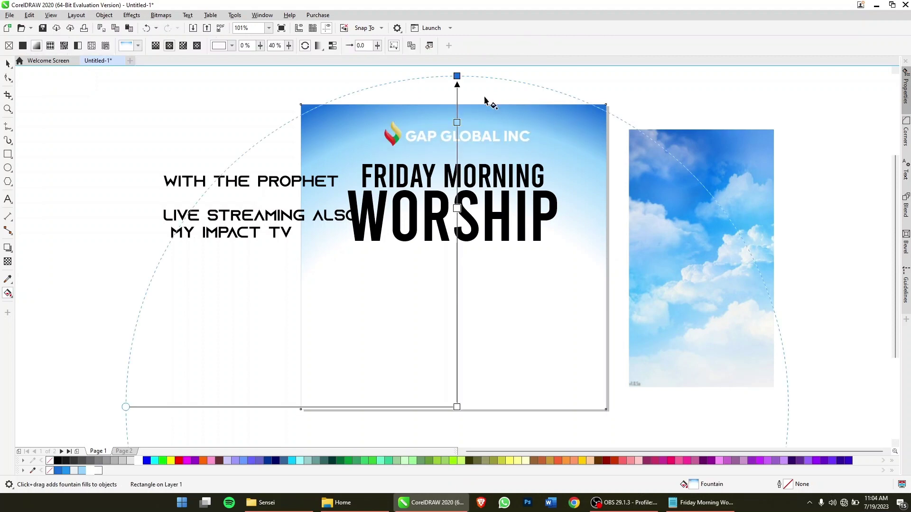
pyautogui.moveTo(457, 76); pyautogui.dragTo(457, 91)
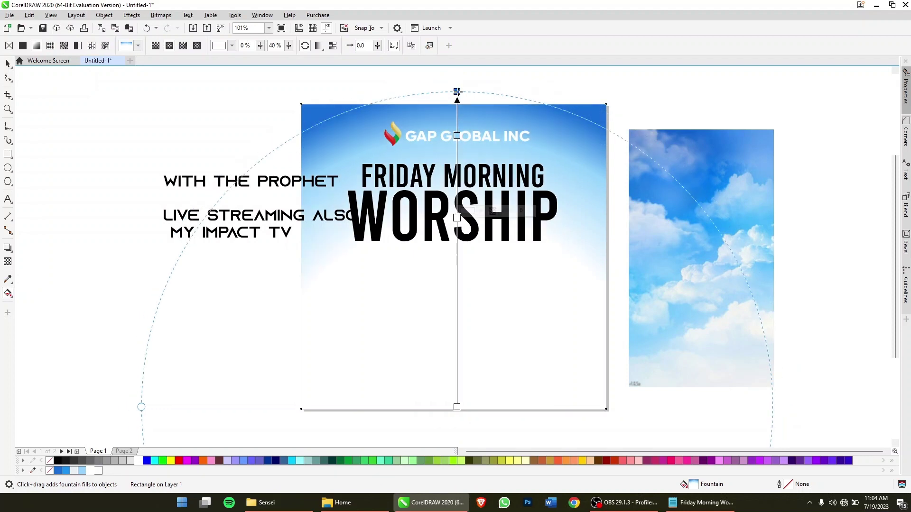
pyautogui.scroll(-2, 511, 310)
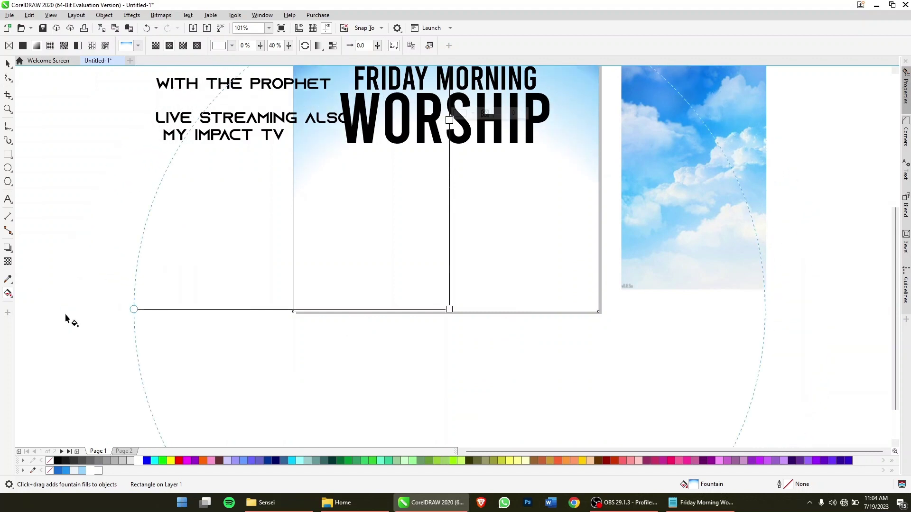
pyautogui.scroll(2, 449, 310)
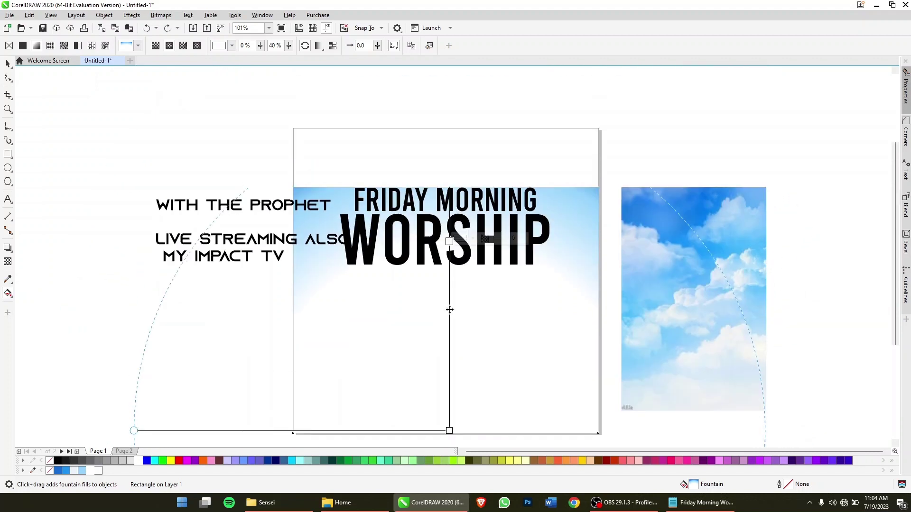
pyautogui.moveTo(449, 124); pyautogui.dragTo(449, 67)
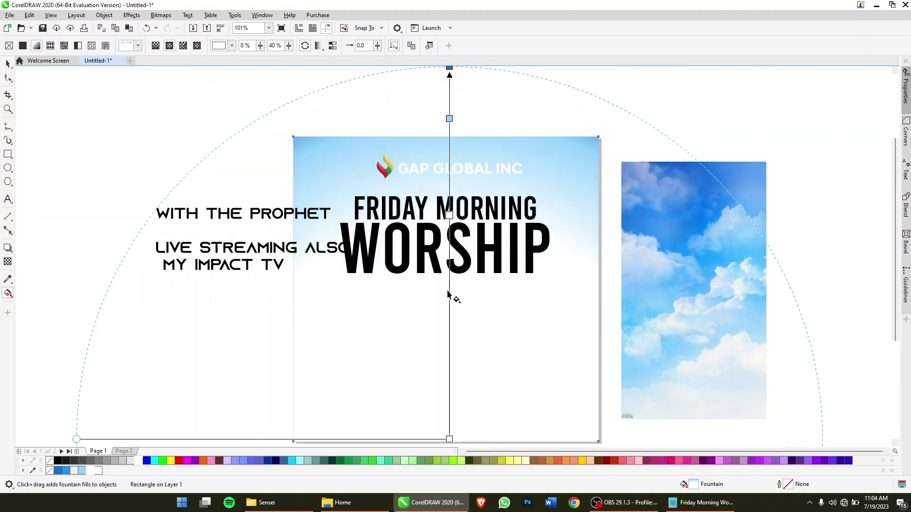
pyautogui.hotkey('ctrl', 'z')
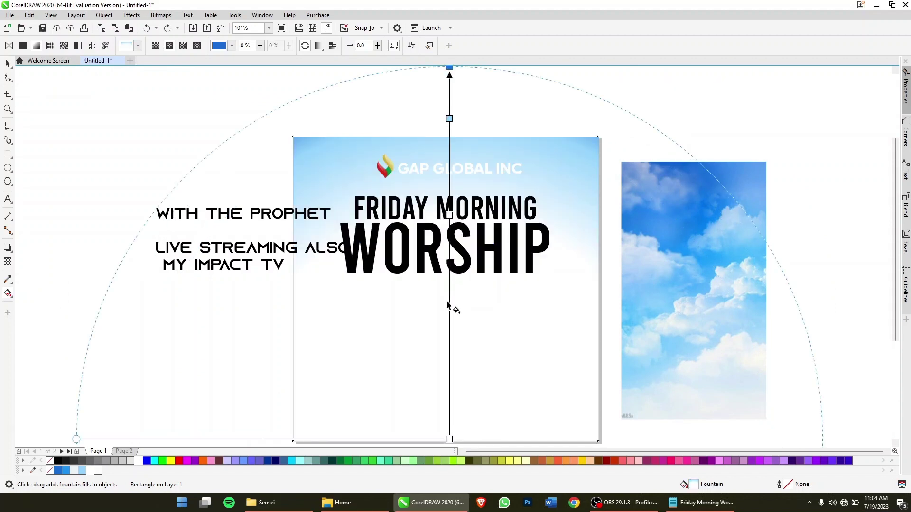
pyautogui.click(449, 297)
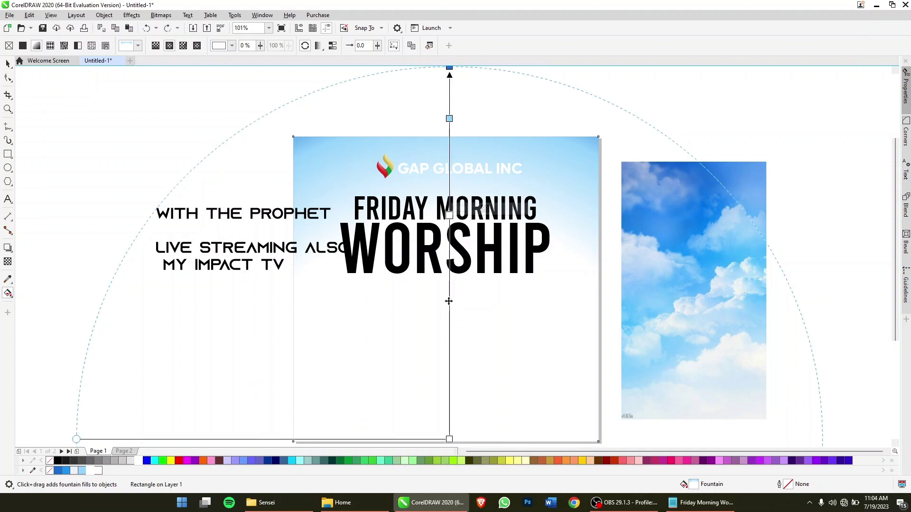
pyautogui.moveTo(449, 302); pyautogui.dragTo(449, 361)
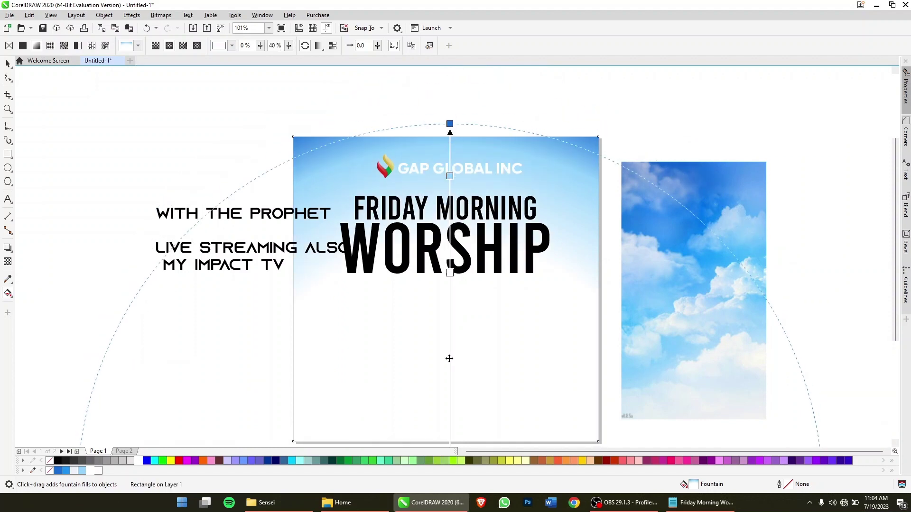
# Step: Move WITH THE PROPHET beneath the WORSHIP headline
pyautogui.press('space')
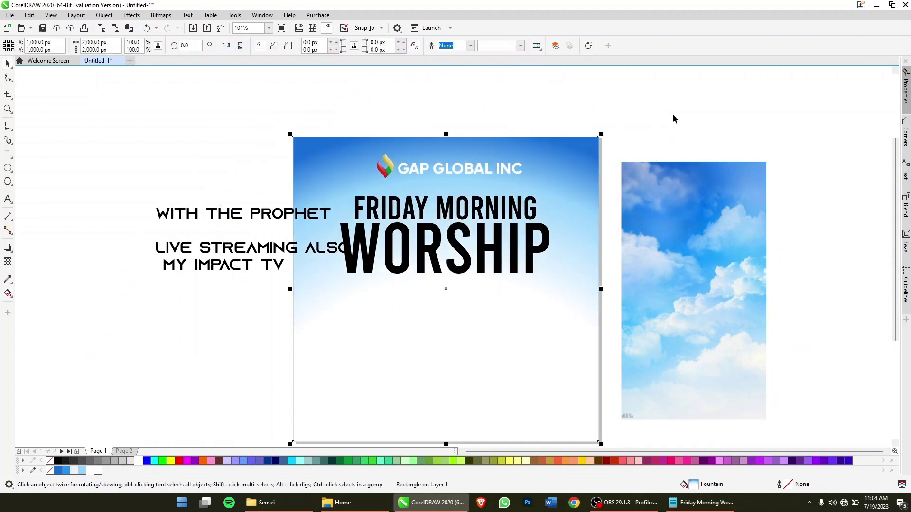
pyautogui.click(673, 118)
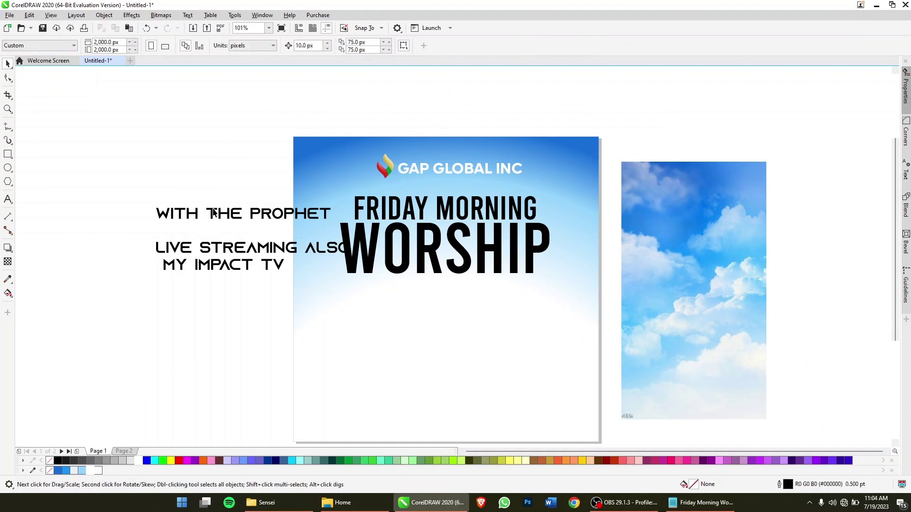
pyautogui.moveTo(214, 213); pyautogui.dragTo(374, 291)
# Step: Stack WITH, THE and PROPHET on three separate lines and nudge the text into place
pyautogui.doubleClick(376, 289)
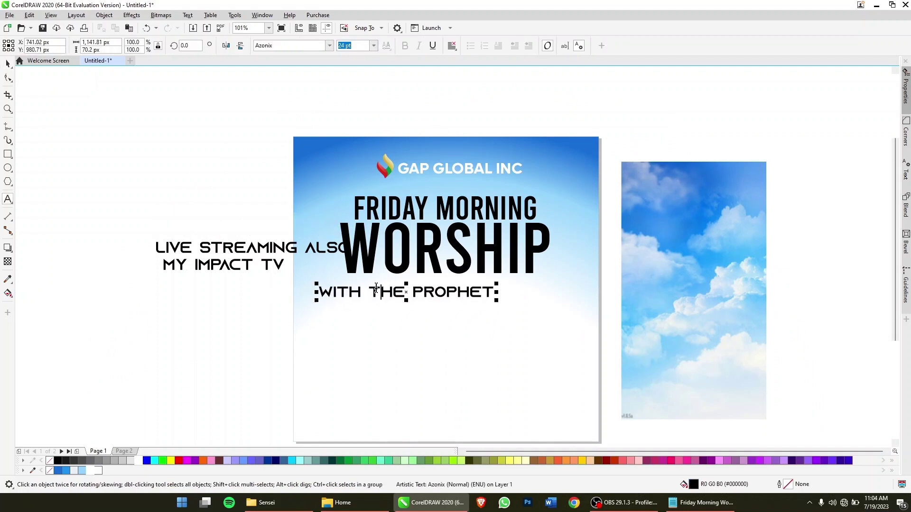
pyautogui.press('Return')
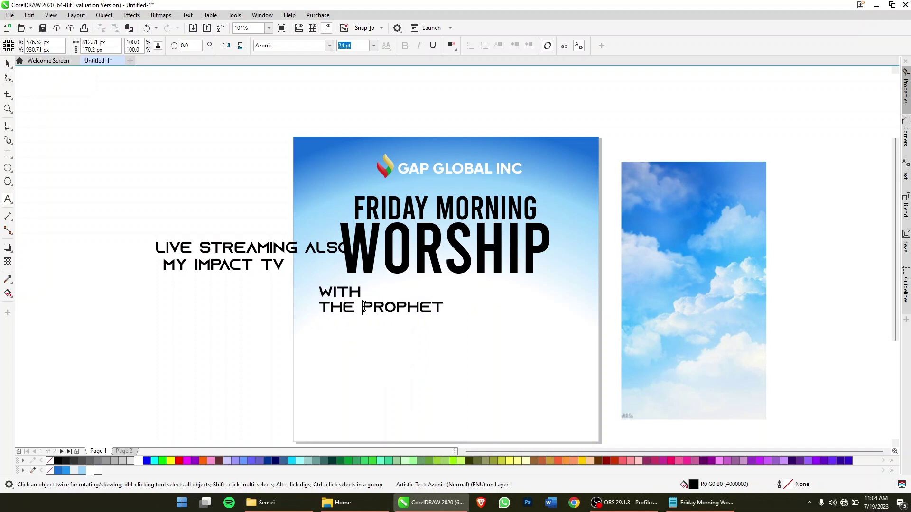
pyautogui.press('Return')
pyautogui.hotkey('ctrl', 'space')
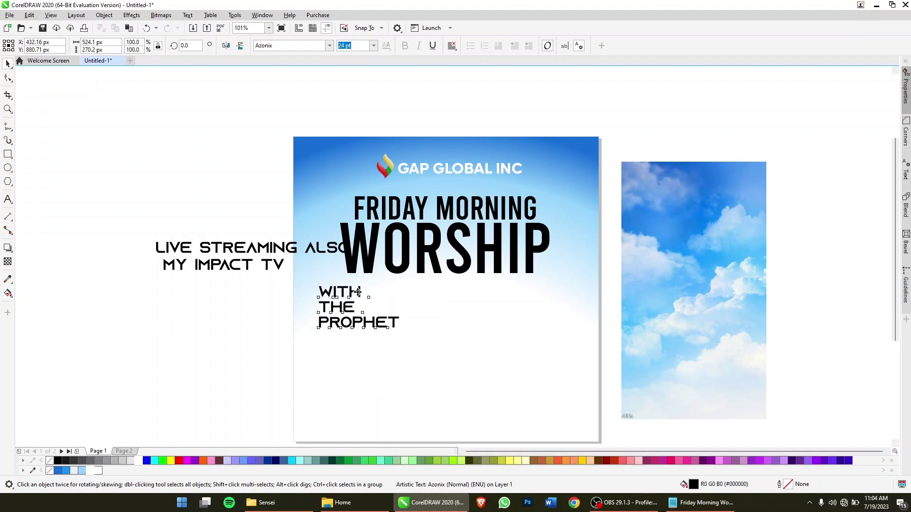
pyautogui.moveTo(358, 292); pyautogui.dragTo(377, 289)
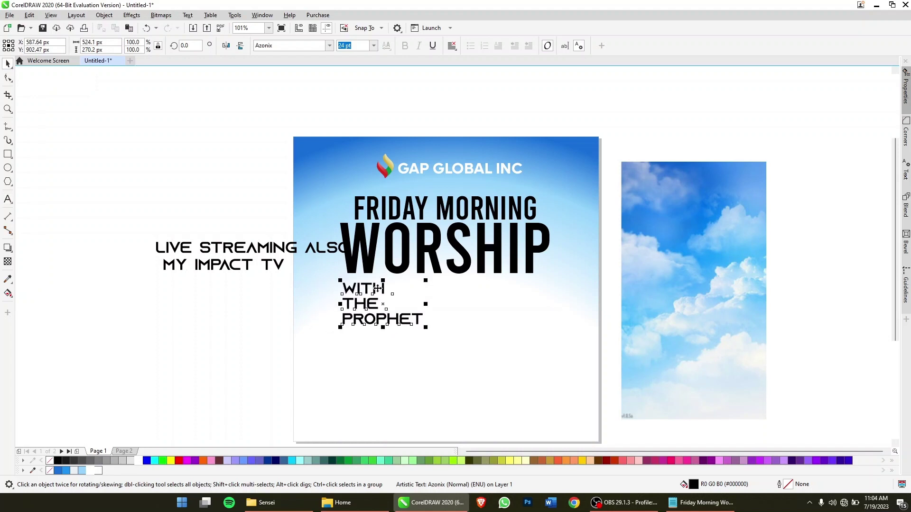
# Step: Set the word 'with' in the Signatour script font and colour it blue
pyautogui.click(377, 289)
pyautogui.hotkey('shift', 'F2')
pyautogui.scroll(-3, 377, 289)
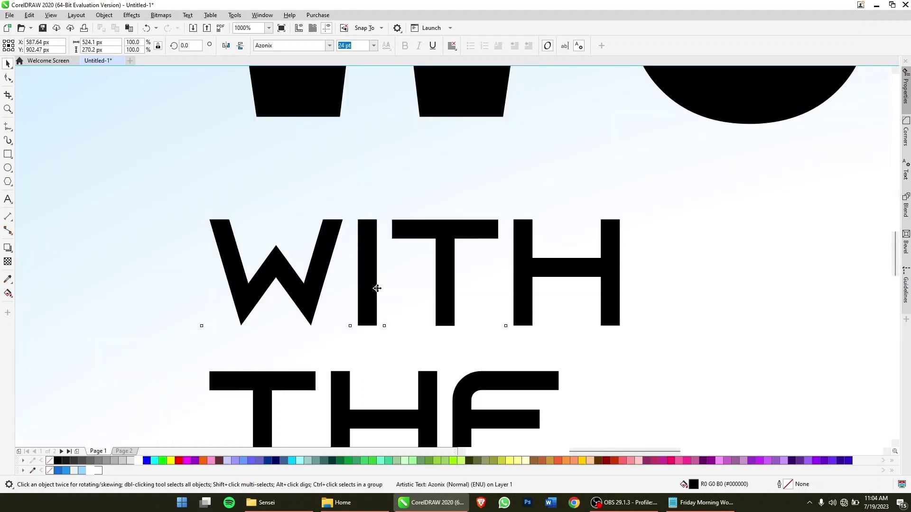
pyautogui.scroll(-2, 377, 288)
pyautogui.hscroll(3, 377, 289)
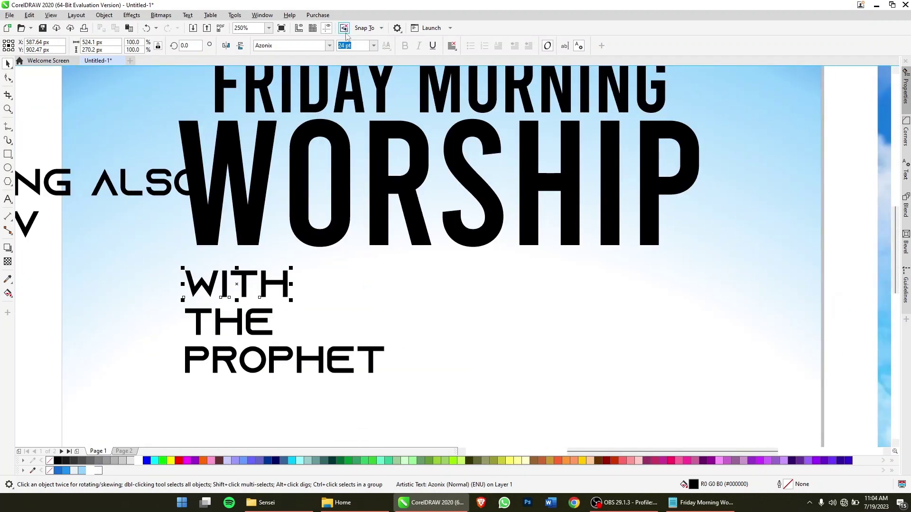
pyautogui.click(320, 45)
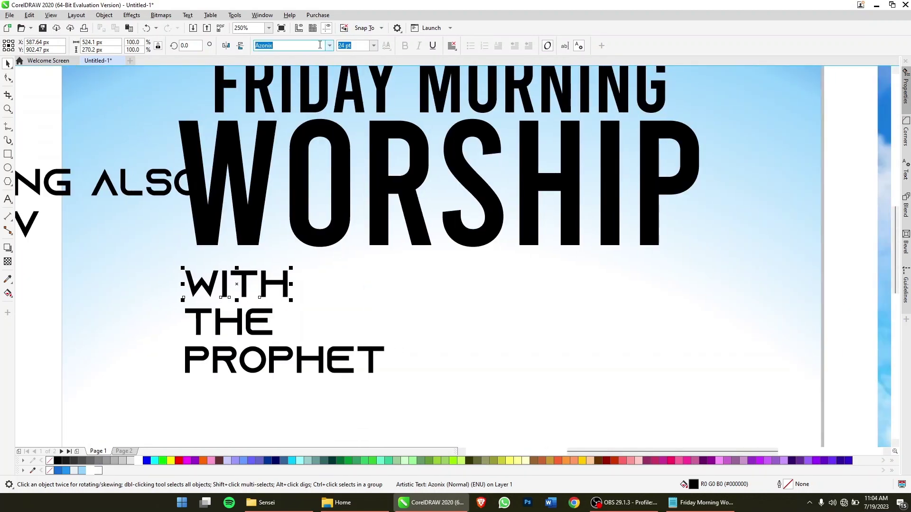
pyautogui.write('Signatour')
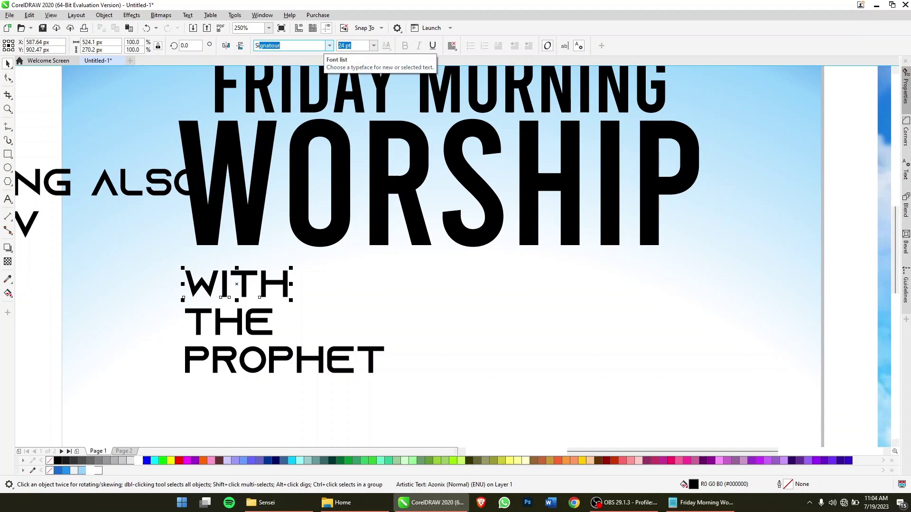
pyautogui.press('Return')
pyautogui.click(153, 242)
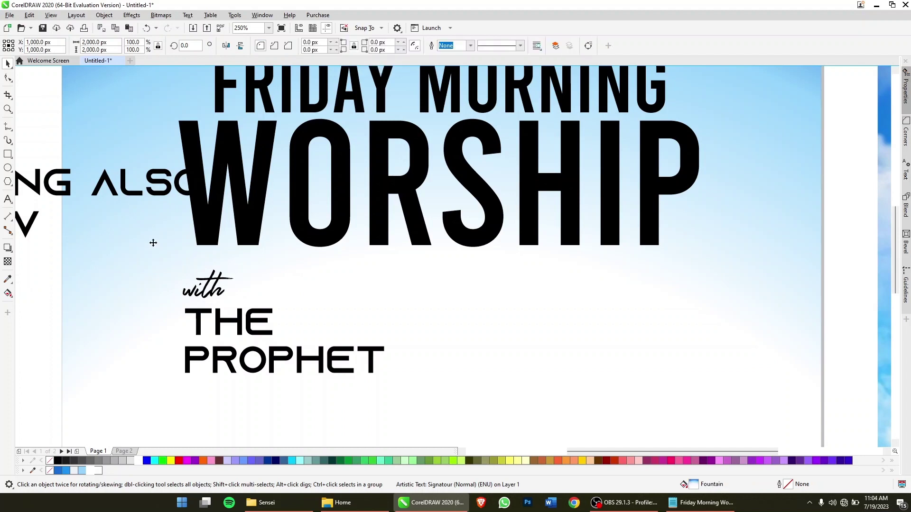
pyautogui.moveTo(50, 236); pyautogui.dragTo(279, 321)
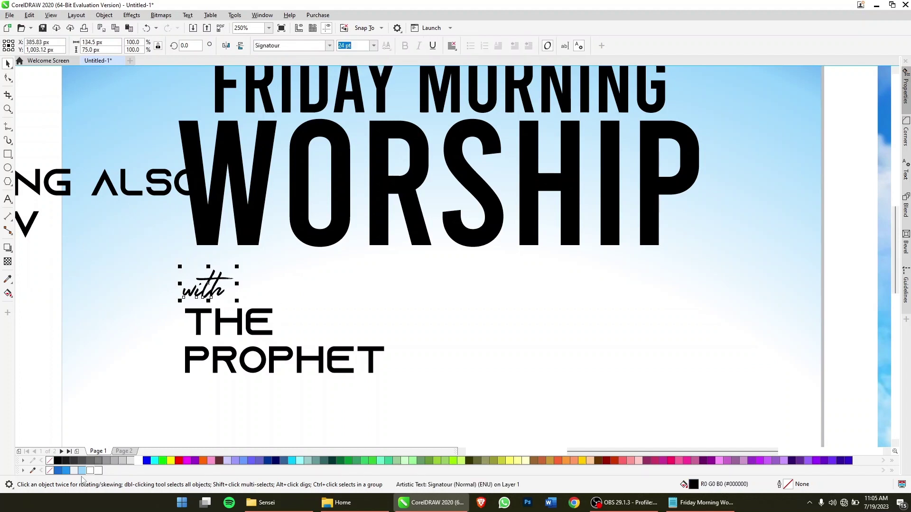
pyautogui.click(67, 473)
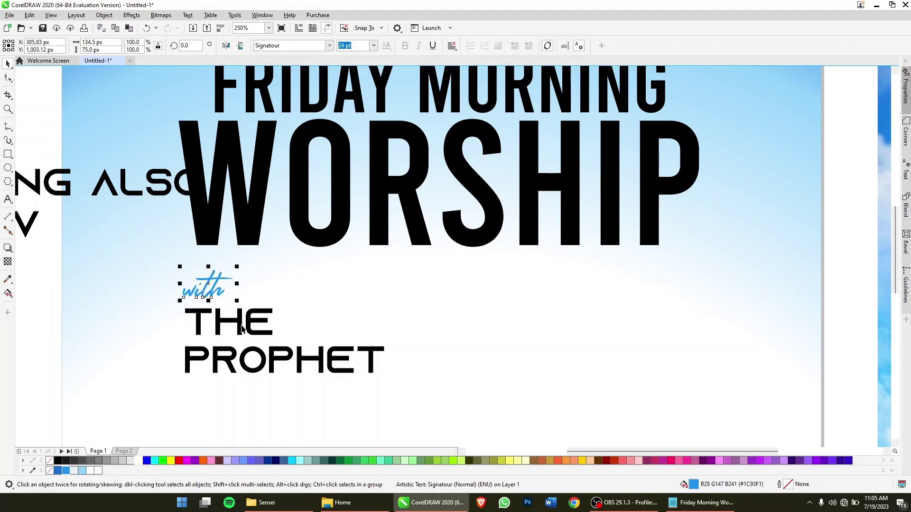
pyautogui.scroll(-1, 242, 328)
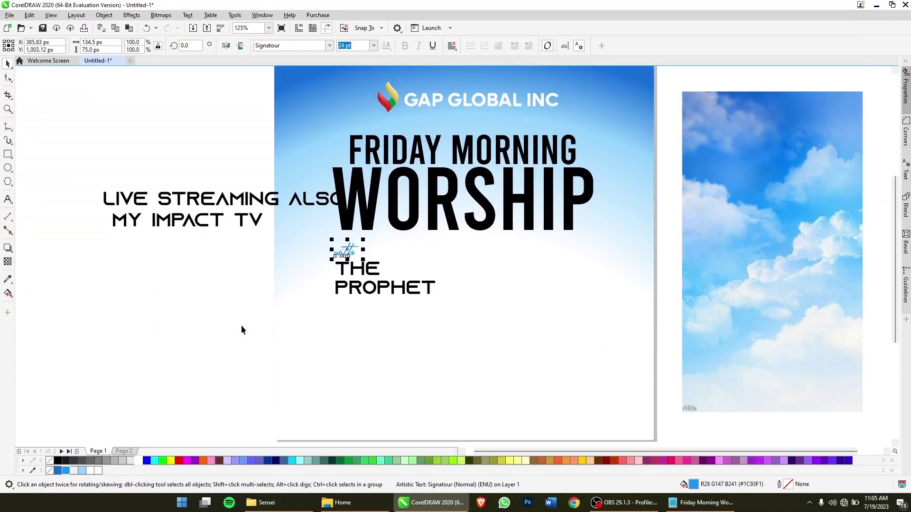
# Step: Move LIVE STREAMING ALSO to the lower right in front of the clouds, with STREAMING under LIVE
pyautogui.moveTo(192, 196); pyautogui.dragTo(644, 366)
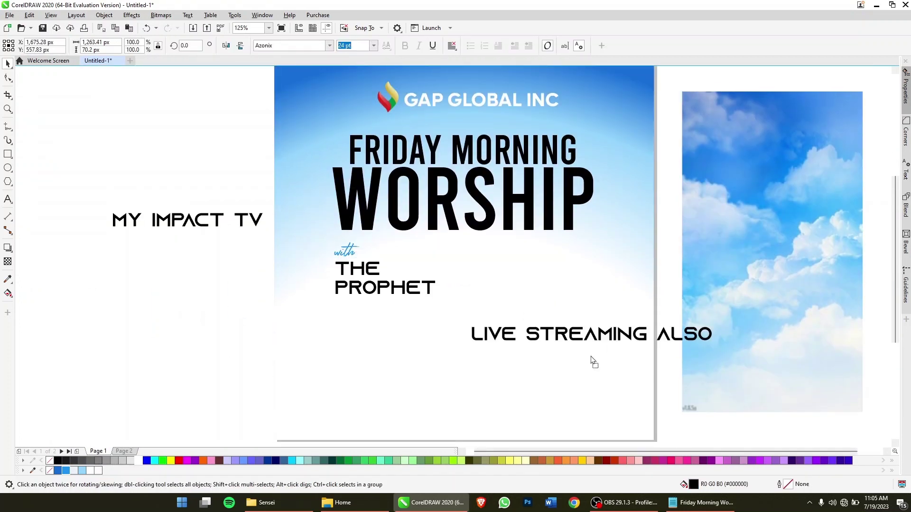
pyautogui.hotkey('shift', 'pageup')
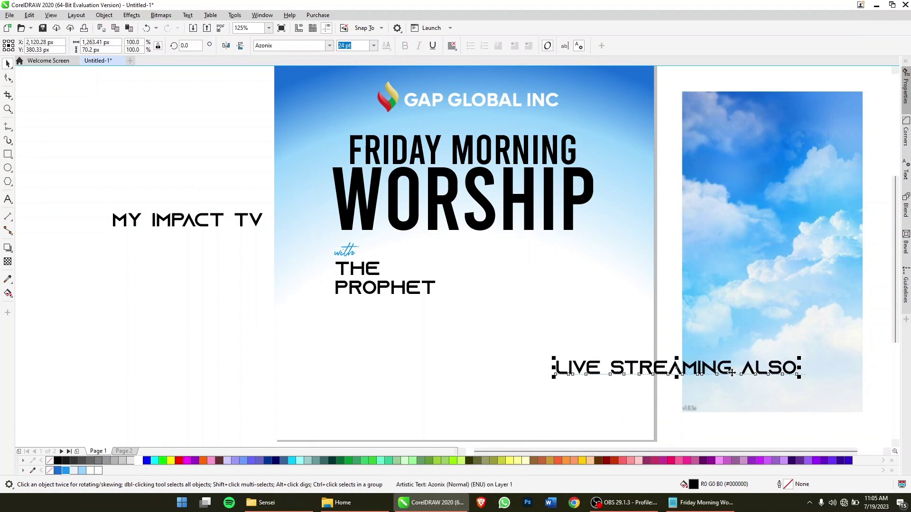
pyautogui.moveTo(690, 380)
pyautogui.mouseDown()
pyautogui.moveTo(631, 368)
pyautogui.moveTo(582, 394)
pyautogui.mouseUp()
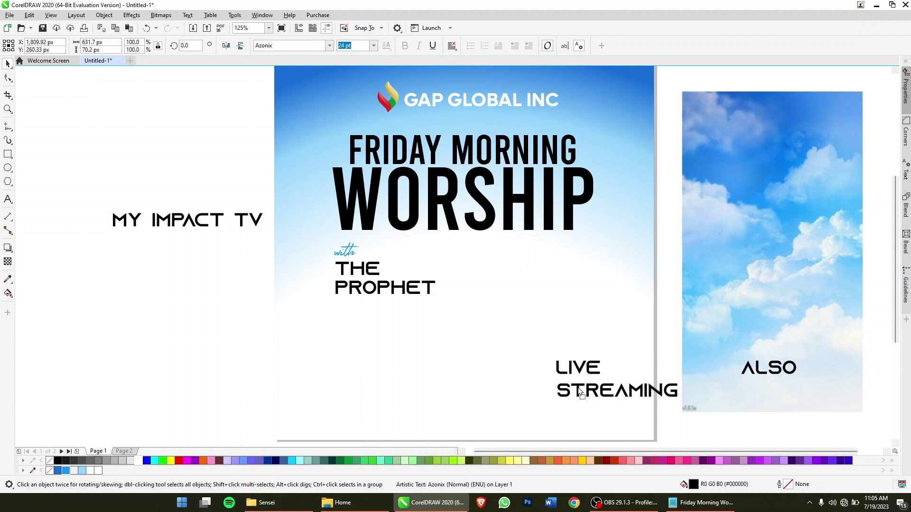
# Step: Set STREAMING in Bebas and shrink it to sit neatly under LIVE
pyautogui.click(318, 46)
pyautogui.write('Bebas')
pyautogui.press('Return')
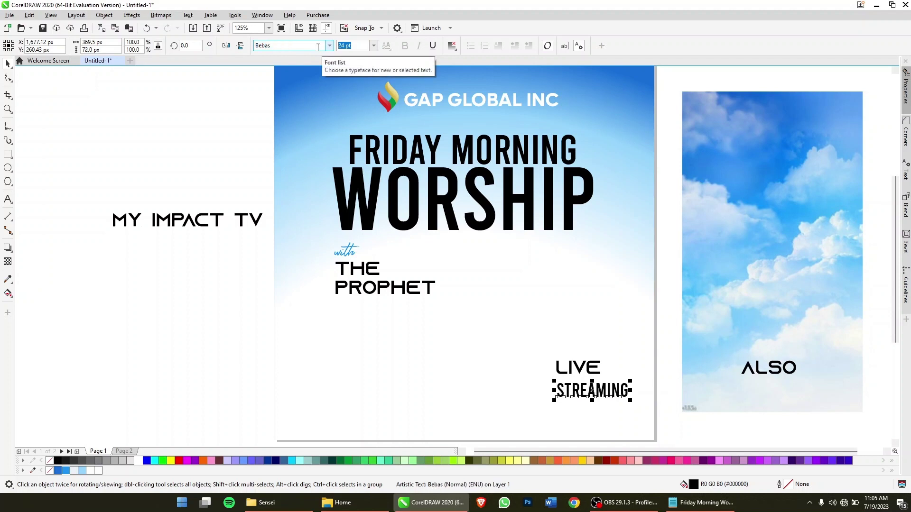
pyautogui.moveTo(630, 404)
pyautogui.mouseDown()
pyautogui.moveTo(605, 402)
pyautogui.moveTo(591, 383)
pyautogui.mouseUp()
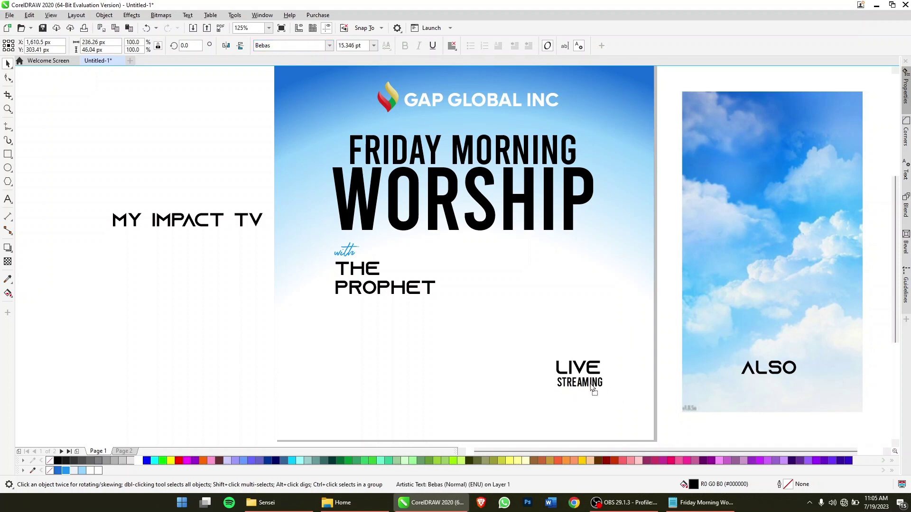
pyautogui.click(205, 228)
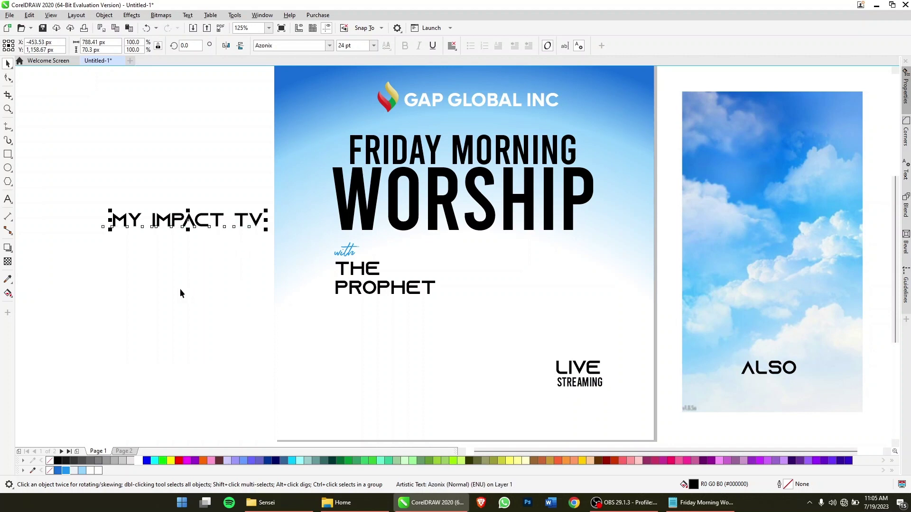
# Step: Bring the pastor photo in from the images folder, scale it down slightly and place it below WORSHIP
pyautogui.click(273, 502)
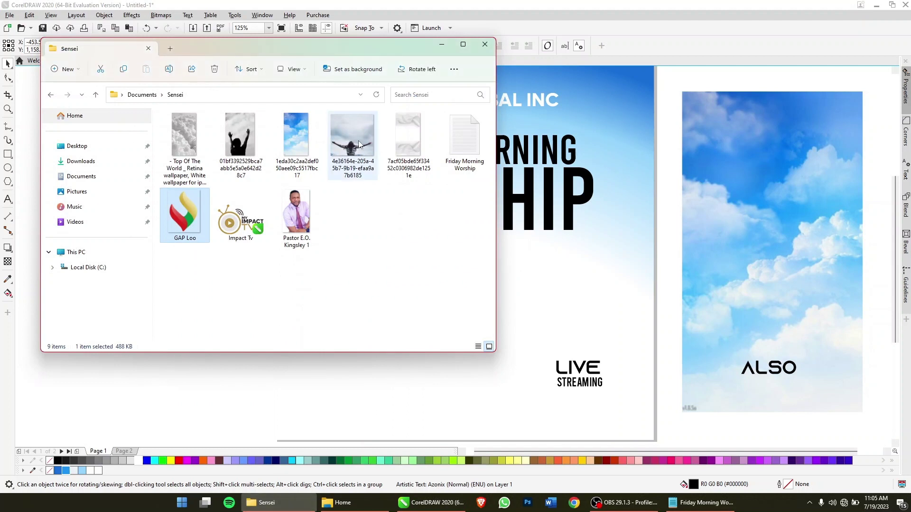
pyautogui.moveTo(296, 214)
pyautogui.mouseDown()
pyautogui.moveTo(219, 395)
pyautogui.moveTo(402, 368)
pyautogui.mouseUp()
pyautogui.moveTo(443, 316); pyautogui.dragTo(492, 319)
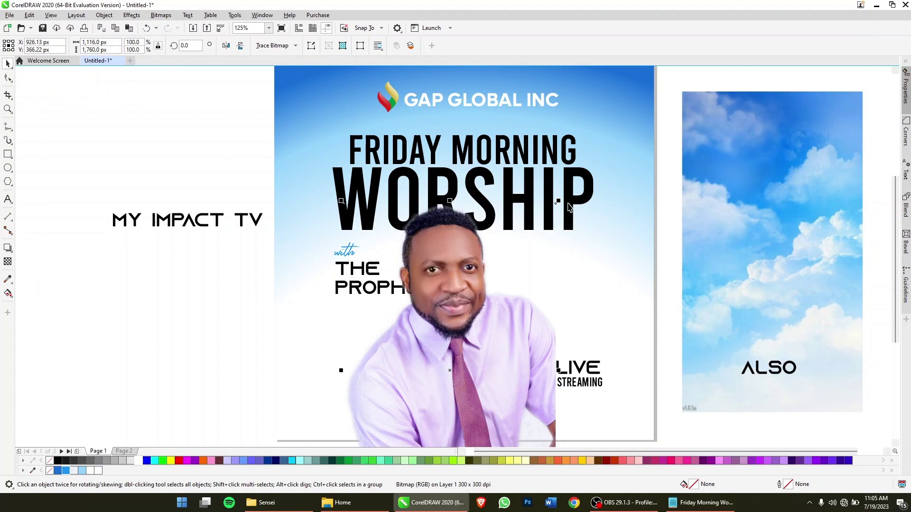
pyautogui.moveTo(561, 201); pyautogui.dragTo(539, 230)
pyautogui.moveTo(455, 274); pyautogui.dragTo(478, 254)
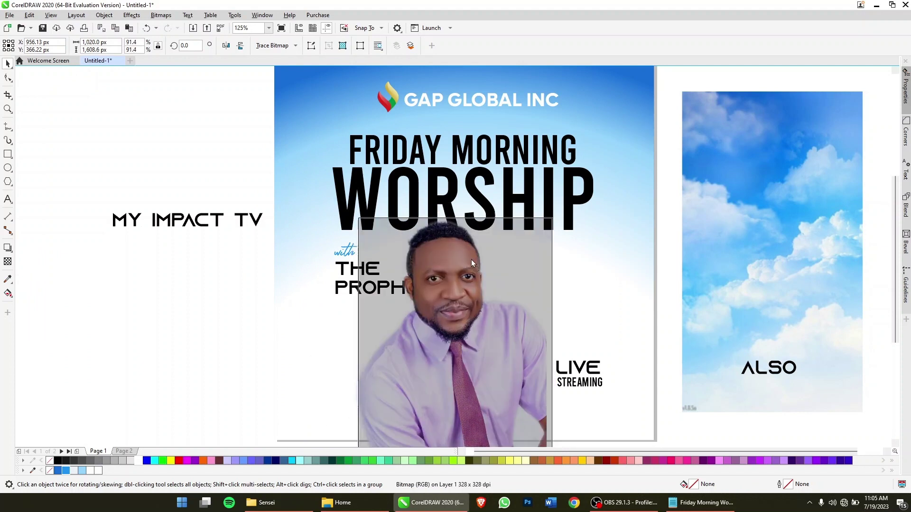
# Step: Shrink THE PROPHET line a little and nudge the pastor photo slightly left
pyautogui.click(343, 291)
pyautogui.moveTo(438, 299); pyautogui.dragTo(402, 293)
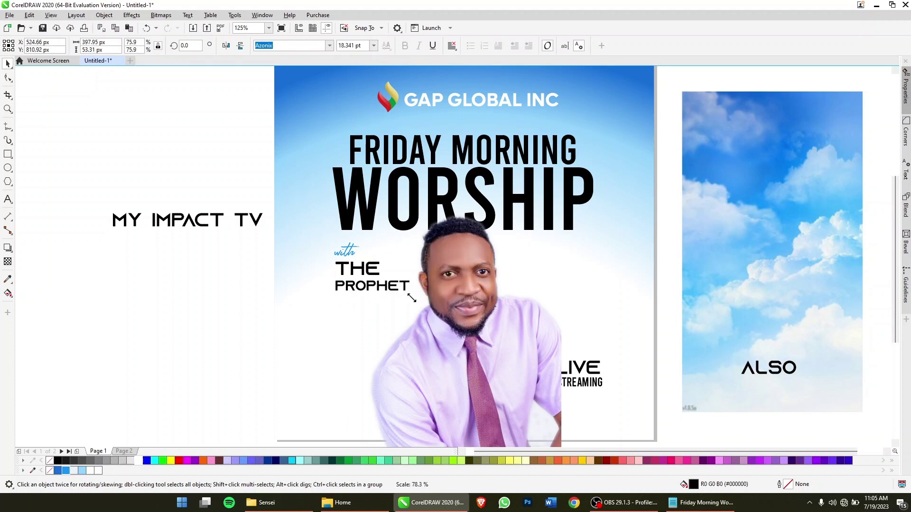
pyautogui.moveTo(463, 281); pyautogui.dragTo(452, 292)
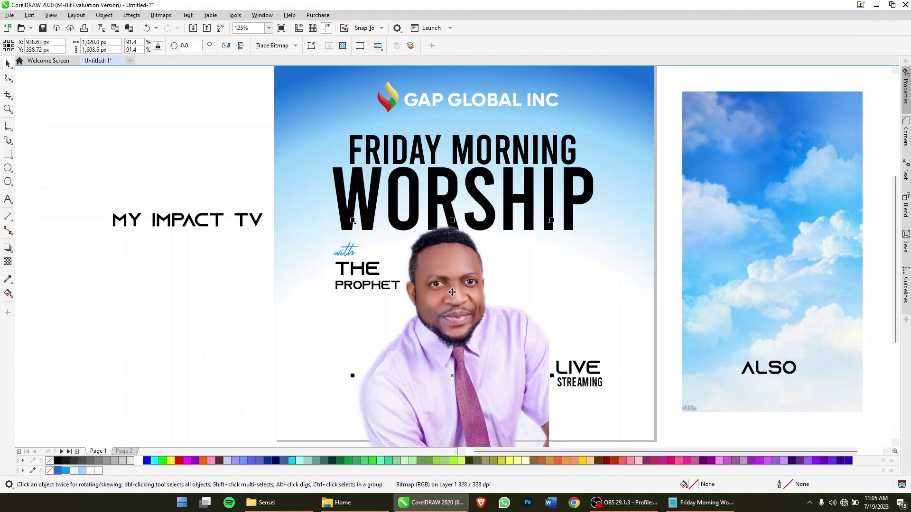
# Step: Trim the pastor photo's bottom up to the page edge by moving its bottom nodes with the Shape tool
pyautogui.click(452, 292)
pyautogui.scroll(-3, 452, 293)
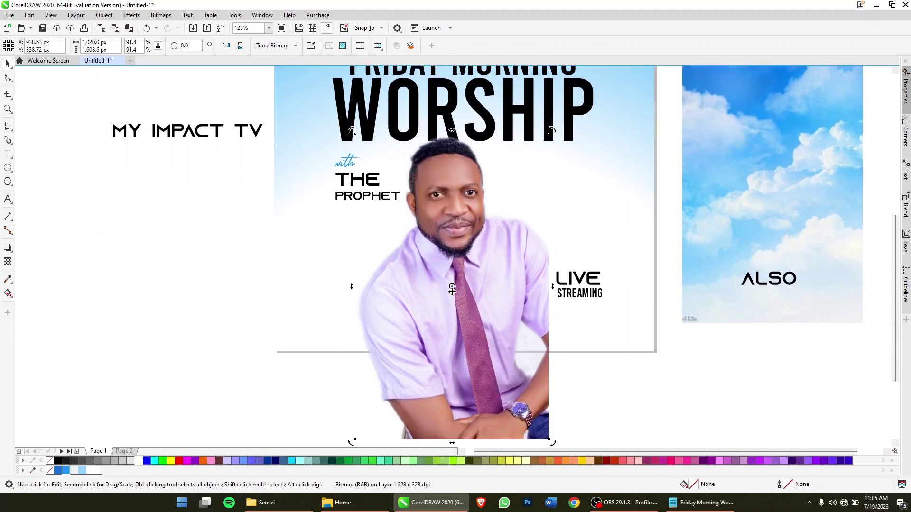
pyautogui.click(8, 78)
pyautogui.scroll(-2, 380, 304)
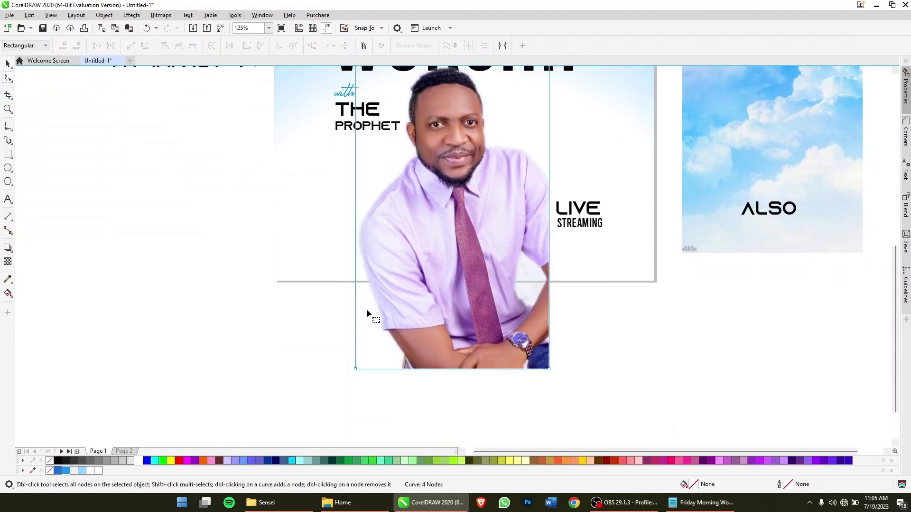
pyautogui.moveTo(503, 362)
pyautogui.mouseDown()
pyautogui.moveTo(568, 378)
pyautogui.moveTo(553, 281)
pyautogui.mouseUp()
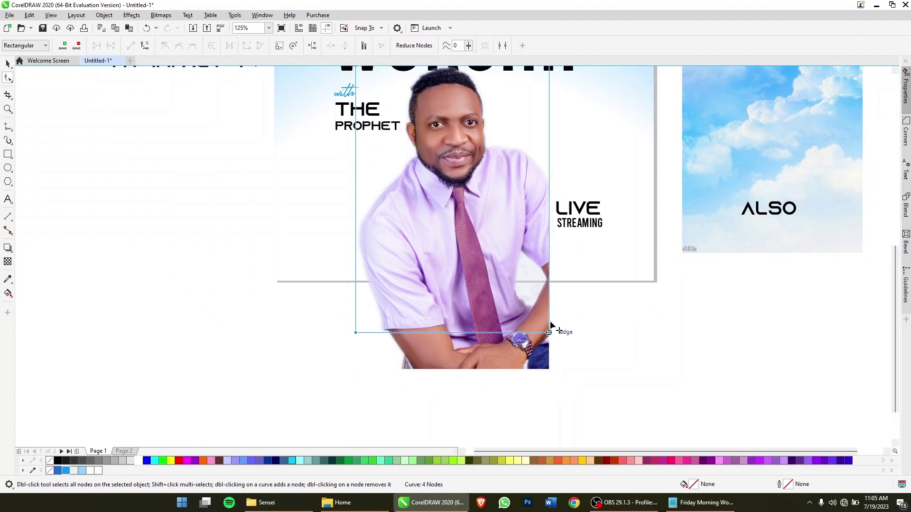
pyautogui.scroll(3, 554, 284)
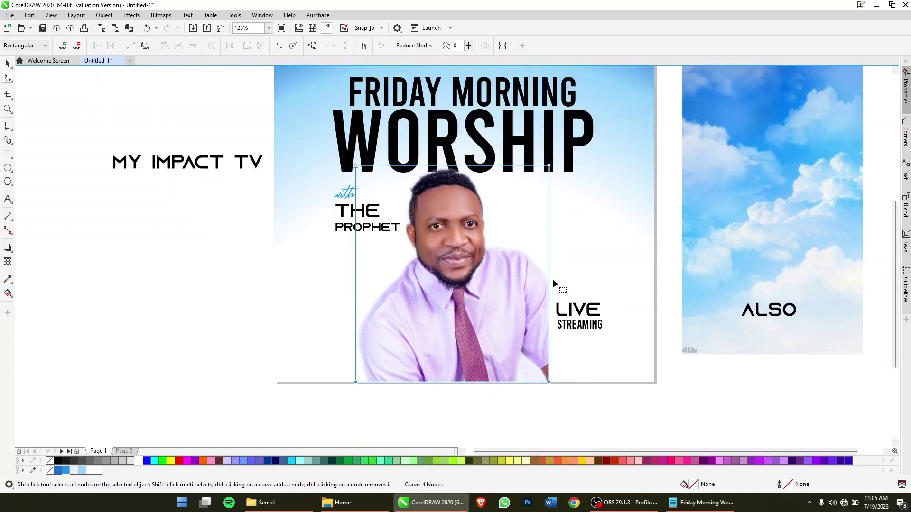
# Step: Fade the photo's right edge into the background with a fountain transparency, then view the whole page
pyautogui.click(8, 261)
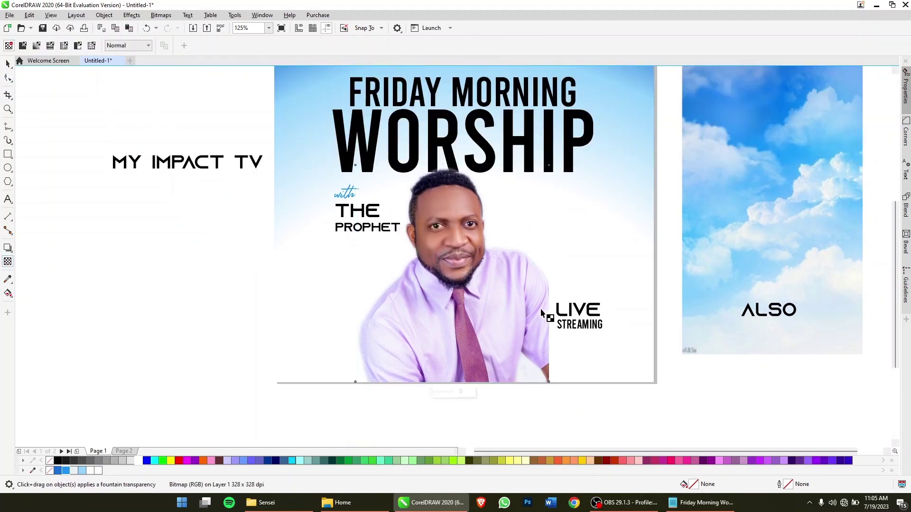
pyautogui.moveTo(531, 307); pyautogui.dragTo(546, 307)
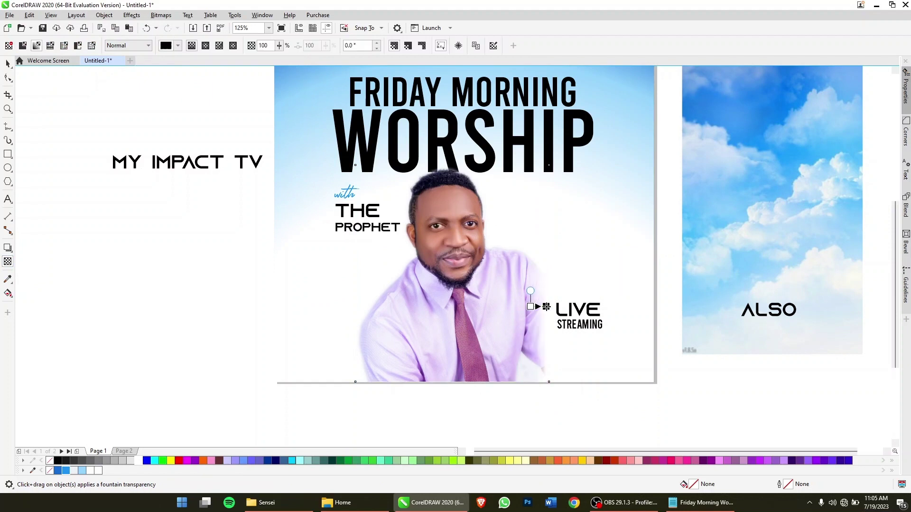
pyautogui.press('space')
pyautogui.scroll(3, 359, 316)
pyautogui.hotkey('shift', 'F4')
pyautogui.click(180, 298)
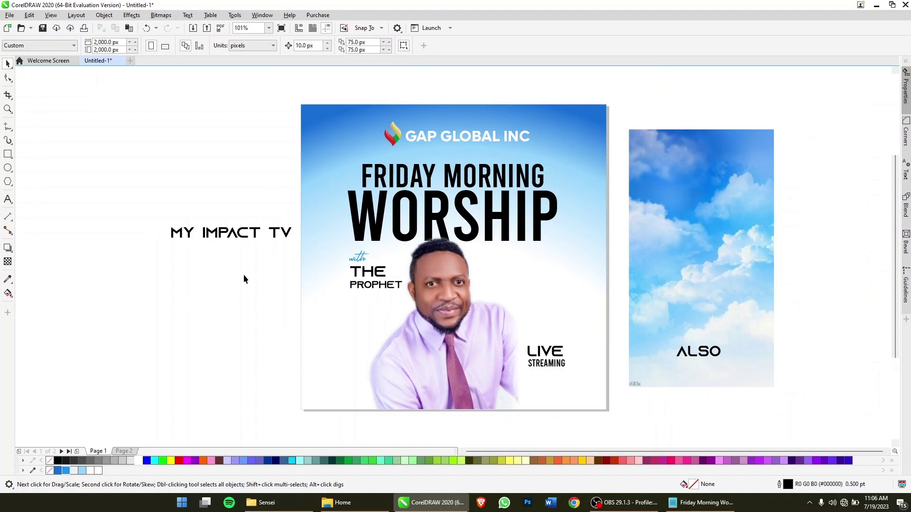
# Step: Copy all parts of the Impact TV logo from its file and paste them into the flyer's bottom right
pyautogui.click(265, 503)
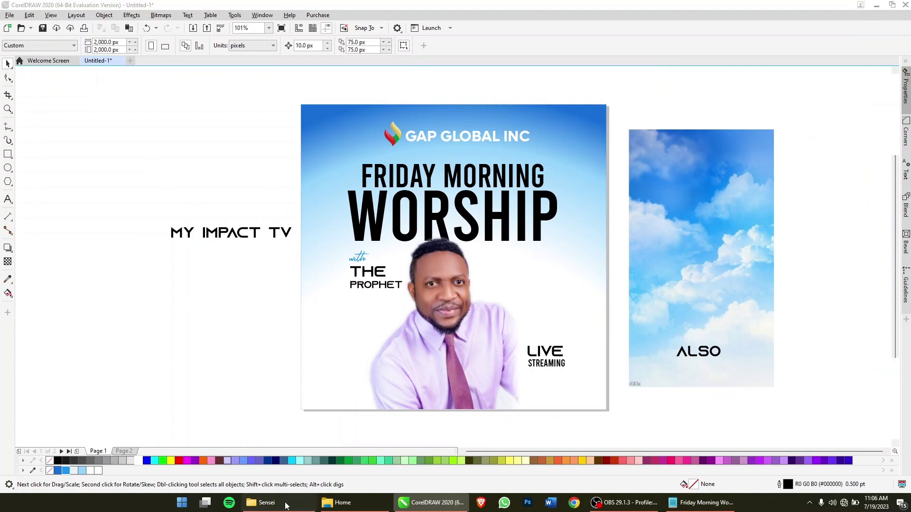
pyautogui.moveTo(243, 227); pyautogui.dragTo(242, 222)
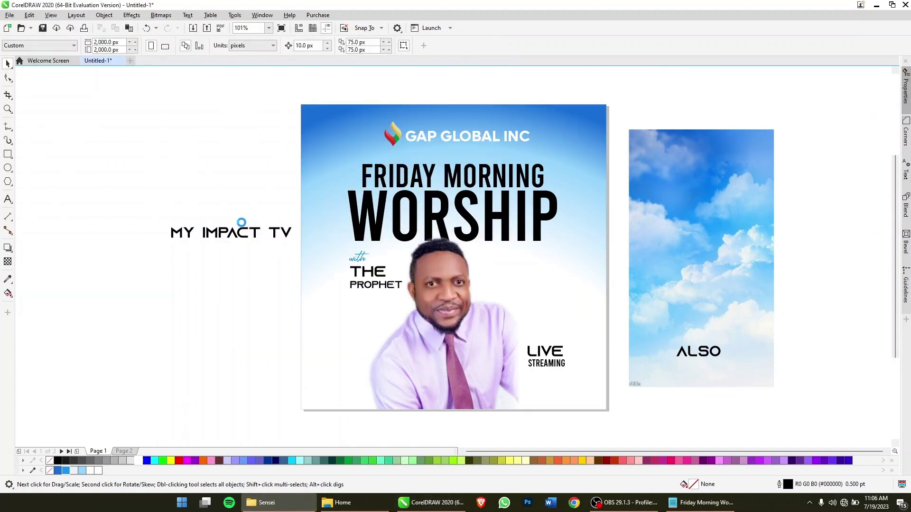
pyautogui.moveTo(278, 177); pyautogui.dragTo(633, 364)
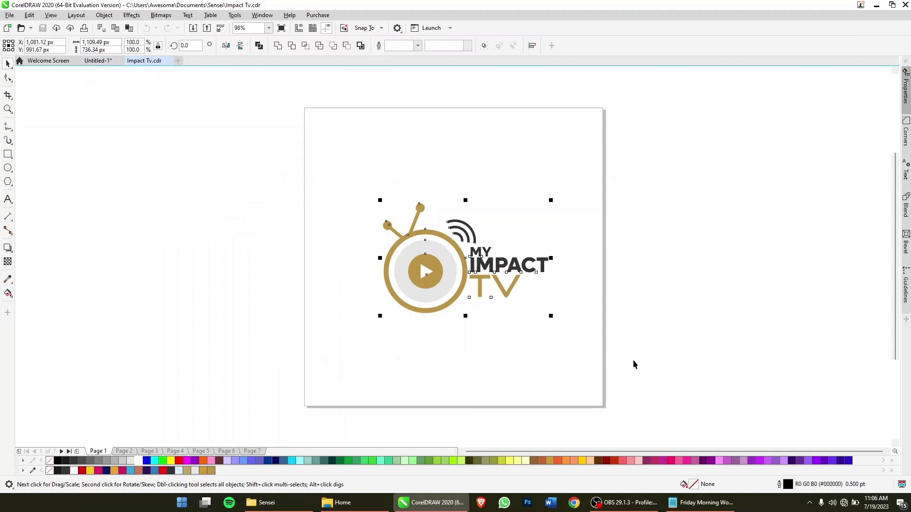
pyautogui.click(113, 66)
pyautogui.hotkey('ctrl', 'v')
pyautogui.moveTo(435, 262); pyautogui.dragTo(583, 417)
# Step: Undo an attempted logo resize and move the sky image right and up
pyautogui.scroll(3, 583, 417)
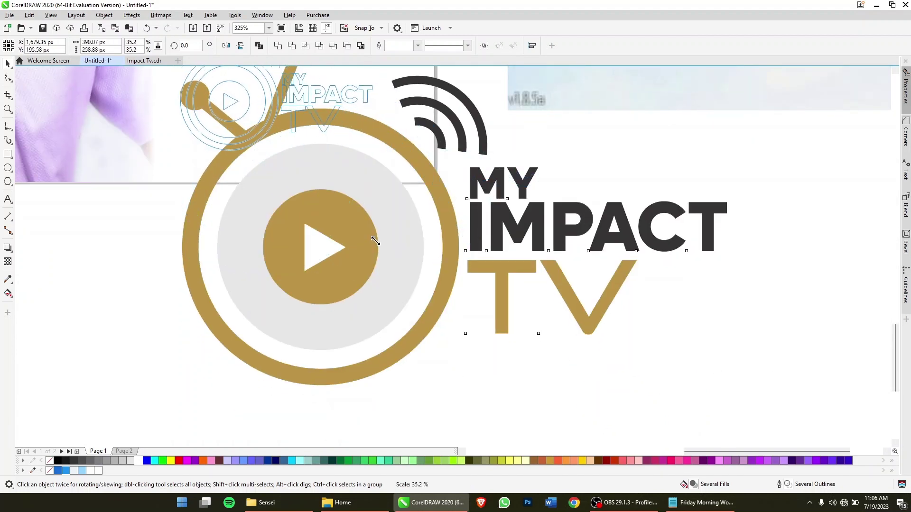
pyautogui.moveTo(731, 389); pyautogui.dragTo(375, 244)
pyautogui.scroll(3, 281, 173)
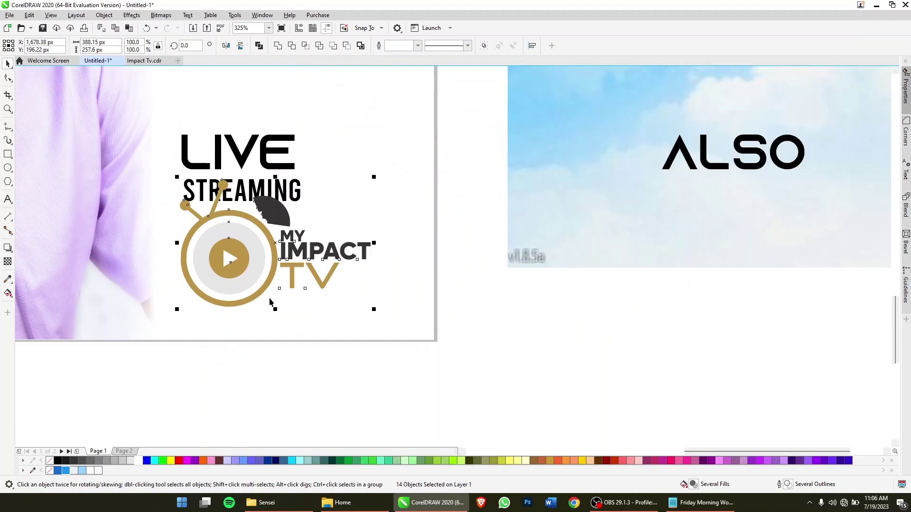
pyautogui.hotkey('ctrl', 'z')
pyautogui.scroll(2, 281, 223)
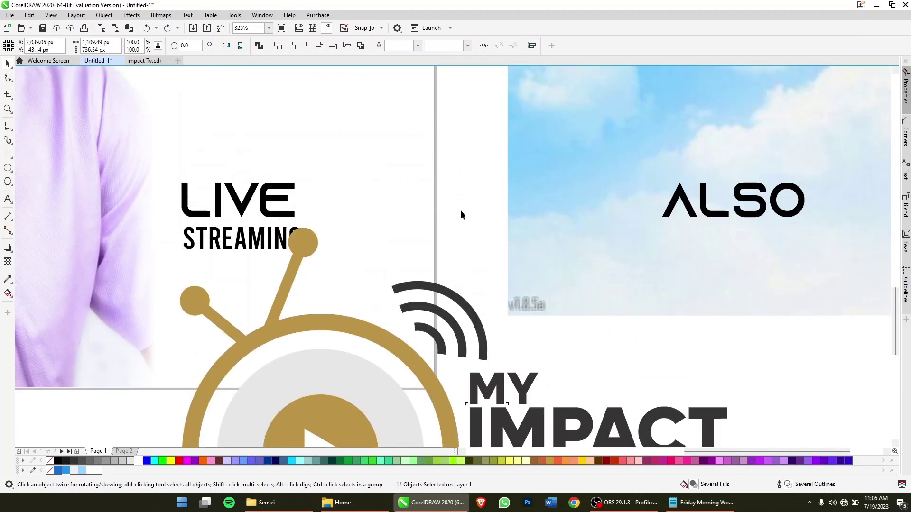
pyautogui.click(503, 216)
pyautogui.moveTo(524, 227)
pyautogui.mouseDown()
pyautogui.moveTo(622, 192)
pyautogui.moveTo(366, 385)
pyautogui.mouseUp()
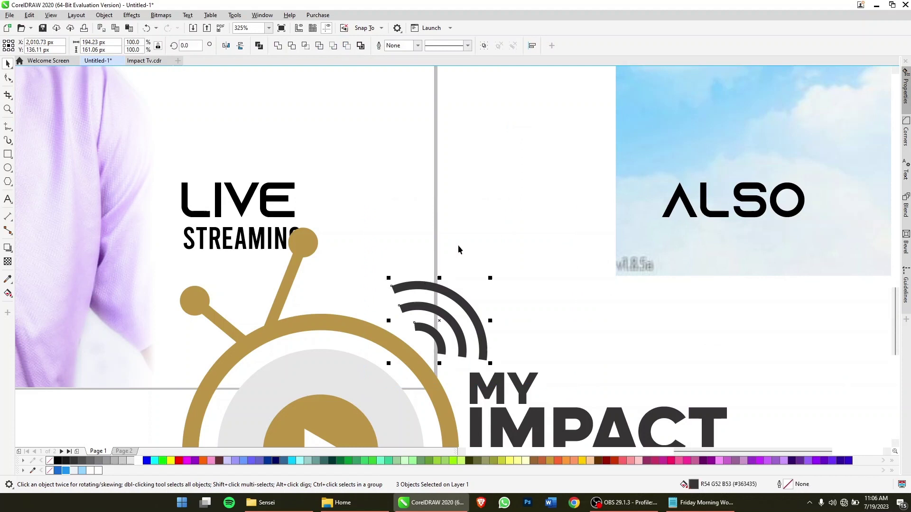
pyautogui.scroll(-3, 458, 249)
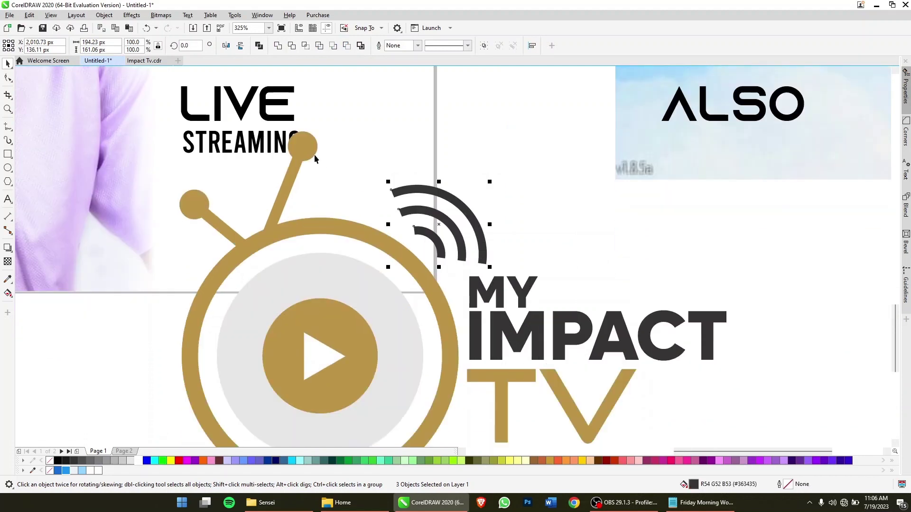
# Step: Shift-select the logo's antenna shape, stem and ball, then zoom the view out
pyautogui.keyDown('shift'); pyautogui.click(309, 152); pyautogui.keyUp('shift')
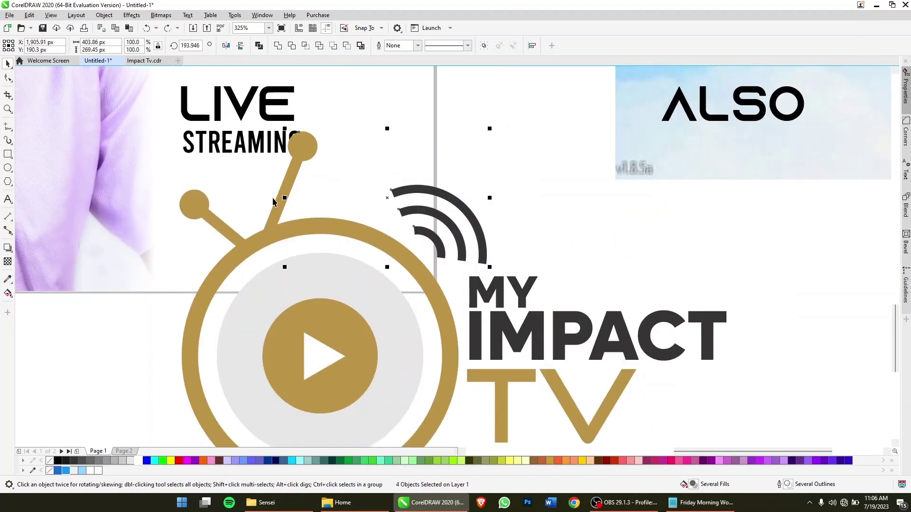
pyautogui.keyDown('shift'); pyautogui.click(278, 206); pyautogui.keyUp('shift')
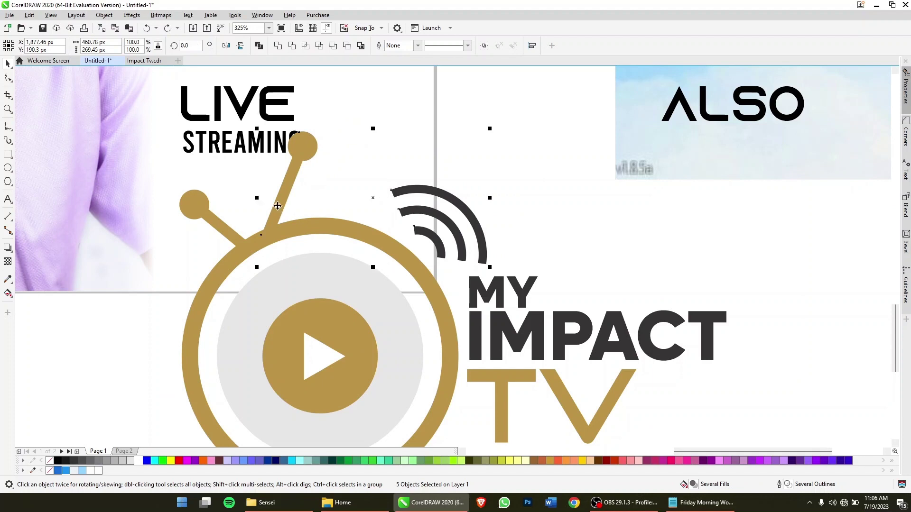
pyautogui.keyDown('shift'); pyautogui.click(190, 213); pyautogui.keyUp('shift')
pyautogui.click(352, 220)
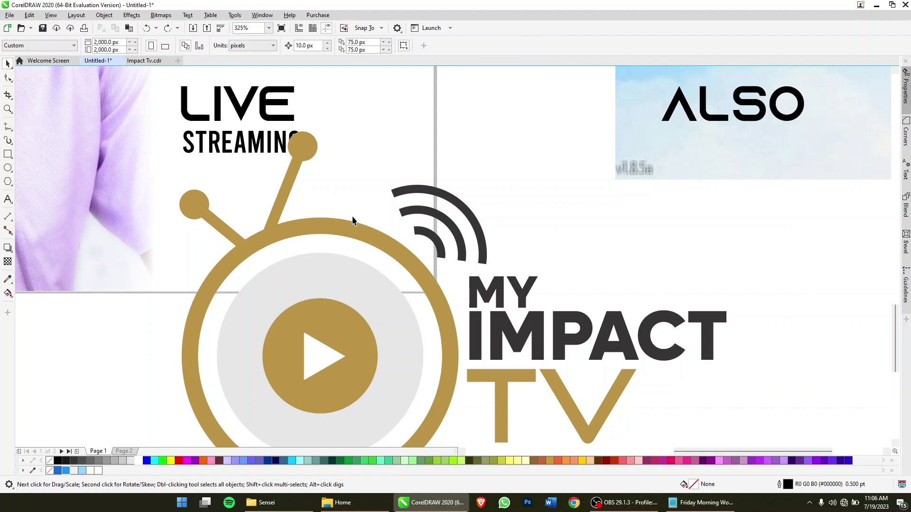
pyautogui.press('z')
pyautogui.rightClick(354, 217)
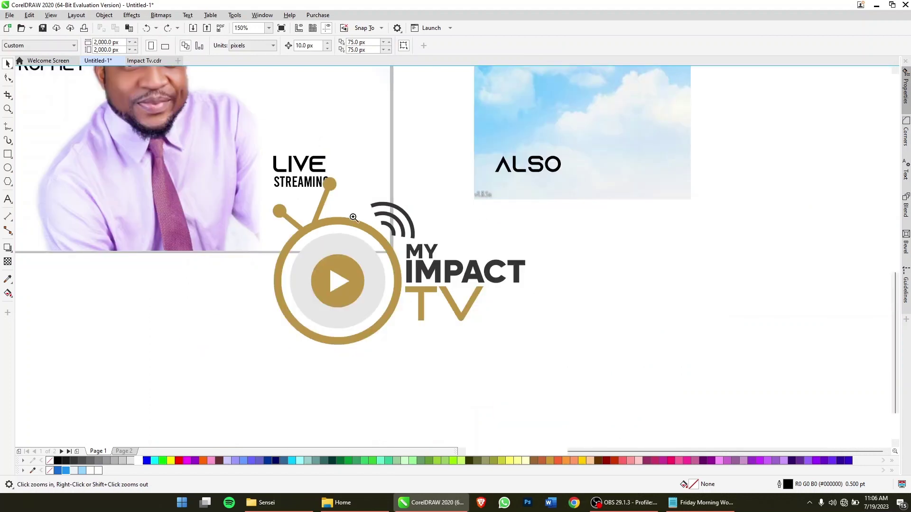
pyautogui.hotkey('ctrl', 'z')
pyautogui.hotkey('ctrl', 'z')
pyautogui.hotkey('ctrl', 'z')
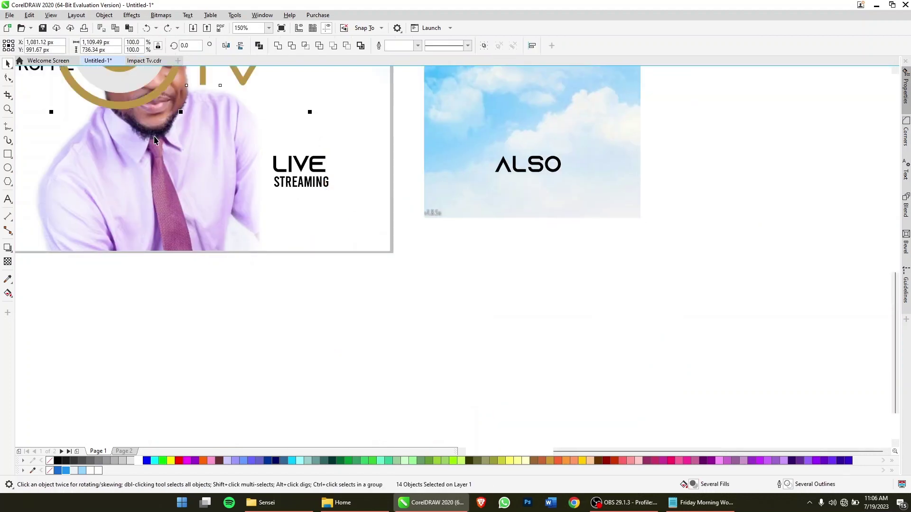
# Step: Move the logo below the sky photo, then break apart the gold ring and antenna and colour them blue
pyautogui.moveTo(135, 101); pyautogui.dragTo(575, 404)
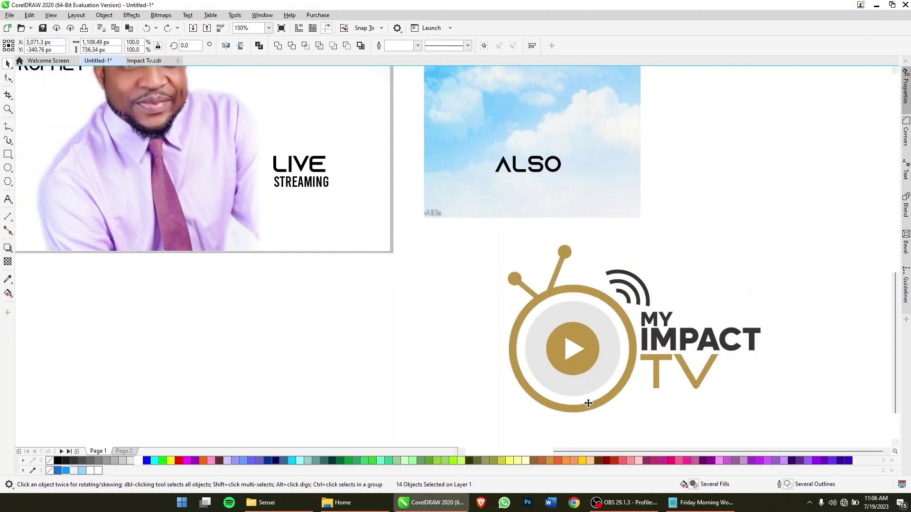
pyautogui.moveTo(684, 220); pyautogui.dragTo(601, 329)
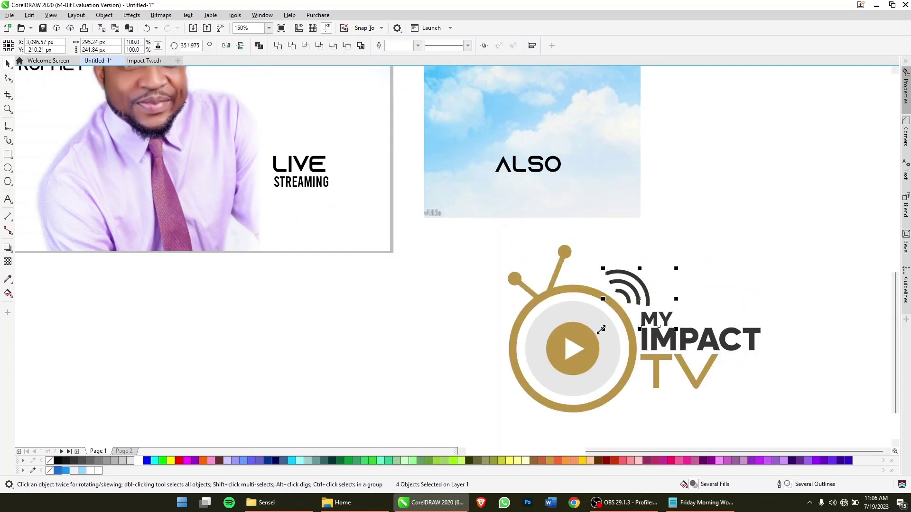
pyautogui.keyDown('shift'); pyautogui.click(601, 328); pyautogui.keyUp('shift')
pyautogui.click(597, 325)
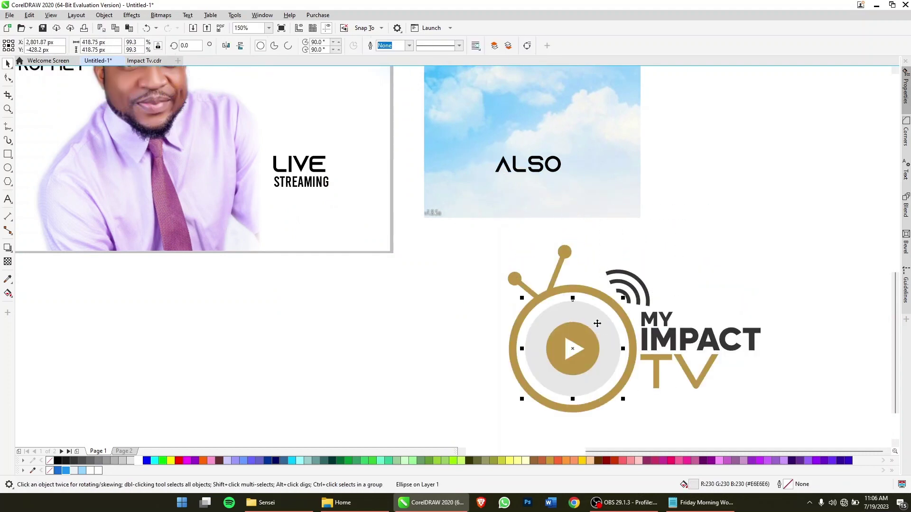
pyautogui.click(586, 290)
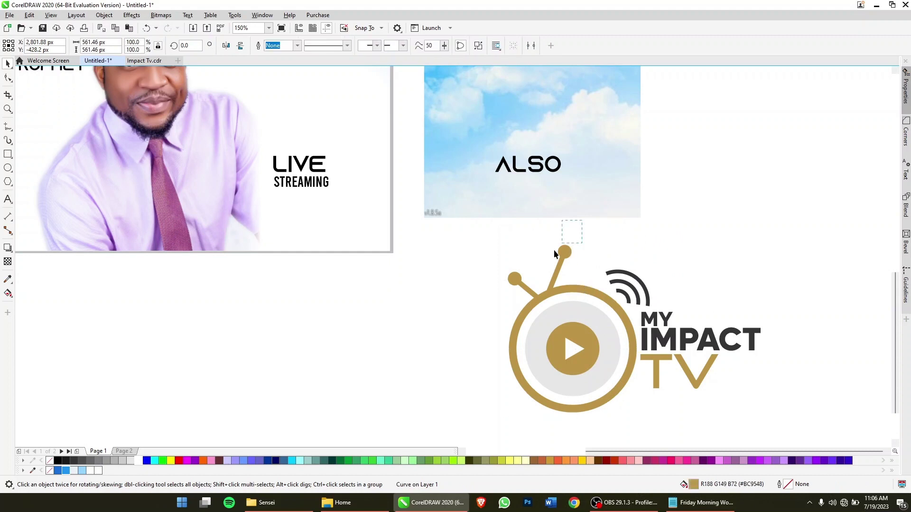
pyautogui.hotkey('ctrl', 'a')
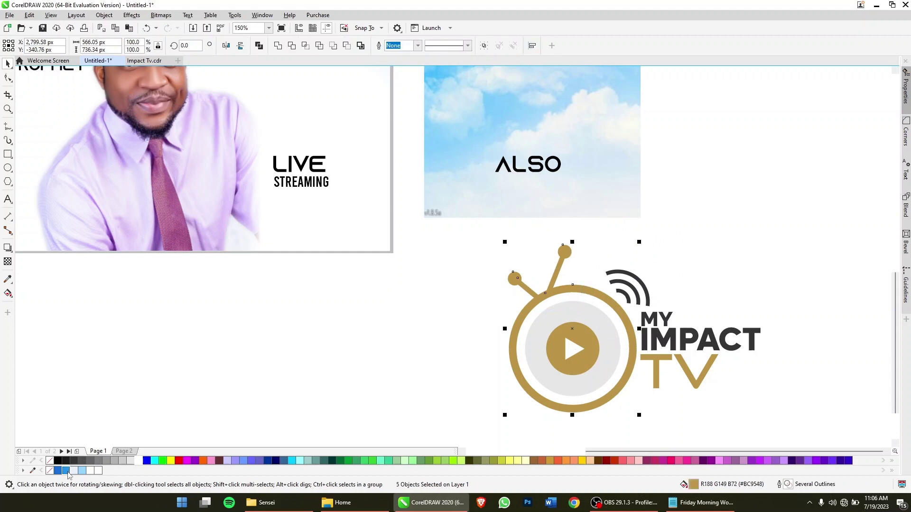
pyautogui.click(66, 471)
# Step: Colour the centre play circle and TV lettering blue, then select the whole logo
pyautogui.click(560, 338)
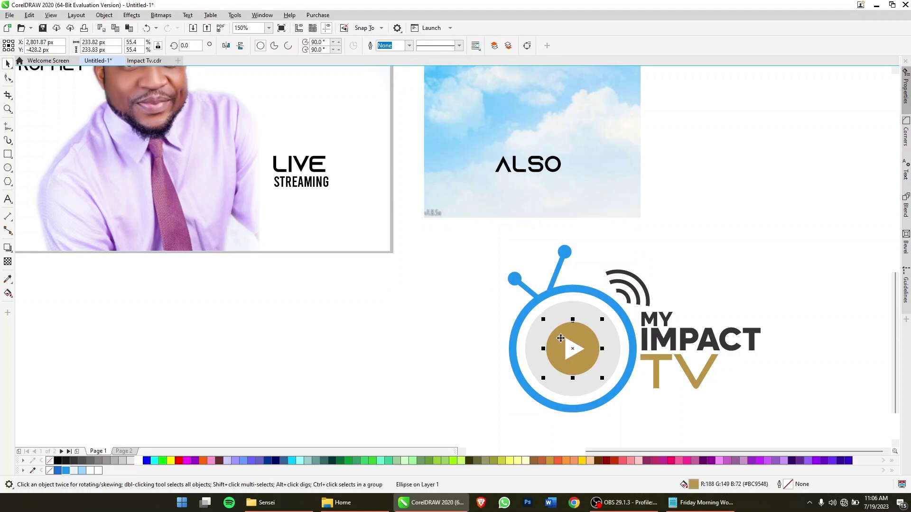
pyautogui.click(66, 471)
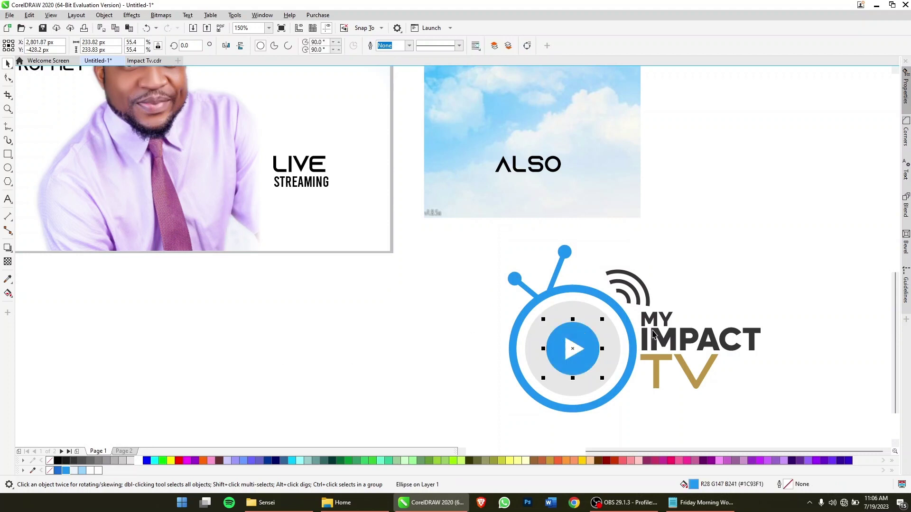
pyautogui.click(652, 377)
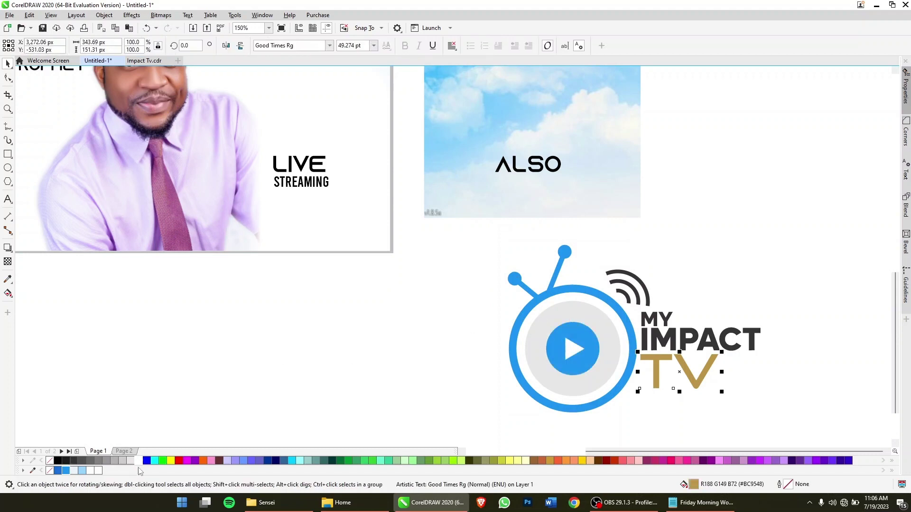
pyautogui.click(66, 471)
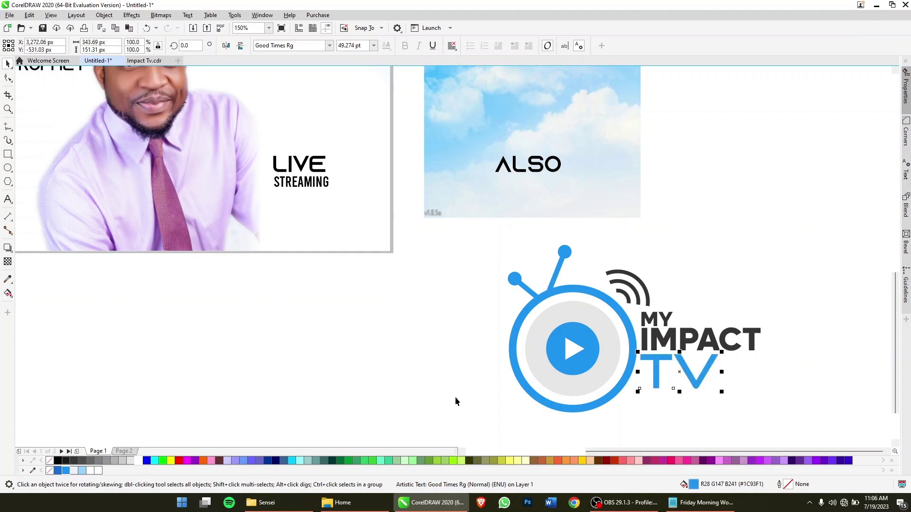
pyautogui.moveTo(464, 417)
pyautogui.mouseDown()
pyautogui.moveTo(823, 247)
pyautogui.moveTo(764, 242)
pyautogui.moveTo(578, 366)
pyautogui.mouseUp()
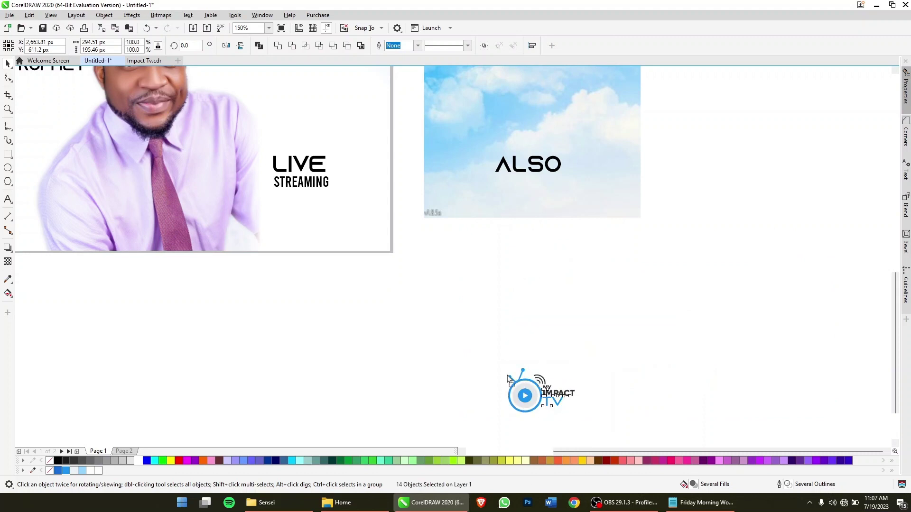
# Step: Shift the LIVE STREAMING label up and right and place the logo directly beneath it
pyautogui.moveTo(538, 382); pyautogui.dragTo(303, 228)
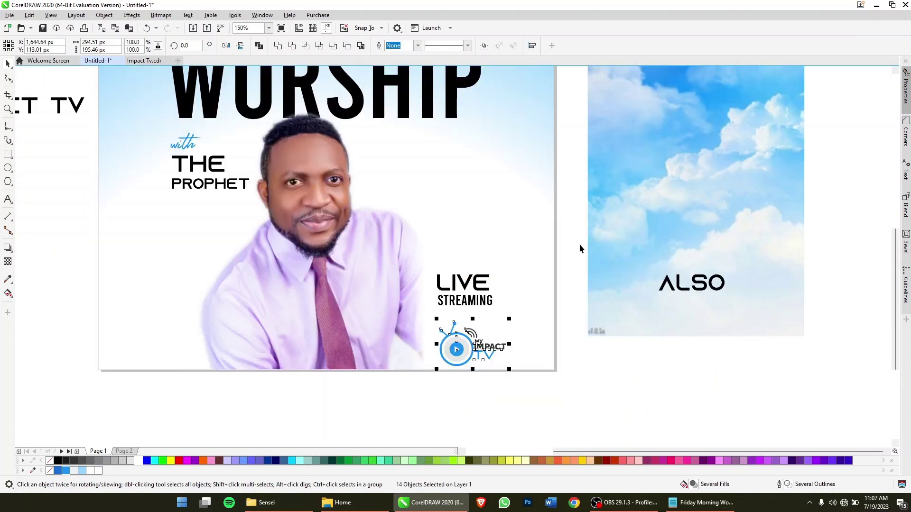
pyautogui.moveTo(424, 331); pyautogui.dragTo(422, 314)
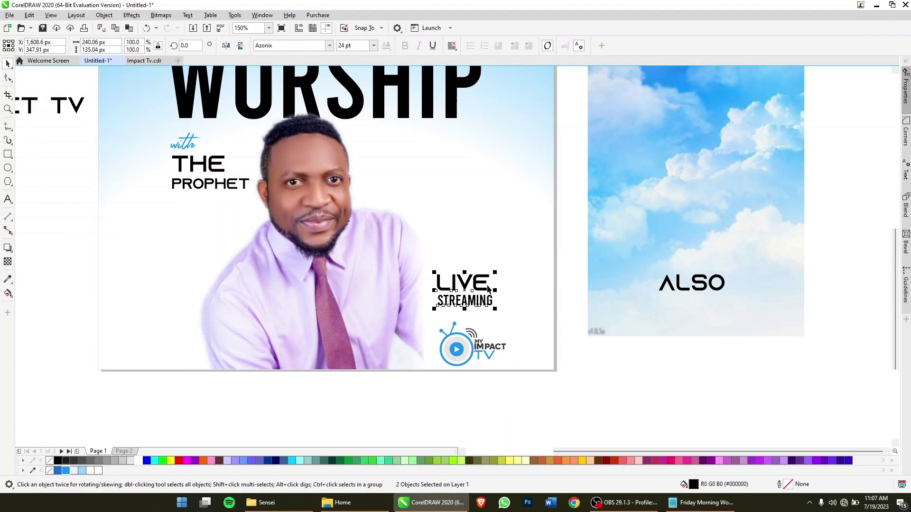
pyautogui.moveTo(484, 291); pyautogui.dragTo(500, 238)
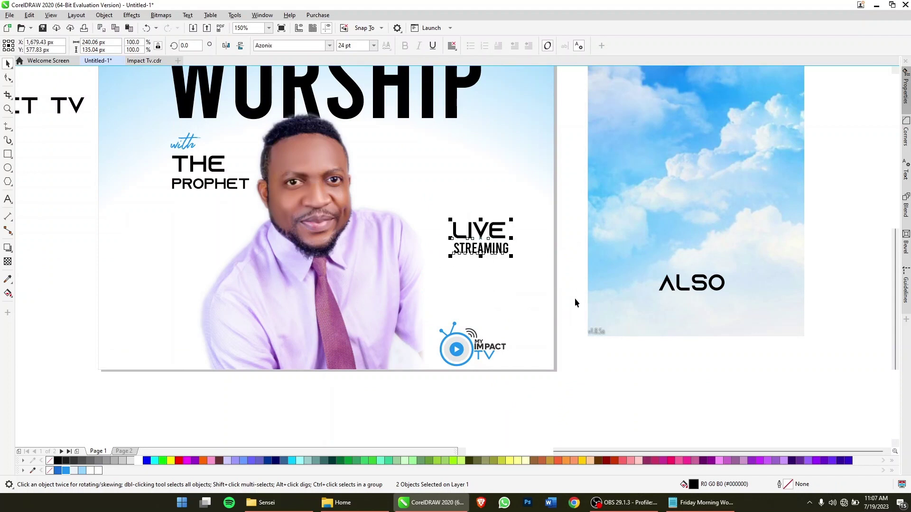
pyautogui.moveTo(436, 375); pyautogui.dragTo(512, 318)
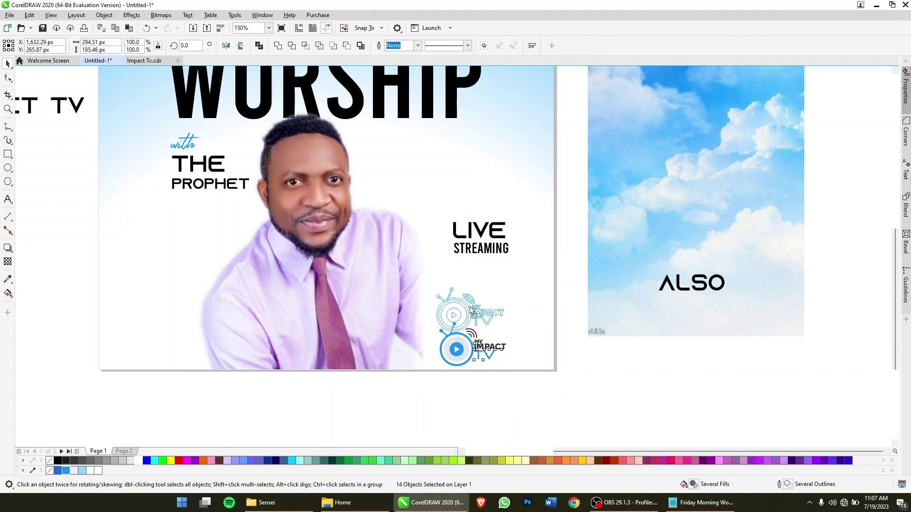
pyautogui.moveTo(473, 344); pyautogui.dragTo(477, 281)
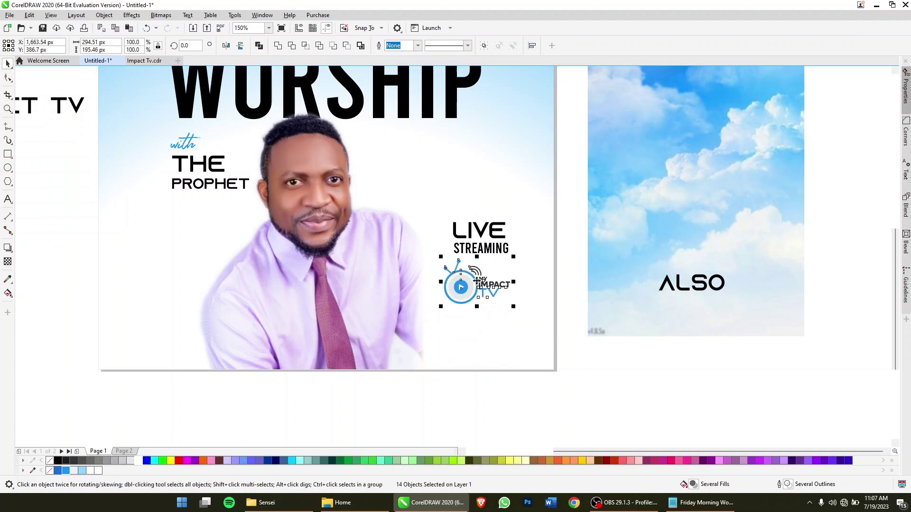
# Step: Zoom in on the label and draw a rectangle fitted around LIVE STREAMING
pyautogui.press('z')
pyautogui.moveTo(412, 204); pyautogui.dragTo(571, 330)
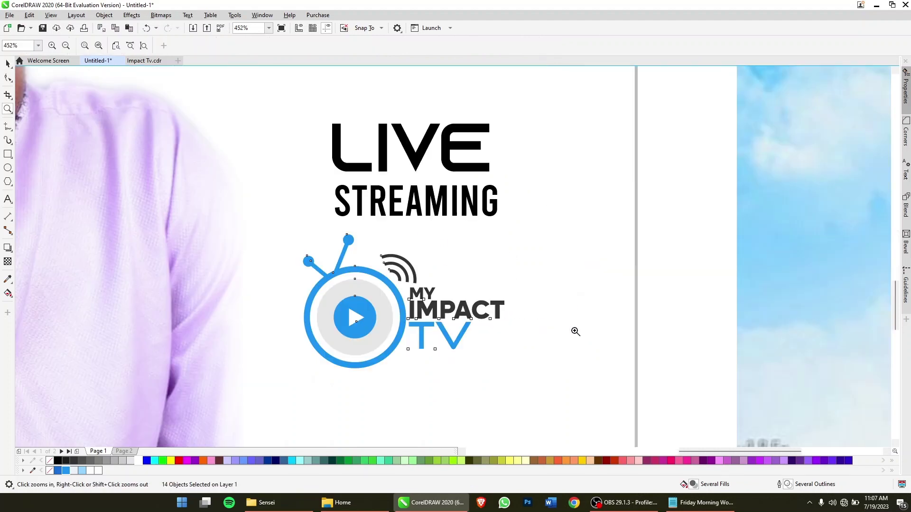
pyautogui.press('space')
pyautogui.scroll(1, 276, 176)
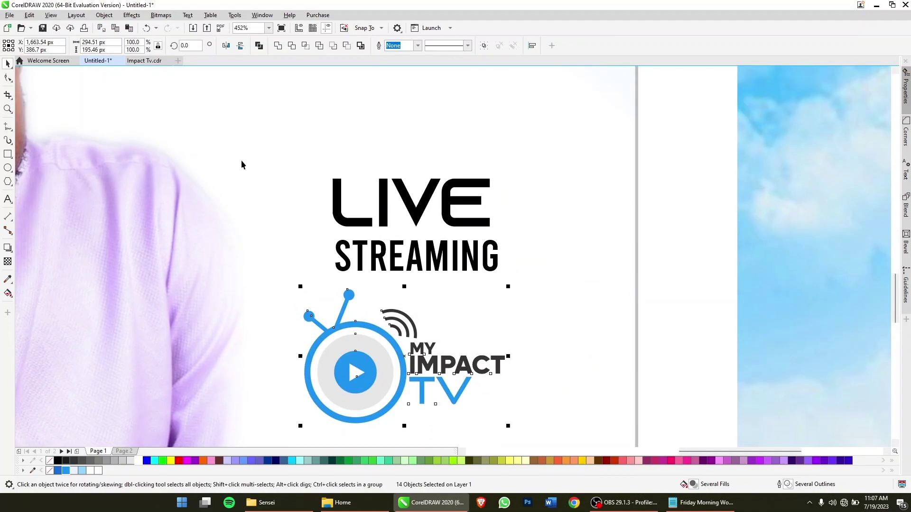
pyautogui.click(8, 168)
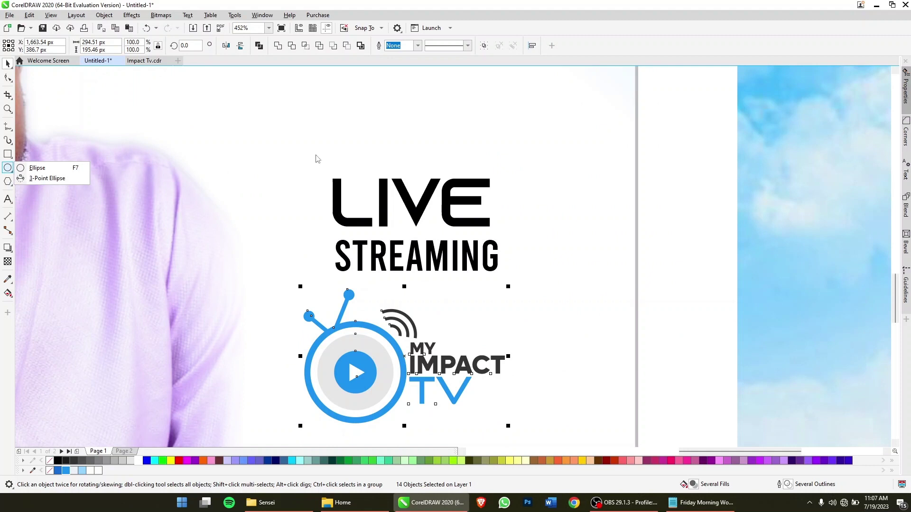
pyautogui.click(8, 155)
pyautogui.moveTo(310, 160); pyautogui.dragTo(529, 285)
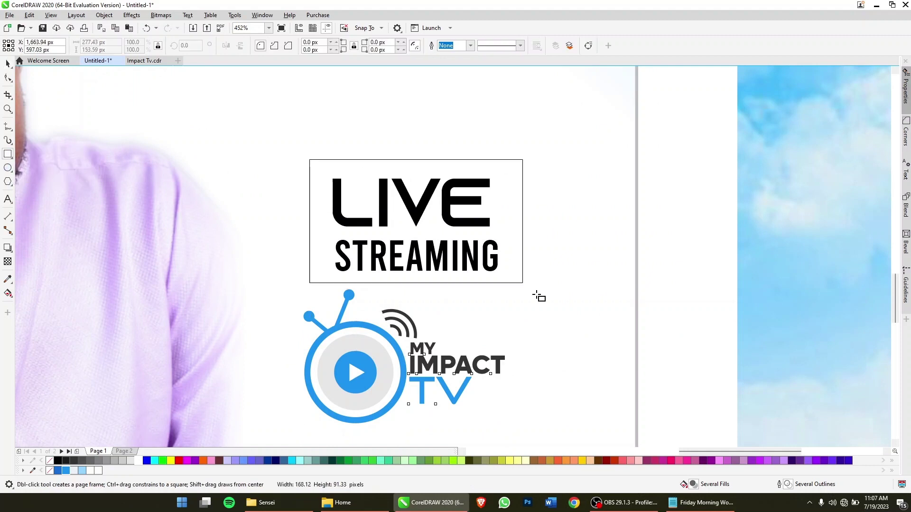
pyautogui.moveTo(529, 285); pyautogui.dragTo(523, 284)
pyautogui.press('space')
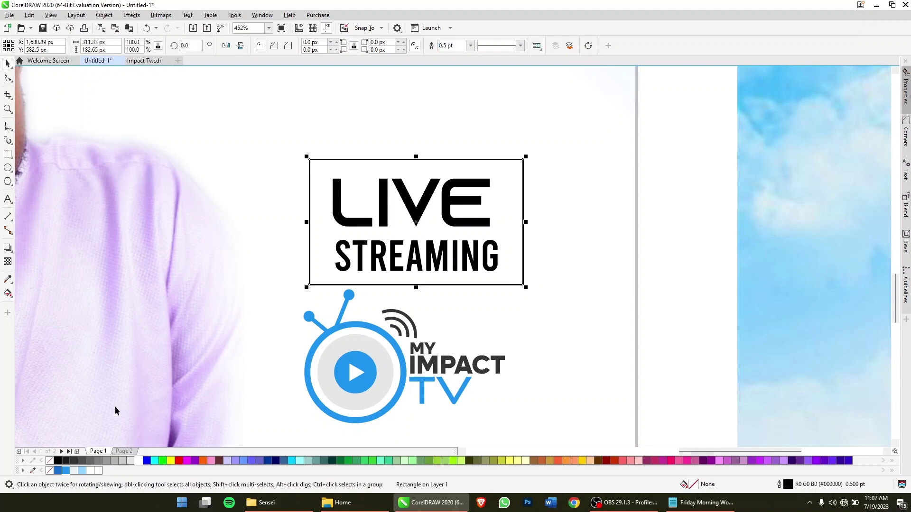
# Step: Give the box a black fill with no outline, make the text white, then recolour the box blue
pyautogui.click(58, 462)
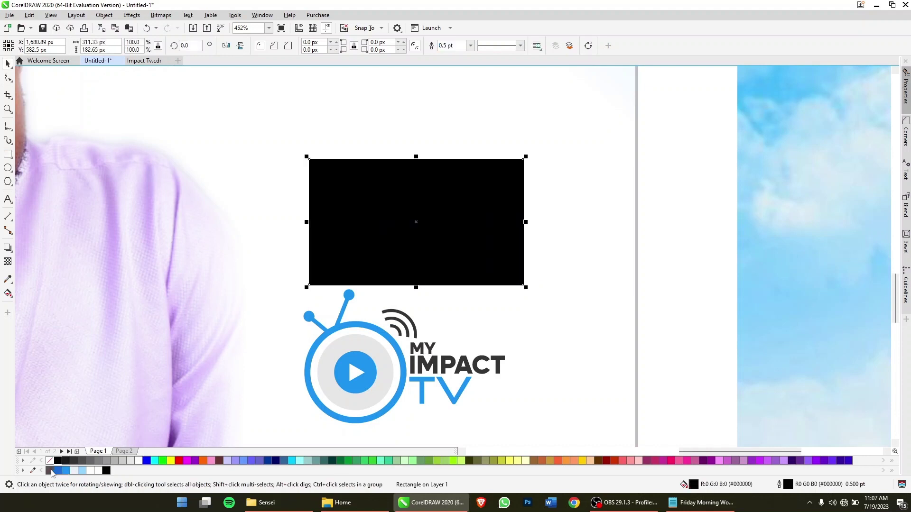
pyautogui.rightClick(50, 470)
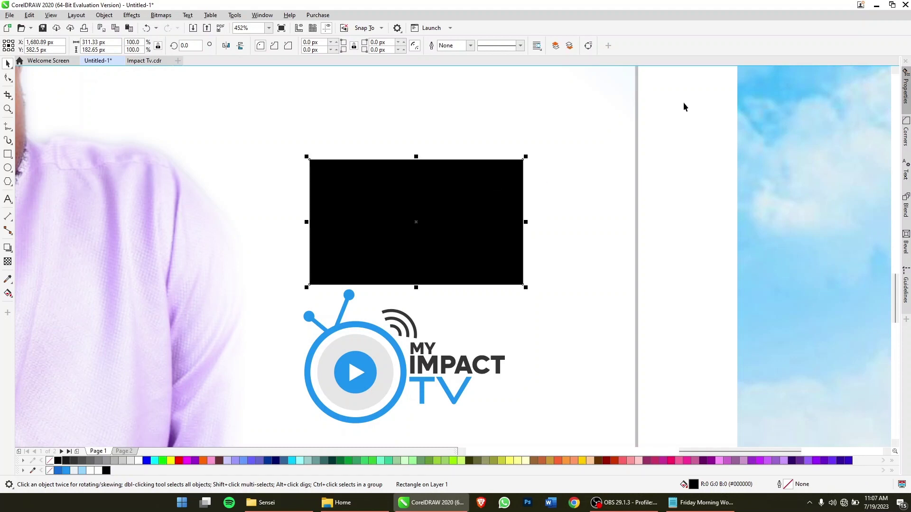
pyautogui.moveTo(684, 103)
pyautogui.mouseDown()
pyautogui.moveTo(288, 253)
pyautogui.moveTo(275, 277)
pyautogui.mouseUp()
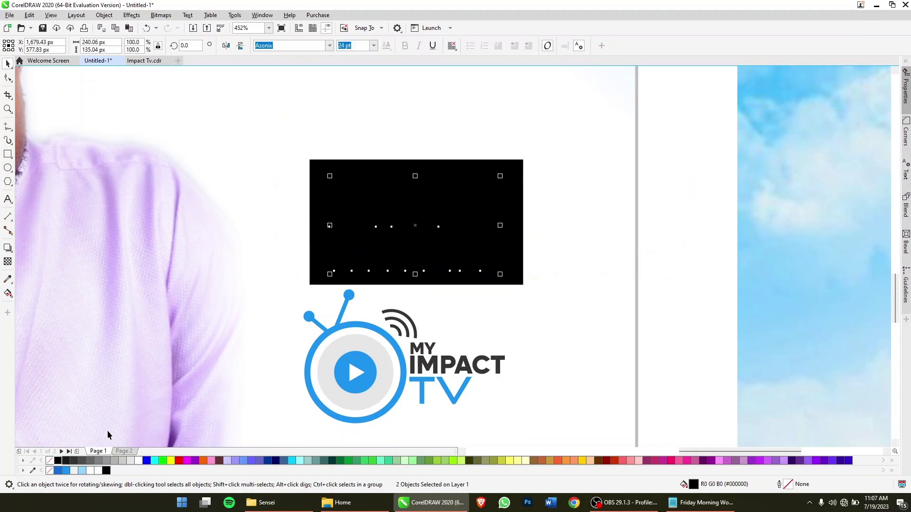
pyautogui.click(138, 460)
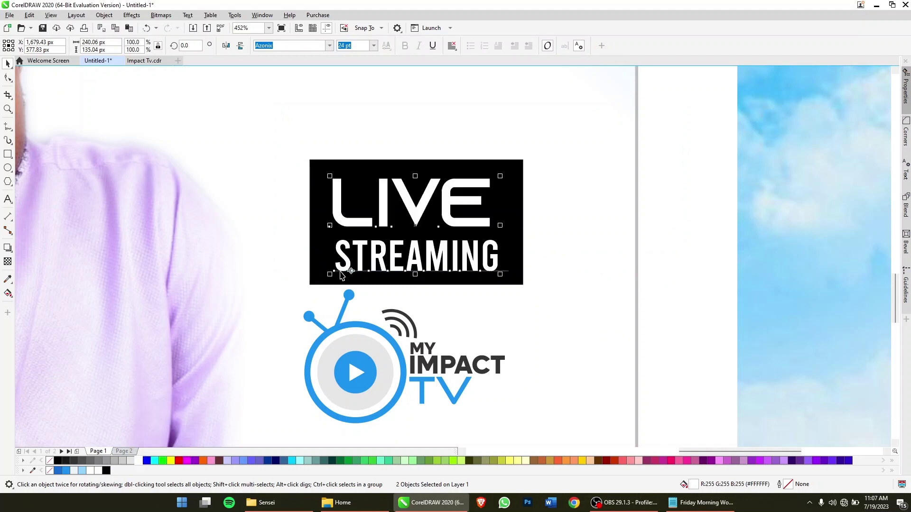
pyautogui.click(322, 272)
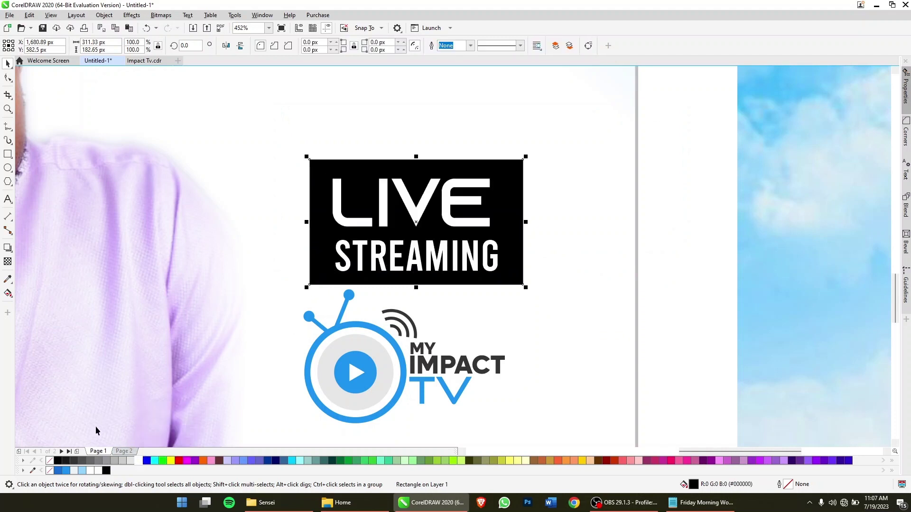
pyautogui.click(58, 471)
pyautogui.hotkey('shift', 'F4')
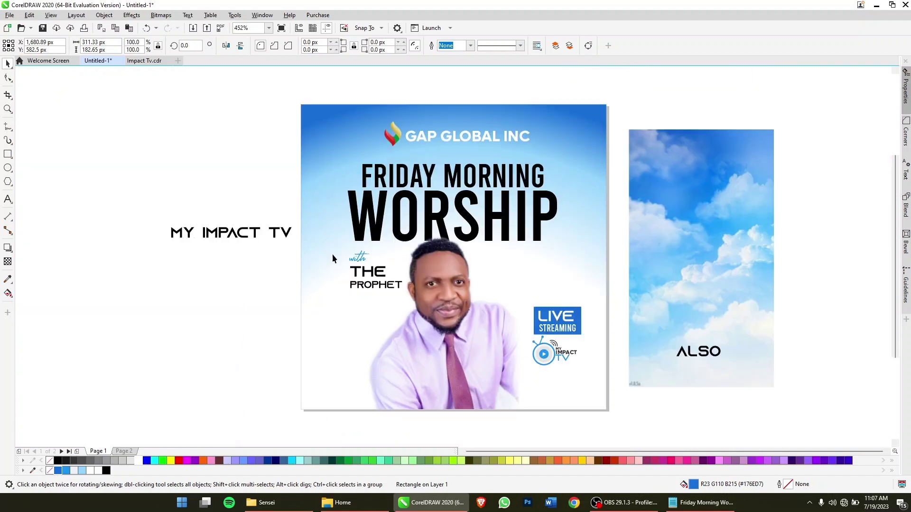
# Step: Enlarge the sky image to cover the page, centre it and send it behind the content
pyautogui.click(685, 183)
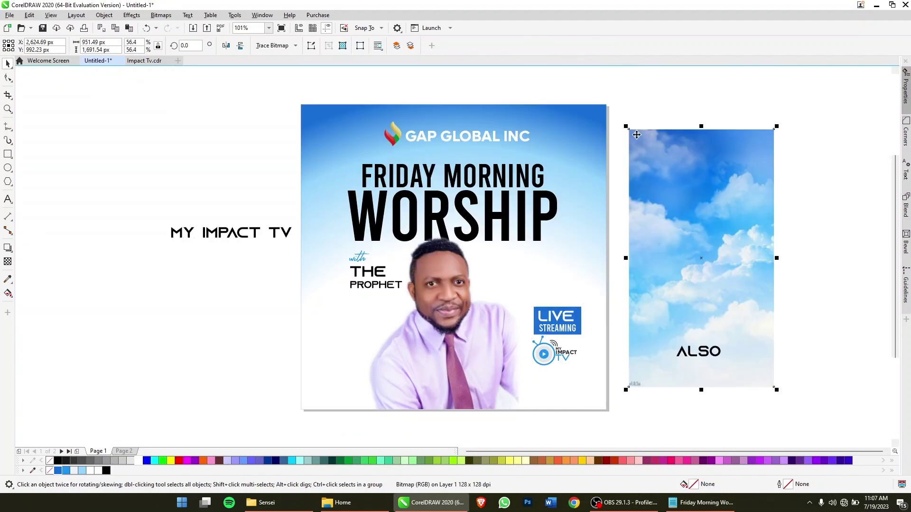
pyautogui.moveTo(657, 190); pyautogui.dragTo(657, 307)
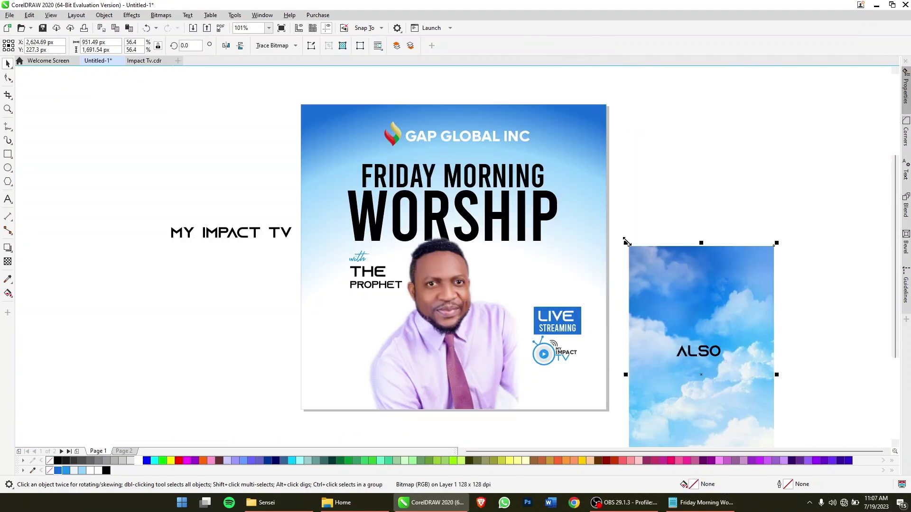
pyautogui.keyDown('shift'); pyautogui.moveTo(626, 242); pyautogui.dragTo(358, 81); pyautogui.keyUp('shift')
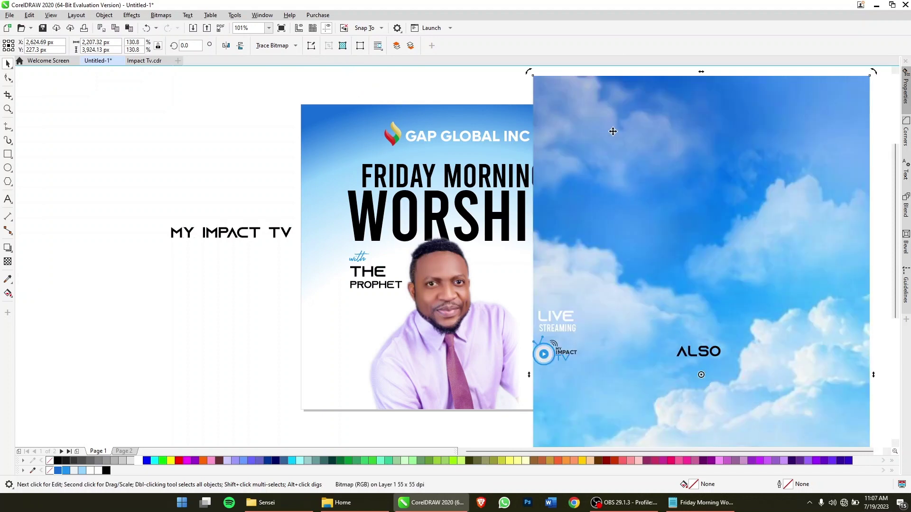
pyautogui.press('p')
pyautogui.hotkey('shift', 'pagedown')
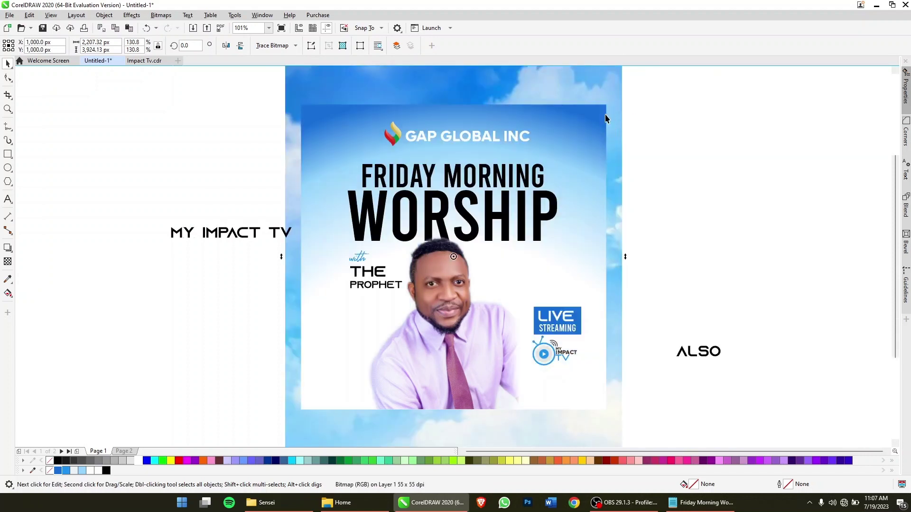
# Step: Set the sky image's transparency blend mode to Overlay in the properties panel
pyautogui.hotkey('ctrl', 'pageup')
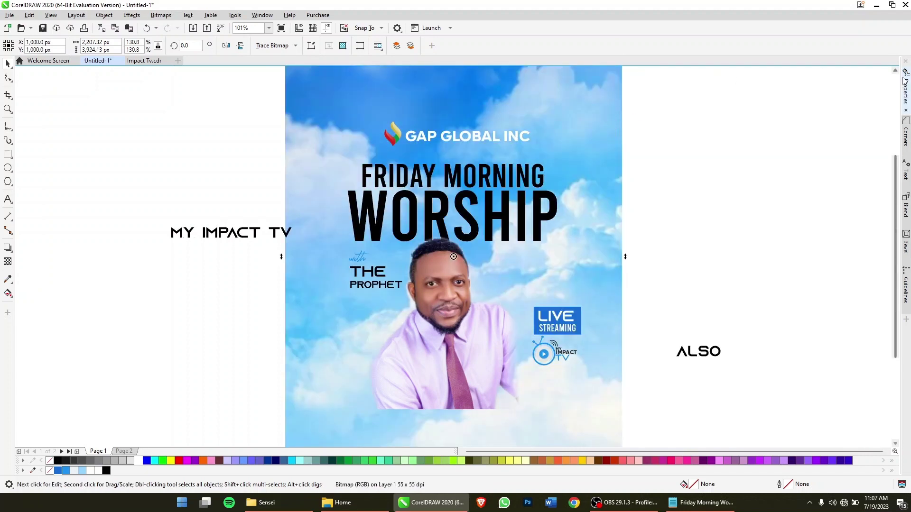
pyautogui.click(905, 95)
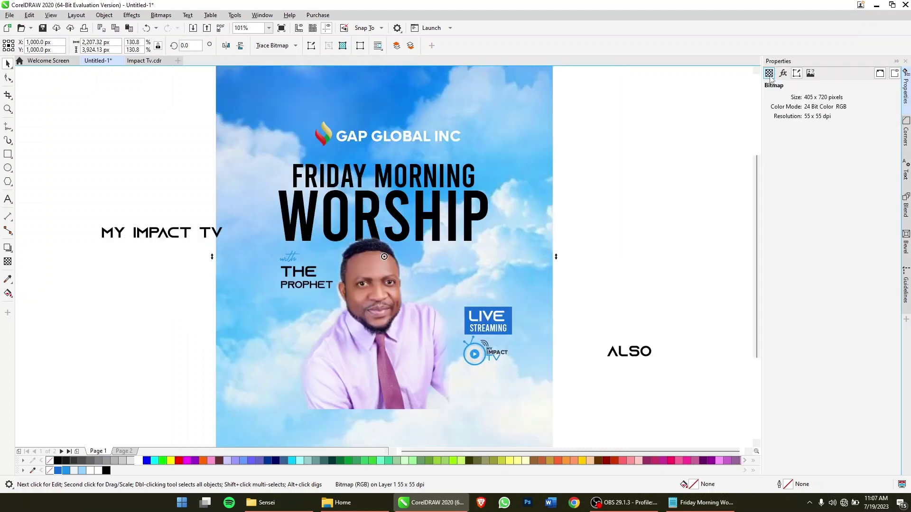
pyautogui.click(769, 72)
pyautogui.click(786, 101)
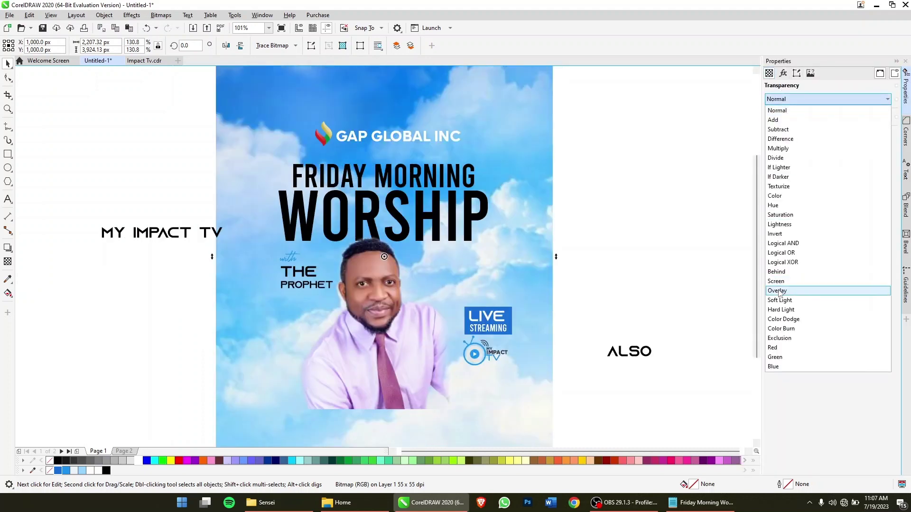
pyautogui.click(803, 291)
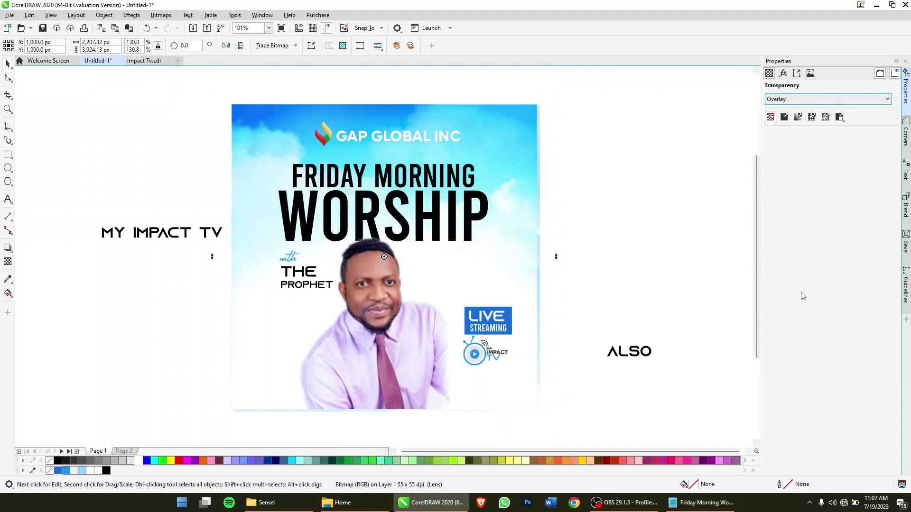
# Step: PowerClip the sky image inside the poster background and shift it up slightly
pyautogui.moveTo(516, 177)
pyautogui.mouseDown()
pyautogui.moveTo(115, 169)
pyautogui.moveTo(491, 116)
pyautogui.mouseUp()
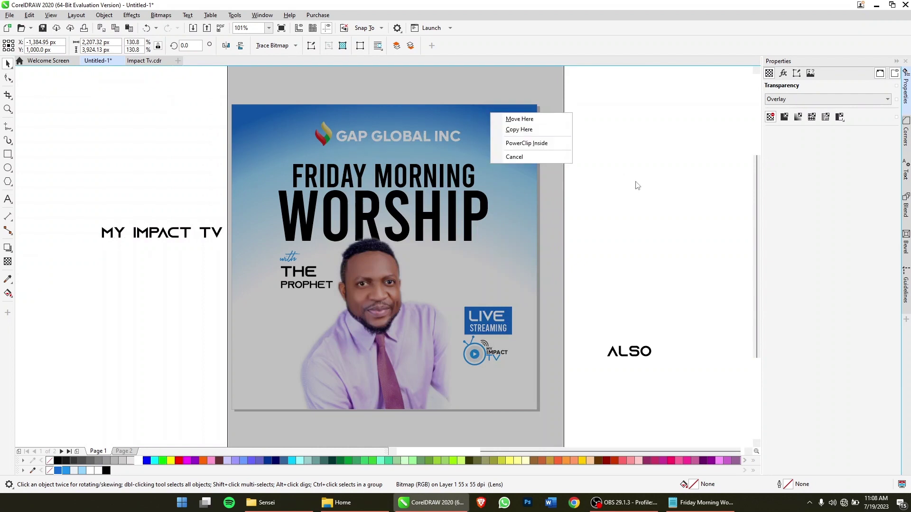
pyautogui.click(526, 144)
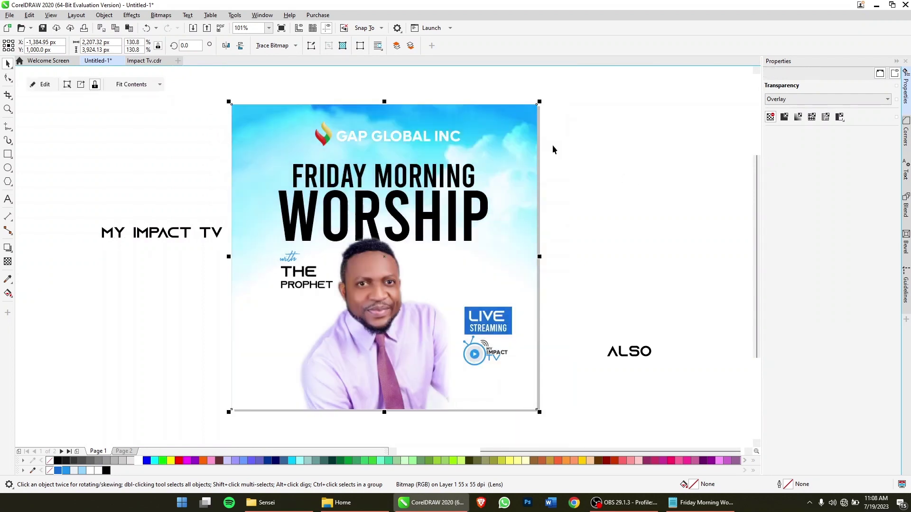
pyautogui.keyDown('ctrl'); pyautogui.click(513, 156); pyautogui.keyUp('ctrl')
pyautogui.moveTo(513, 157); pyautogui.dragTo(508, 121)
pyautogui.click(507, 122)
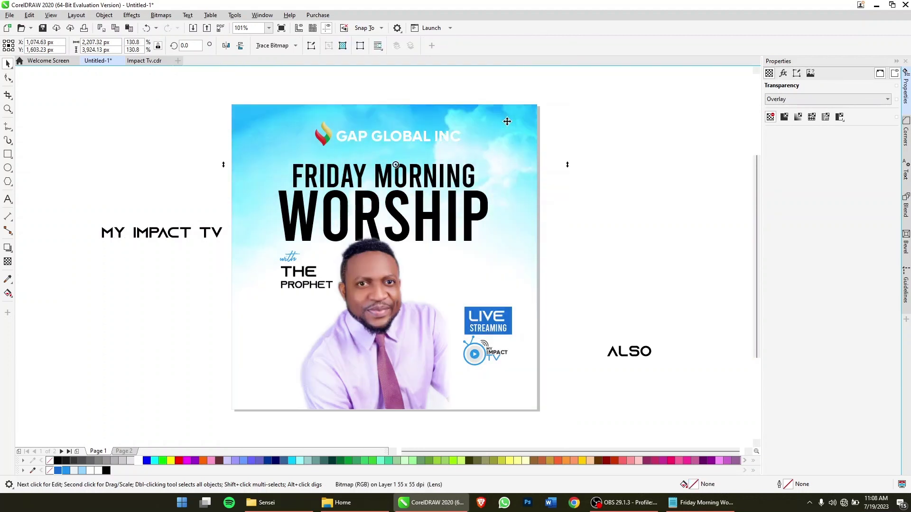
# Step: Remove the stray ALSO and MY IMPACT TV texts from the pasteboard and return to the Sensei image folder
pyautogui.click(618, 163)
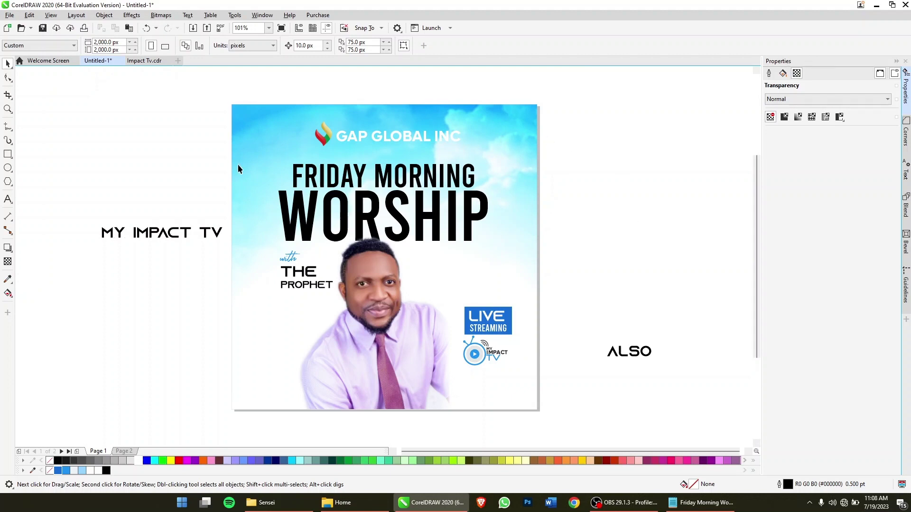
pyautogui.click(248, 362)
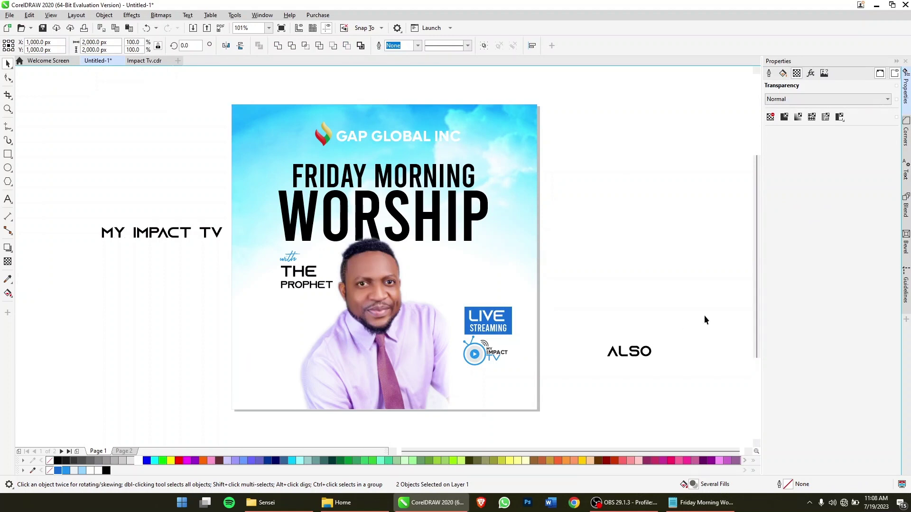
pyautogui.moveTo(705, 315); pyautogui.dragTo(560, 383)
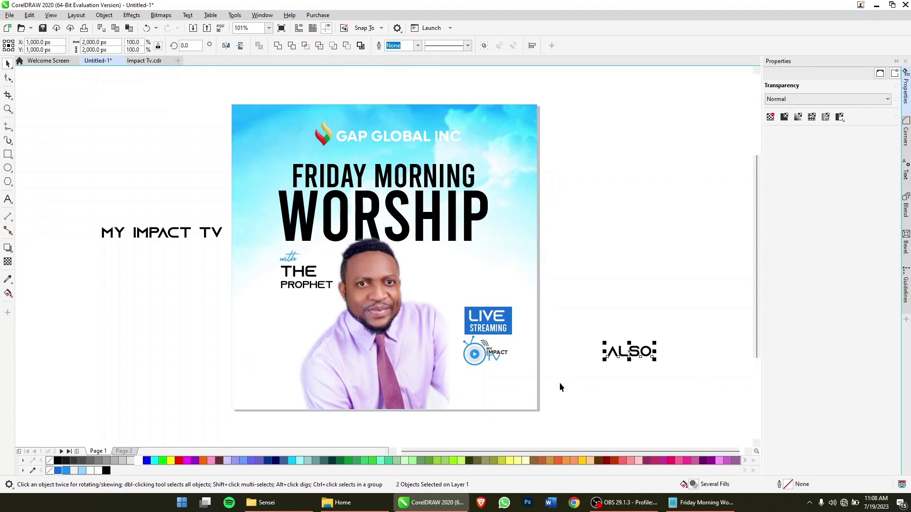
pyautogui.click(140, 215)
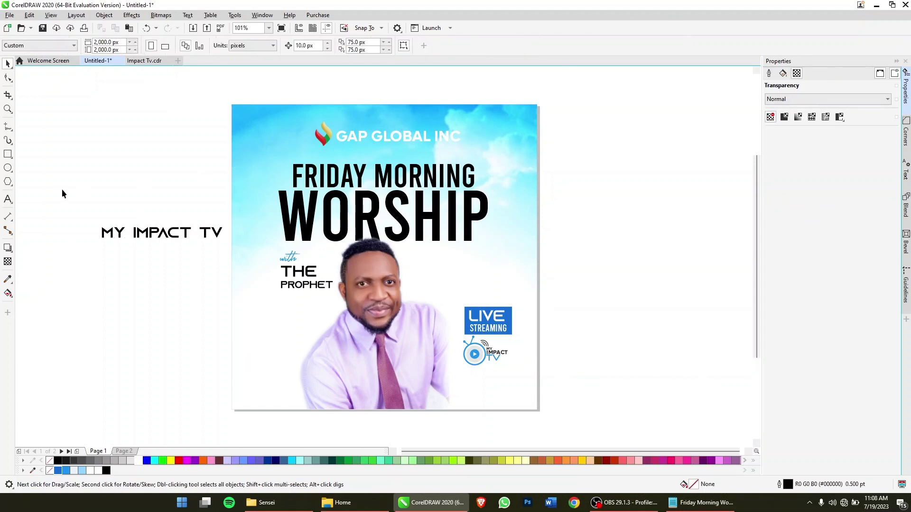
pyautogui.click(180, 233)
pyautogui.hotkey('shift', 'pagedown')
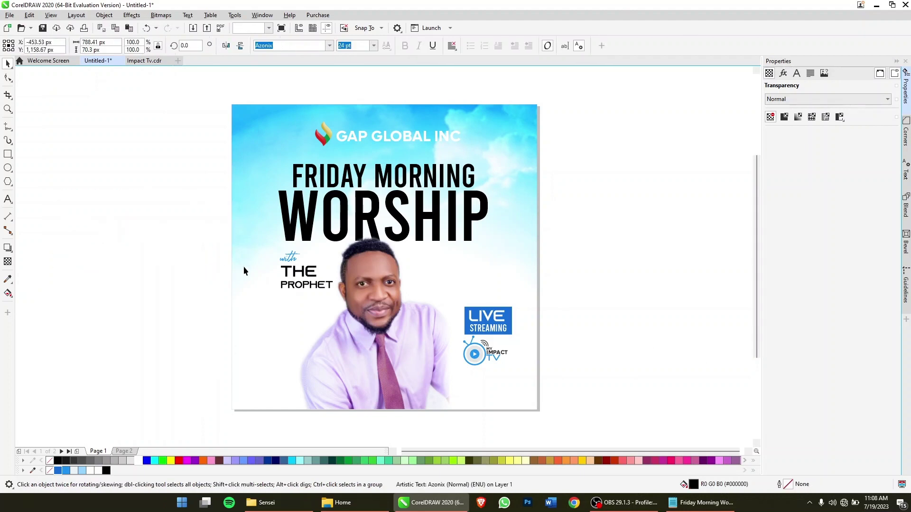
pyautogui.click(263, 503)
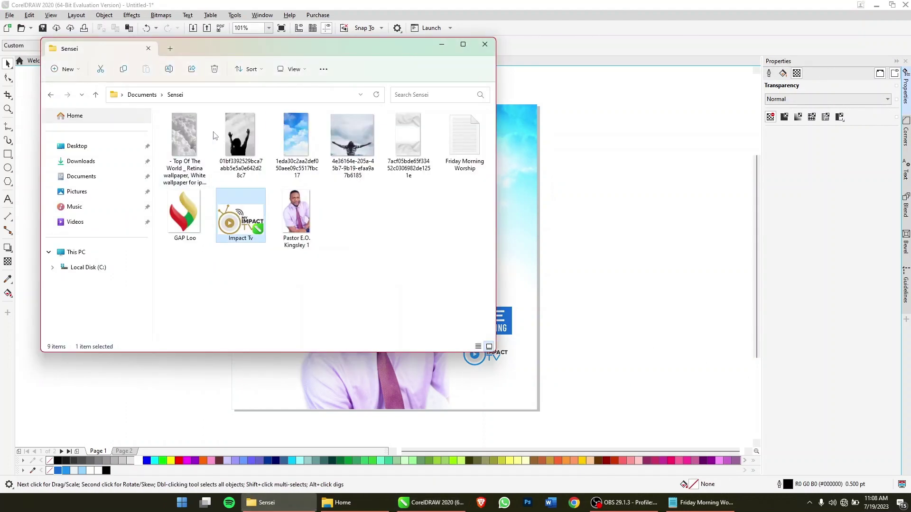
# Step: Bring in the arms-raised woman photo, shrink it to about a third and move it to the lower right
pyautogui.moveTo(344, 144); pyautogui.dragTo(596, 240)
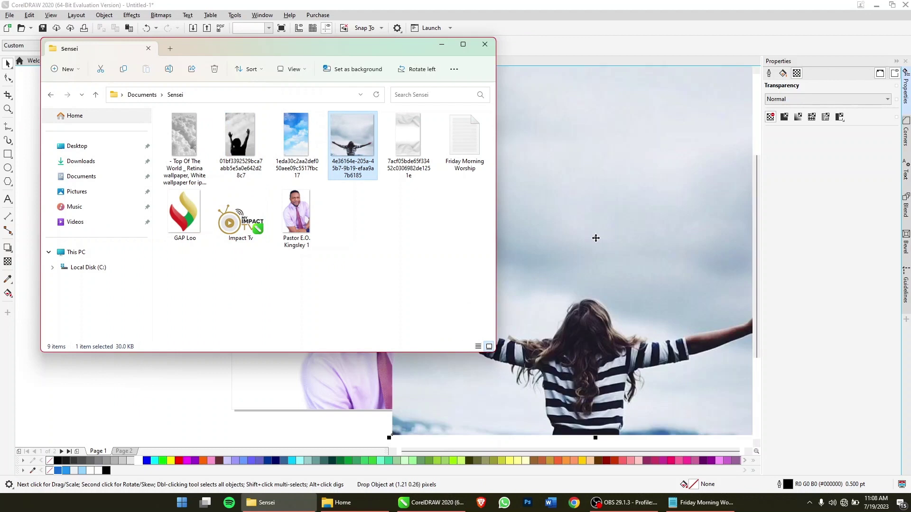
pyautogui.moveTo(593, 150); pyautogui.dragTo(551, 270)
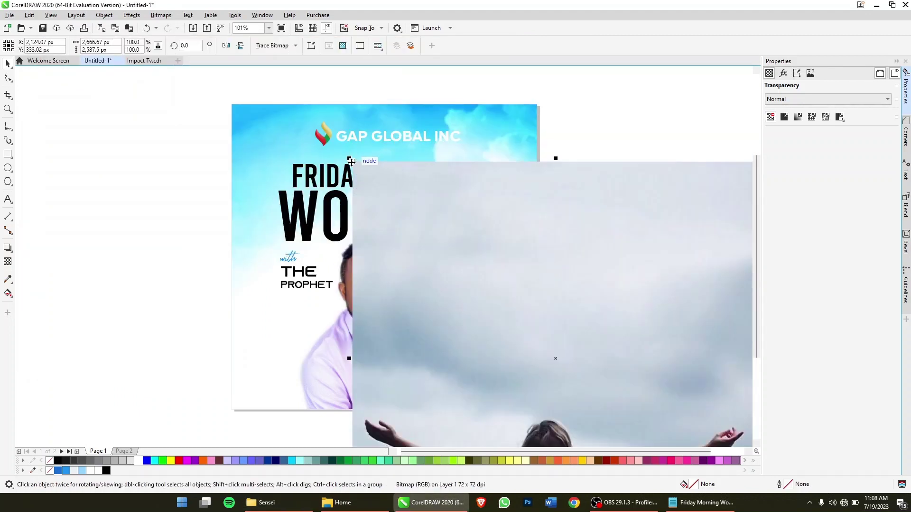
pyautogui.moveTo(348, 160); pyautogui.dragTo(479, 285)
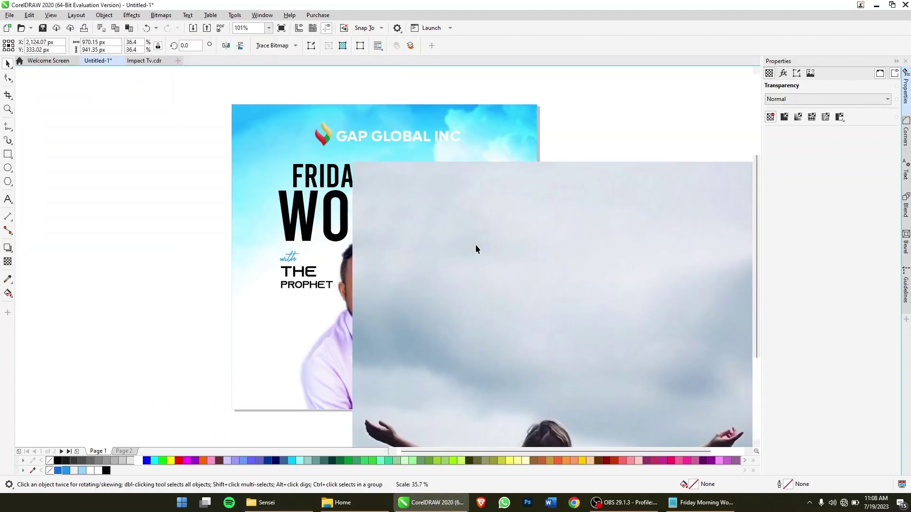
pyautogui.moveTo(545, 349); pyautogui.dragTo(521, 330)
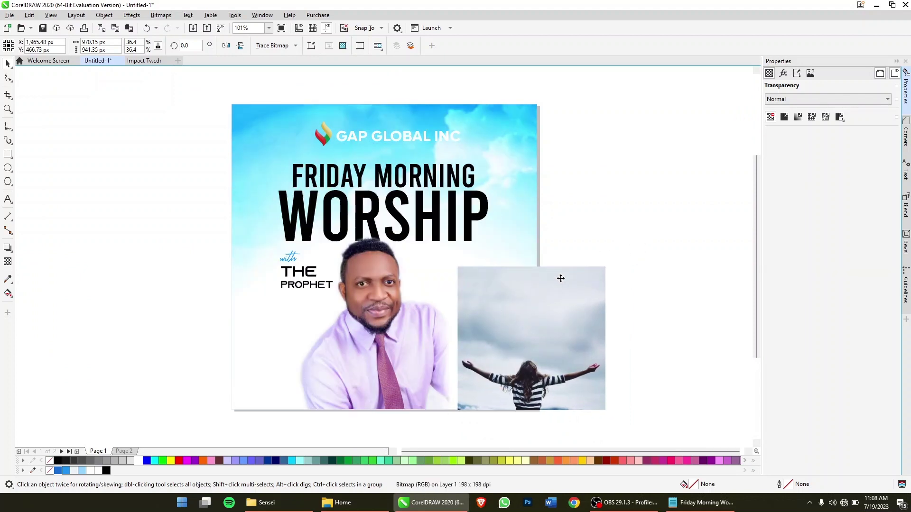
pyautogui.click(538, 291)
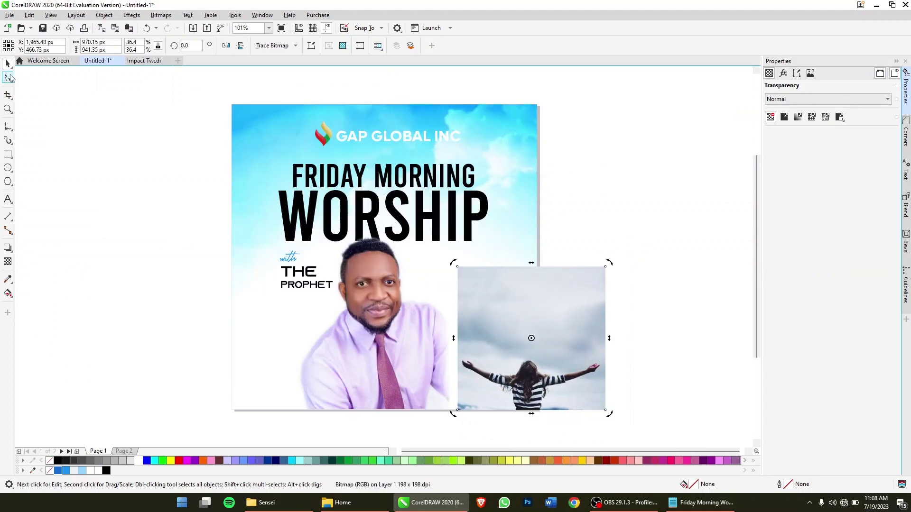
# Step: Crop off the photo's top by dragging its top two nodes down with the Shape tool
pyautogui.click(9, 77)
pyautogui.moveTo(599, 275); pyautogui.dragTo(667, 296)
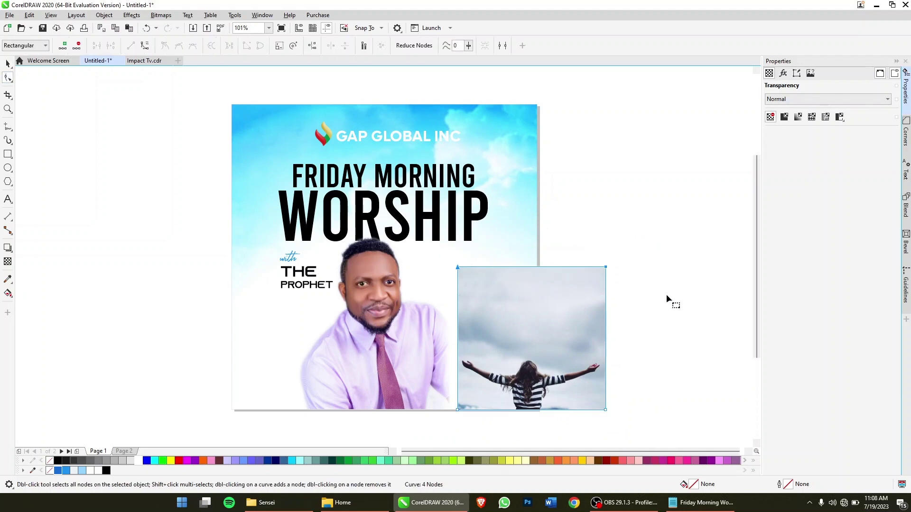
pyautogui.moveTo(605, 270); pyautogui.dragTo(605, 316)
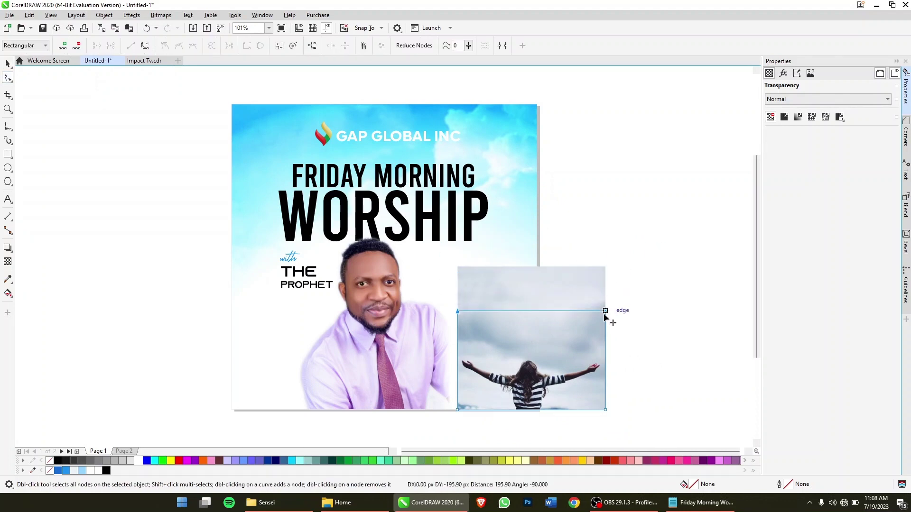
pyautogui.press('space')
# Step: Fade the arms-raised photo with a radial gradient transparency
pyautogui.click(7, 262)
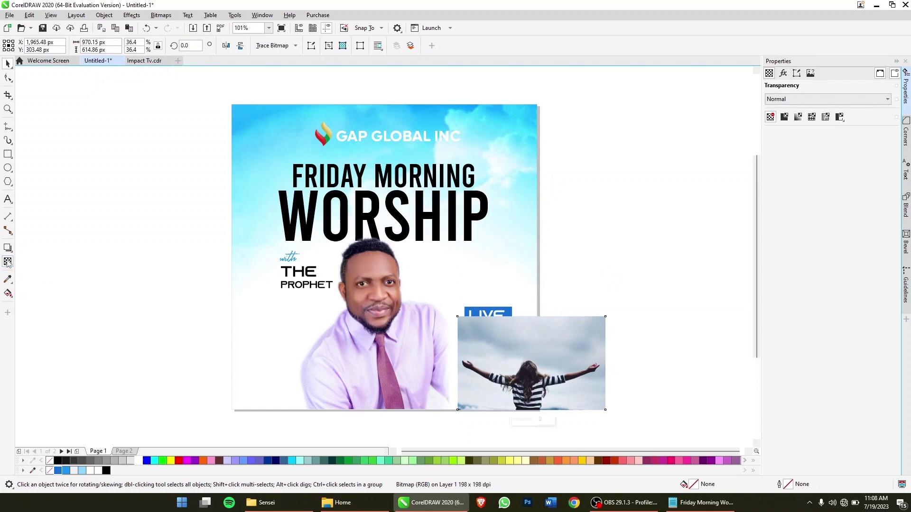
pyautogui.click(37, 46)
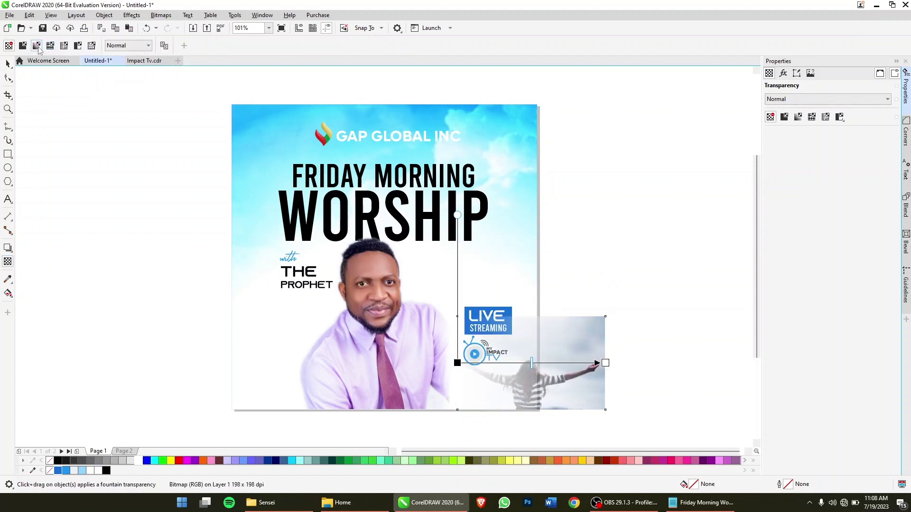
pyautogui.click(233, 46)
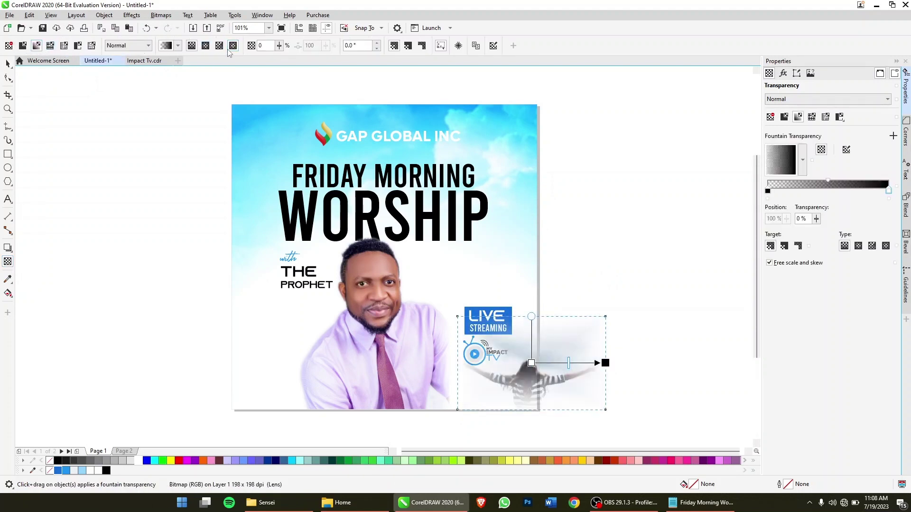
pyautogui.press('space')
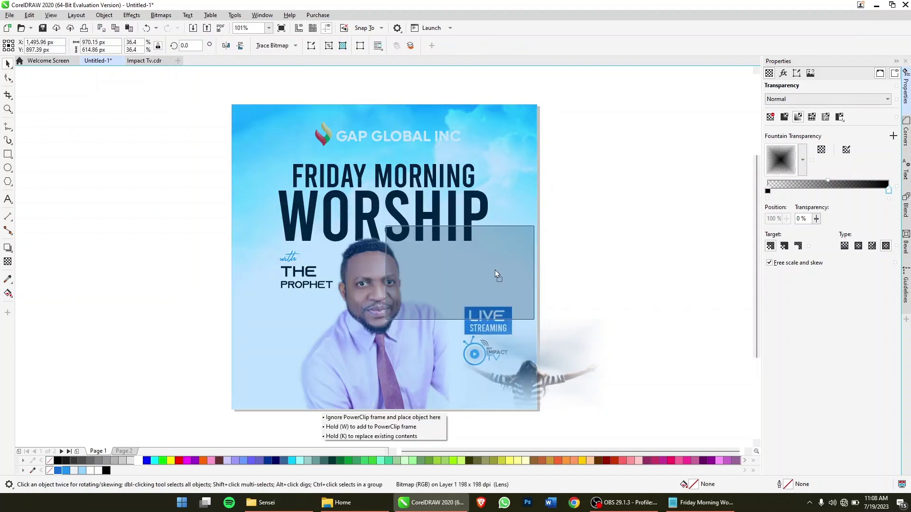
# Step: Rescale the faded figure and position it under WORSHIP to the right of the pastor
pyautogui.moveTo(516, 328); pyautogui.dragTo(454, 239)
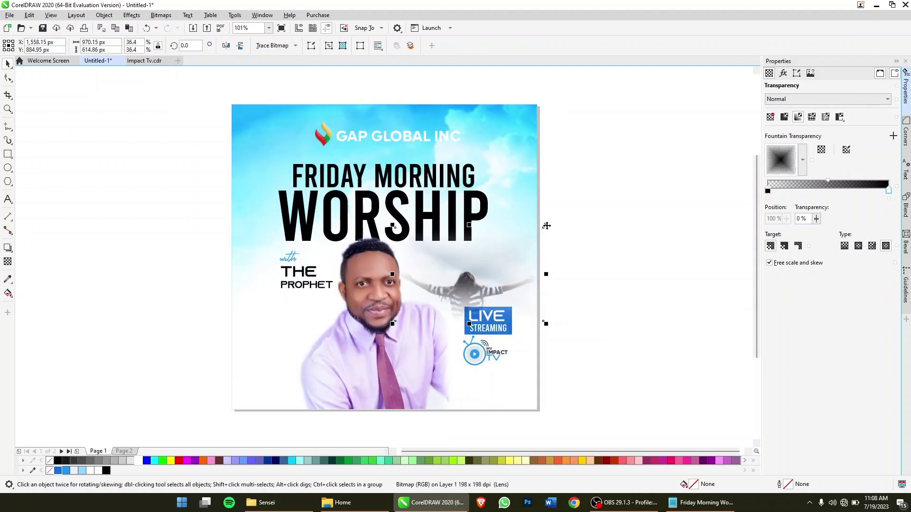
pyautogui.moveTo(546, 226)
pyautogui.mouseDown()
pyautogui.moveTo(489, 261)
pyautogui.moveTo(501, 246)
pyautogui.mouseUp()
pyautogui.moveTo(514, 300); pyautogui.dragTo(533, 313)
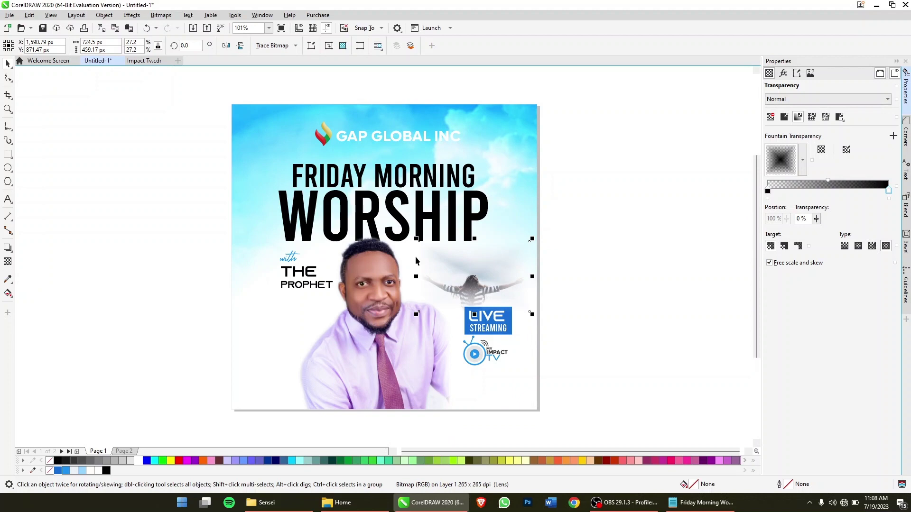
pyautogui.moveTo(417, 239); pyautogui.dragTo(398, 227)
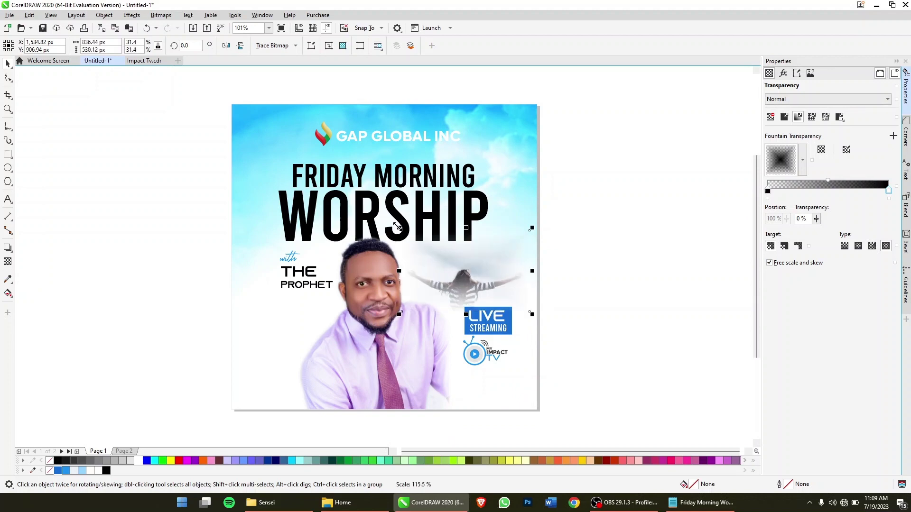
pyautogui.moveTo(521, 275); pyautogui.dragTo(521, 264)
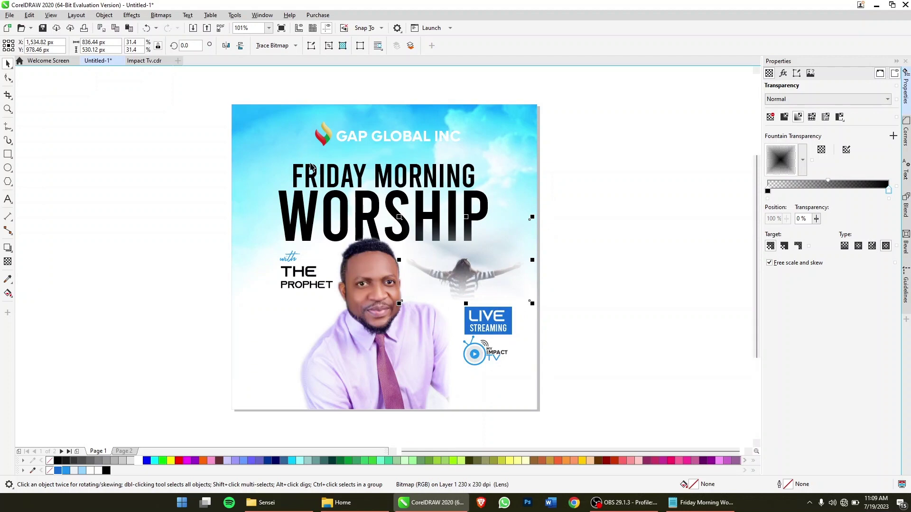
# Step: Desaturate and brighten the arms-raised figure with Image Adjustment Lab, then bring back the Sensei folder
pyautogui.click(136, 20)
pyautogui.moveTo(142, 51)
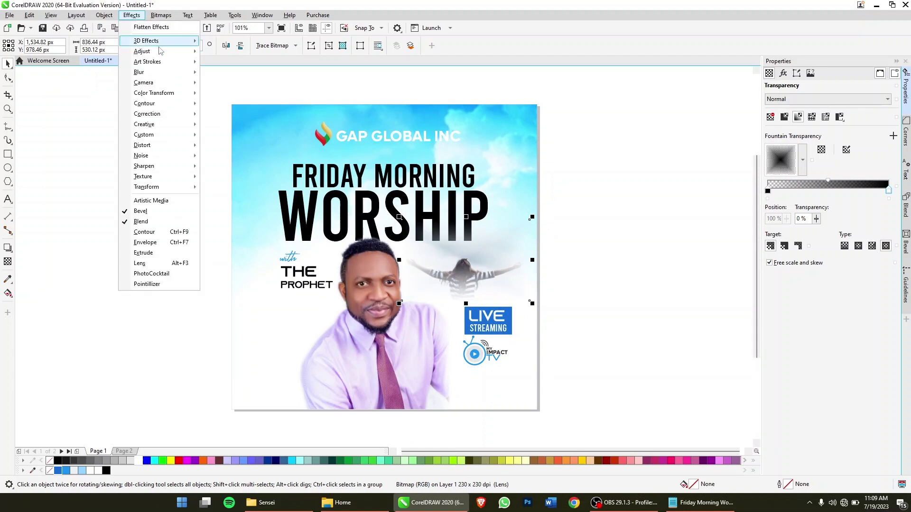
pyautogui.click(320, 96)
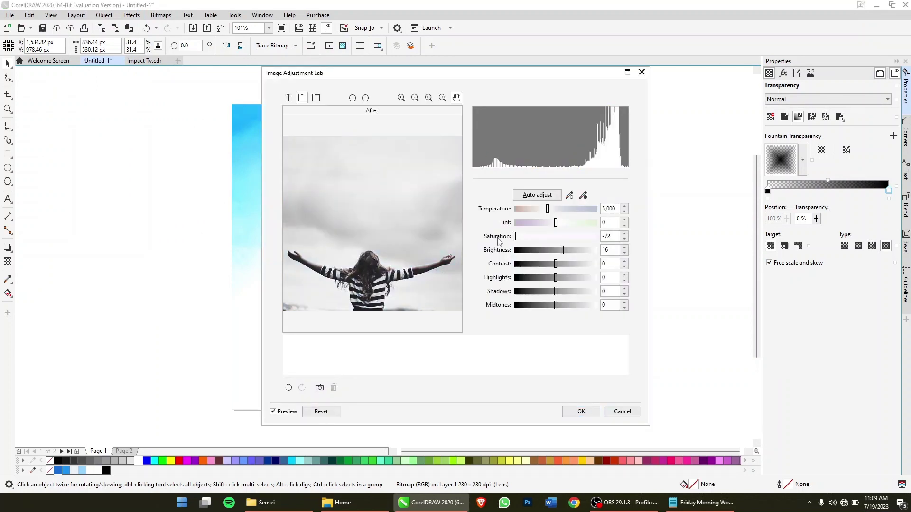
pyautogui.click(582, 412)
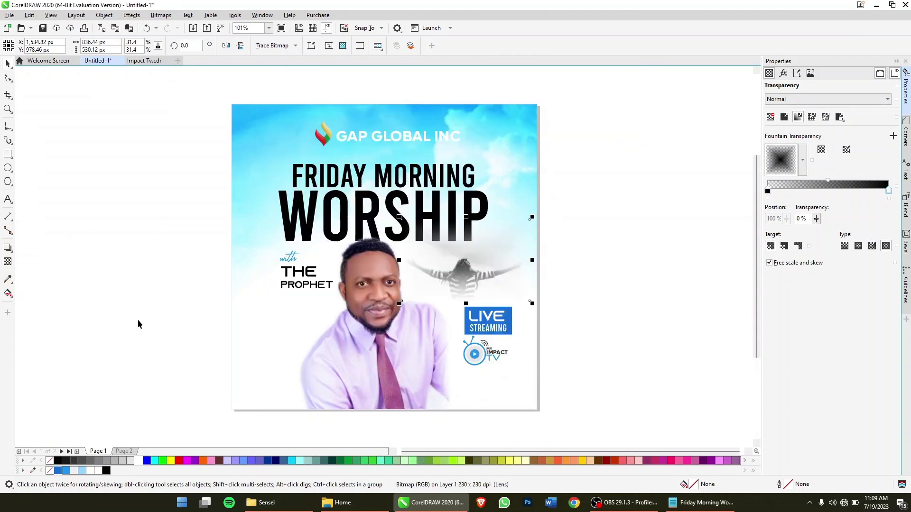
pyautogui.click(262, 503)
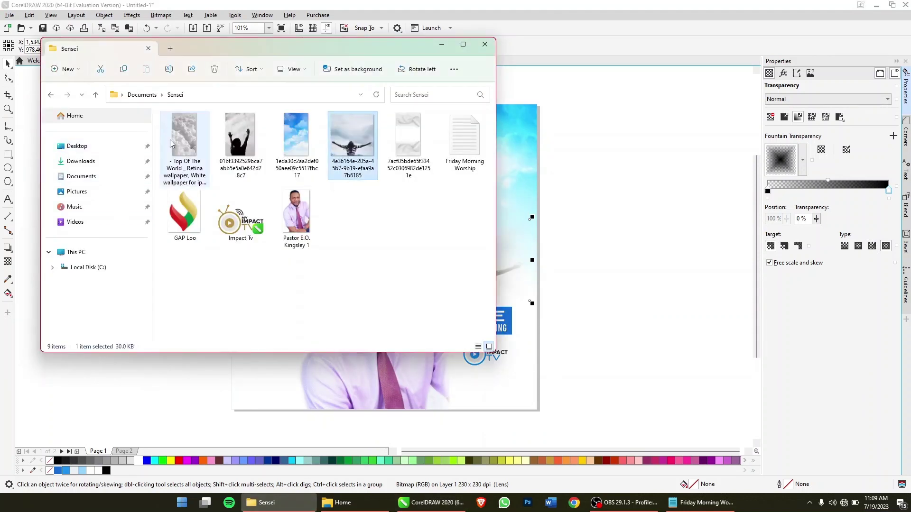
# Step: Import the cloud picture from Explorer onto the canvas and shrink it down
pyautogui.moveTo(185, 142); pyautogui.dragTo(589, 280)
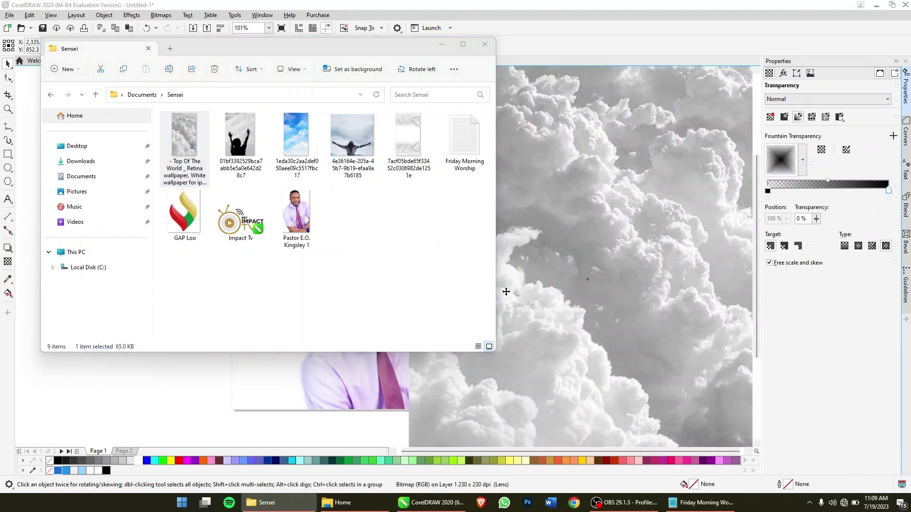
pyautogui.click(574, 266)
pyautogui.moveTo(594, 189); pyautogui.dragTo(336, 446)
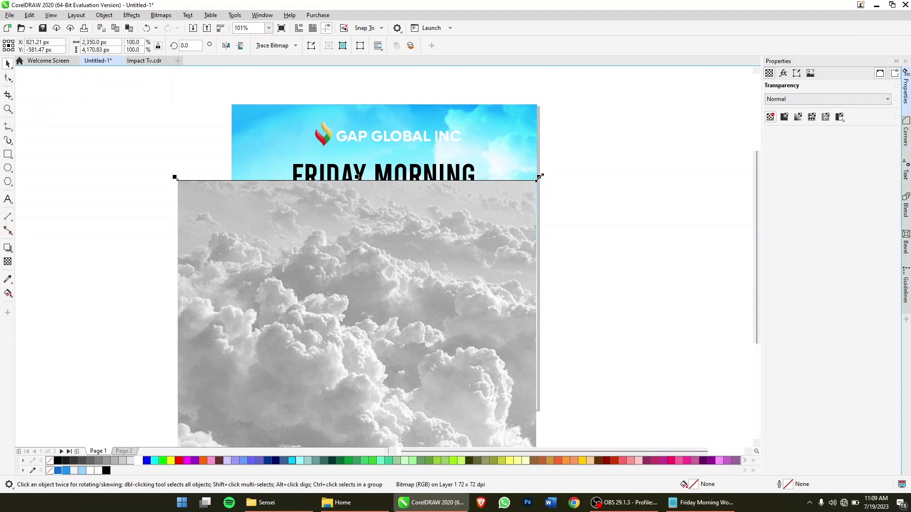
pyautogui.moveTo(540, 177); pyautogui.dragTo(380, 311)
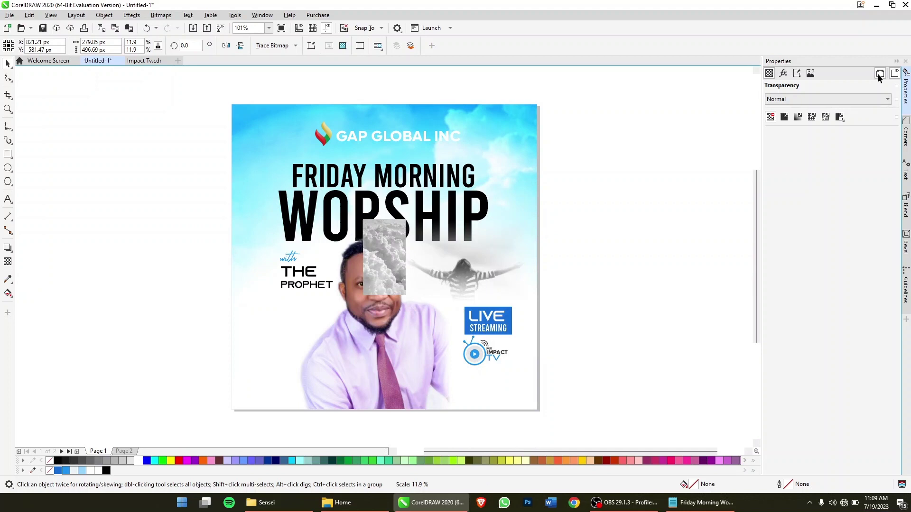
# Step: Move the clouds left of the page and enlarge them into a tall panel
pyautogui.click(897, 62)
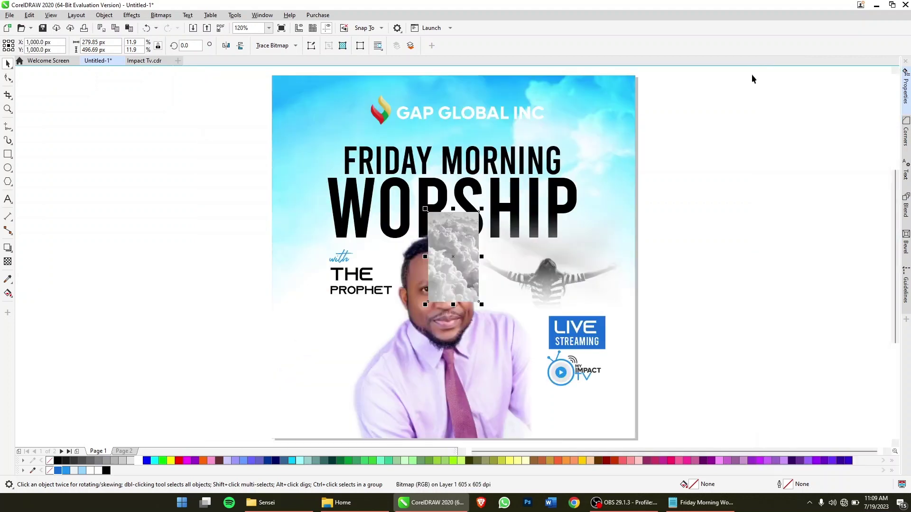
pyautogui.moveTo(456, 238); pyautogui.dragTo(147, 323)
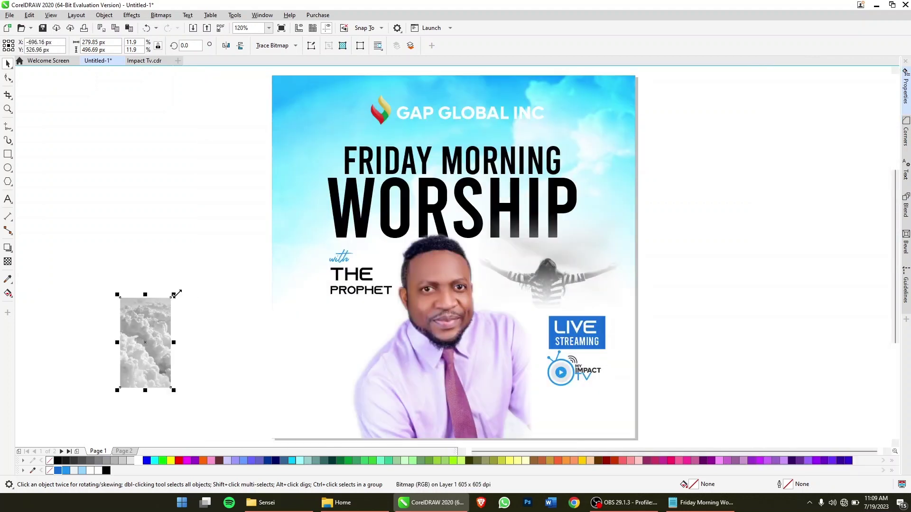
pyautogui.moveTo(175, 295); pyautogui.dragTo(231, 220)
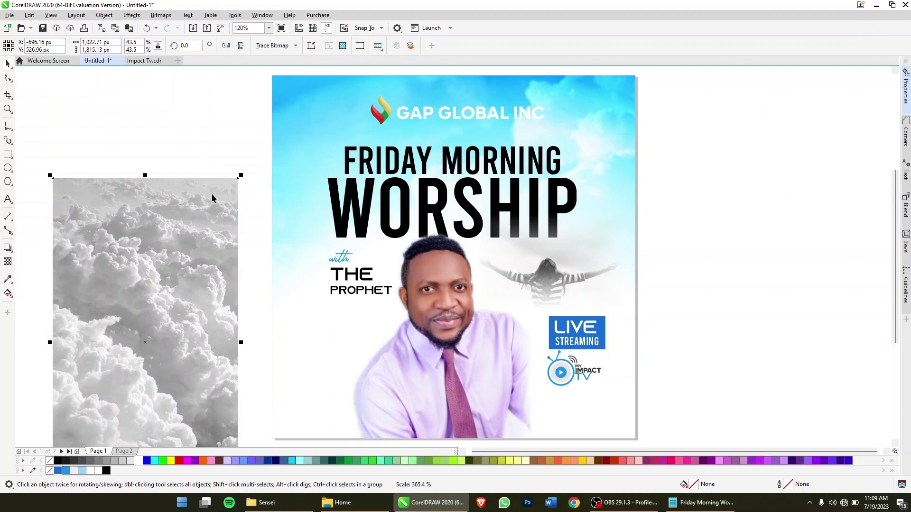
pyautogui.moveTo(204, 186); pyautogui.dragTo(216, 126)
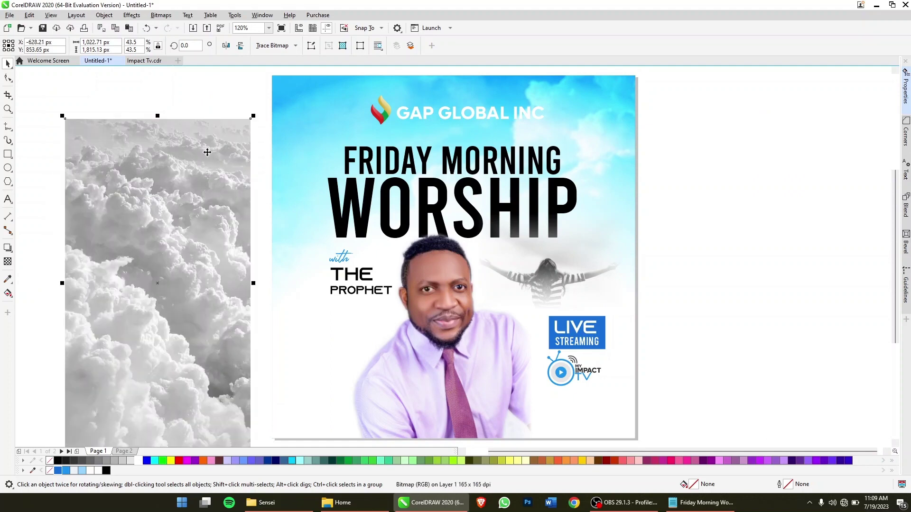
pyautogui.click(132, 15)
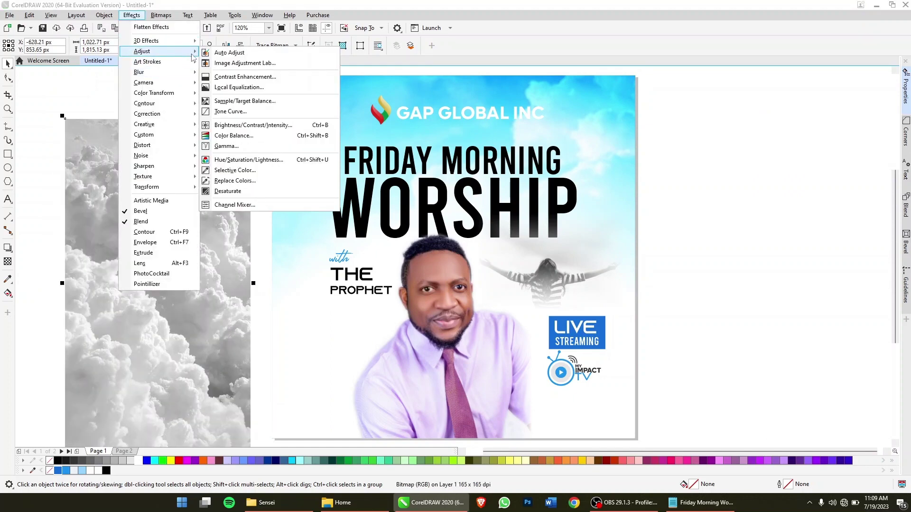
# Step: Set the clouds' Saturation to -100 and Brightness to 36 in Image Adjustment Lab
pyautogui.click(216, 70)
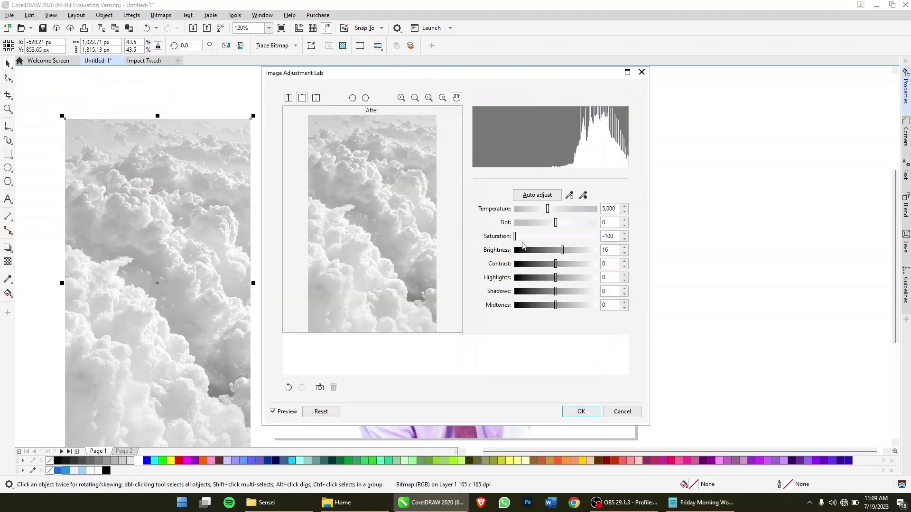
pyautogui.click(543, 251)
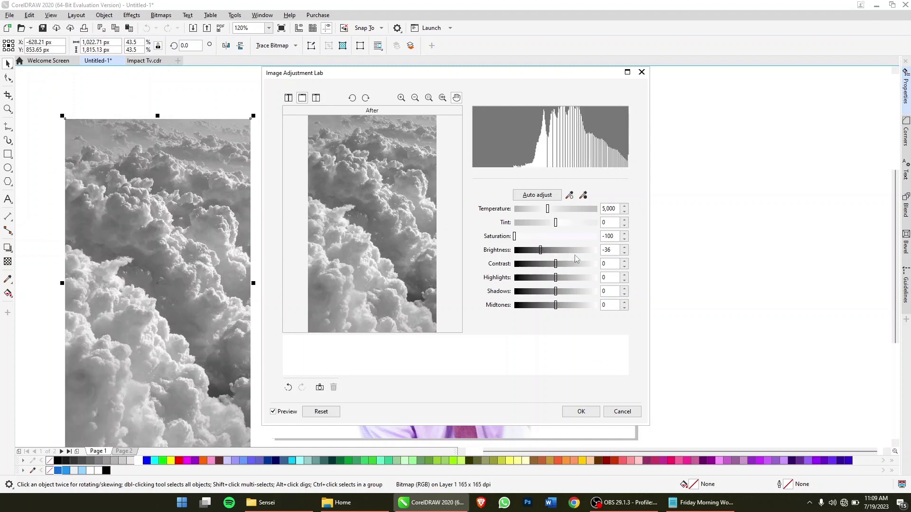
pyautogui.click(571, 250)
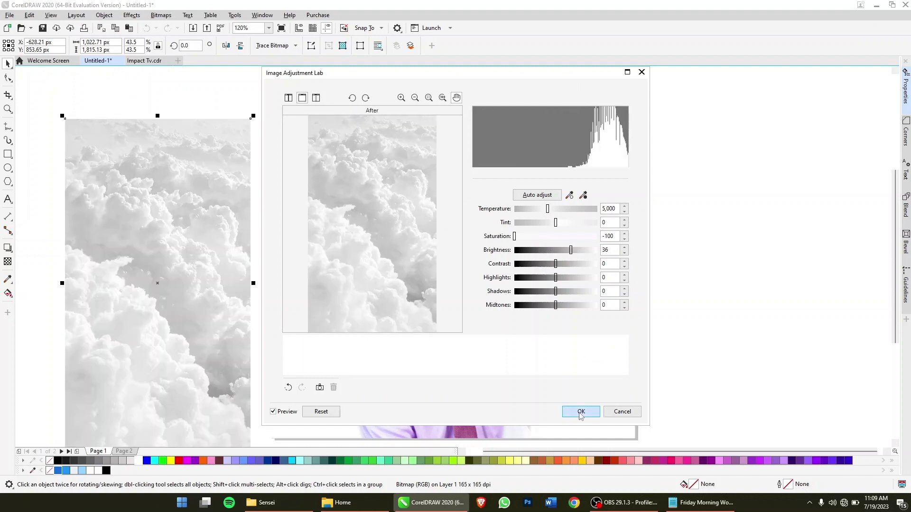
pyautogui.click(580, 411)
# Step: Give the clouds an elliptical fountain transparency and scale them down
pyautogui.click(7, 262)
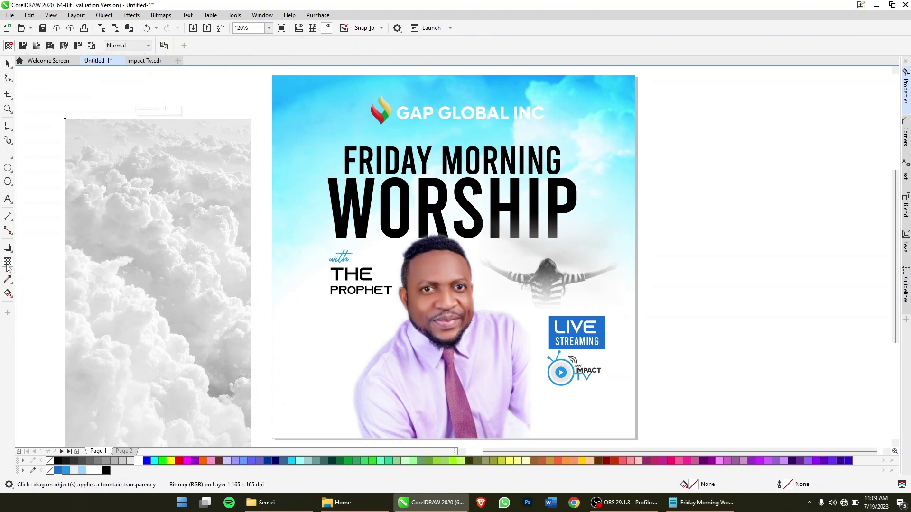
pyautogui.click(37, 45)
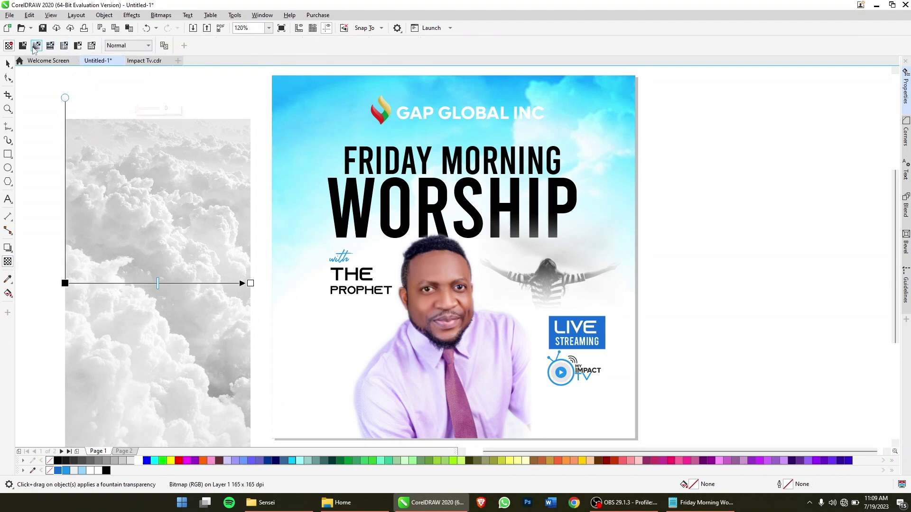
pyautogui.click(232, 46)
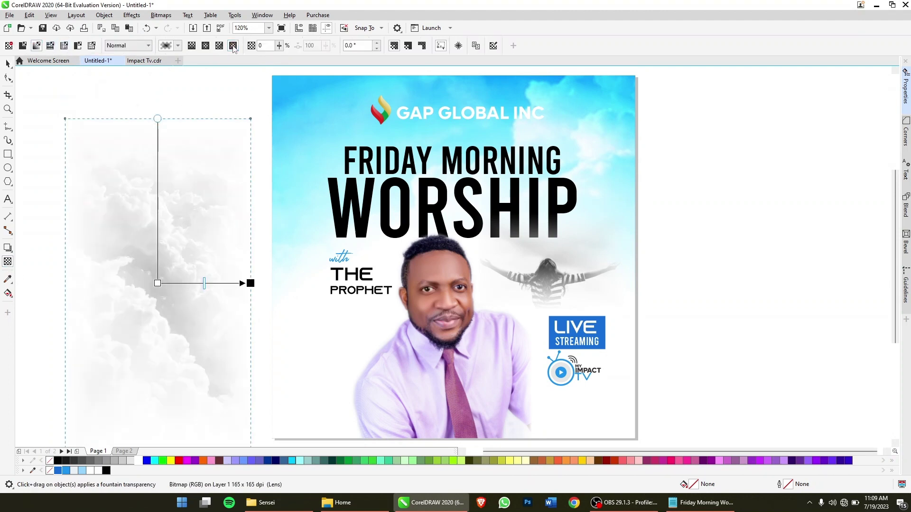
pyautogui.click(205, 46)
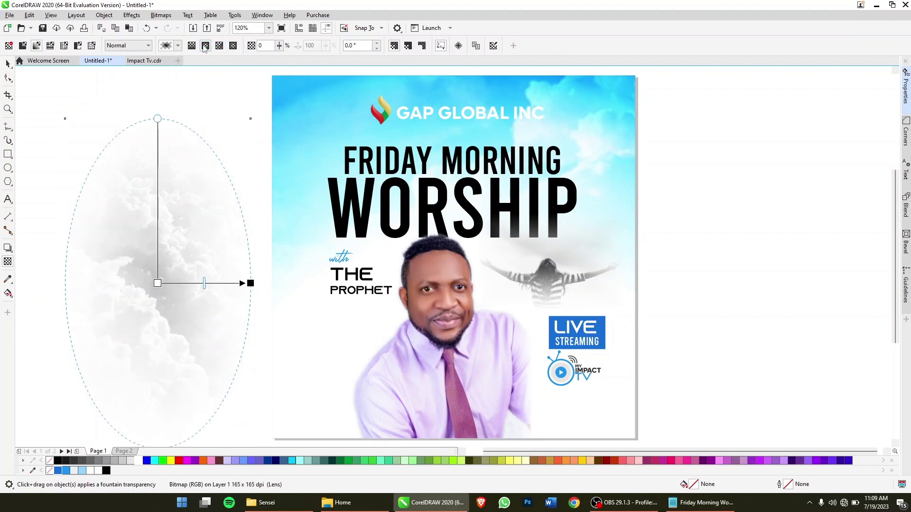
pyautogui.press('space')
pyautogui.moveTo(250, 119); pyautogui.dragTo(206, 198)
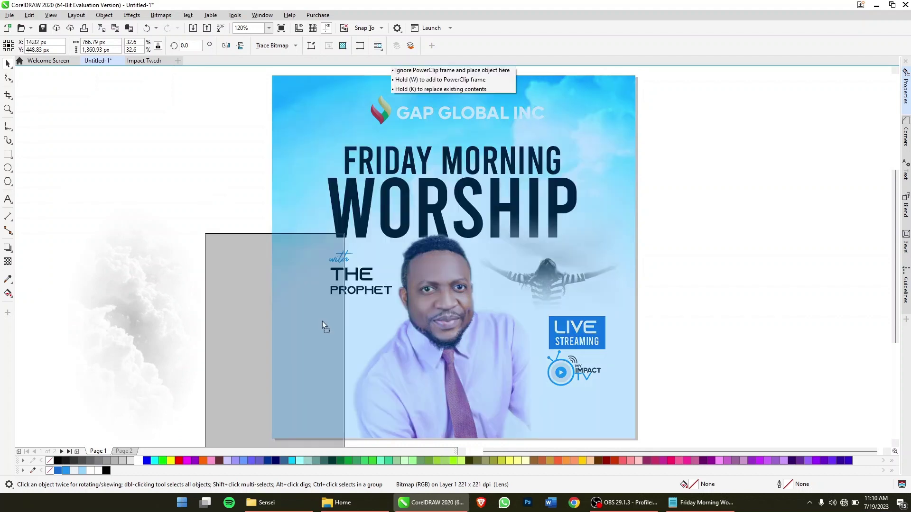
# Step: PowerClip the faded clouds into the background rectangle, positioned in the flyer's bottom-left corner
pyautogui.moveTo(181, 289); pyautogui.dragTo(330, 321)
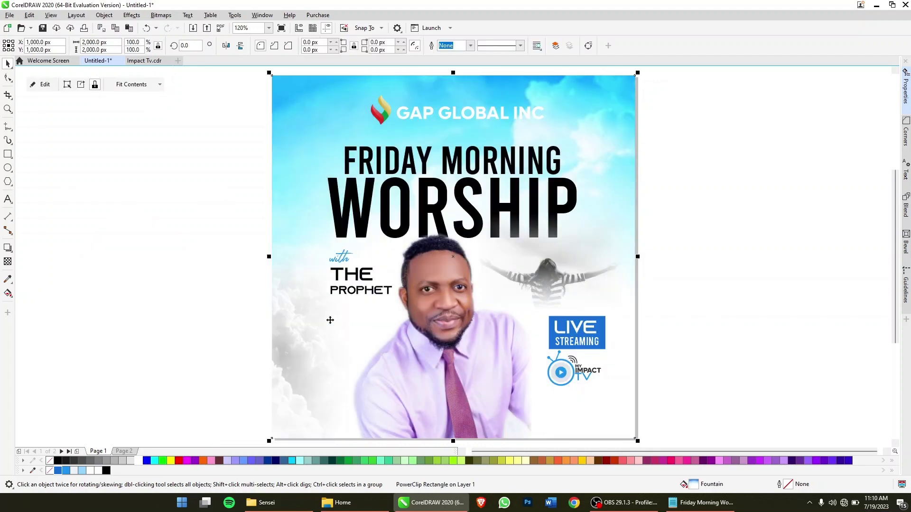
pyautogui.click(354, 338)
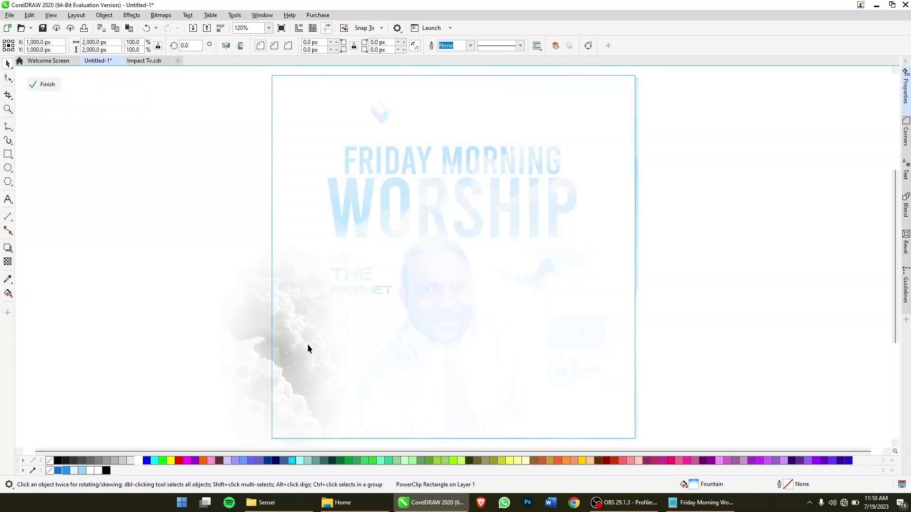
pyautogui.moveTo(273, 370); pyautogui.dragTo(628, 389)
pyautogui.keyDown('ctrl'); pyautogui.click(778, 304); pyautogui.keyUp('ctrl')
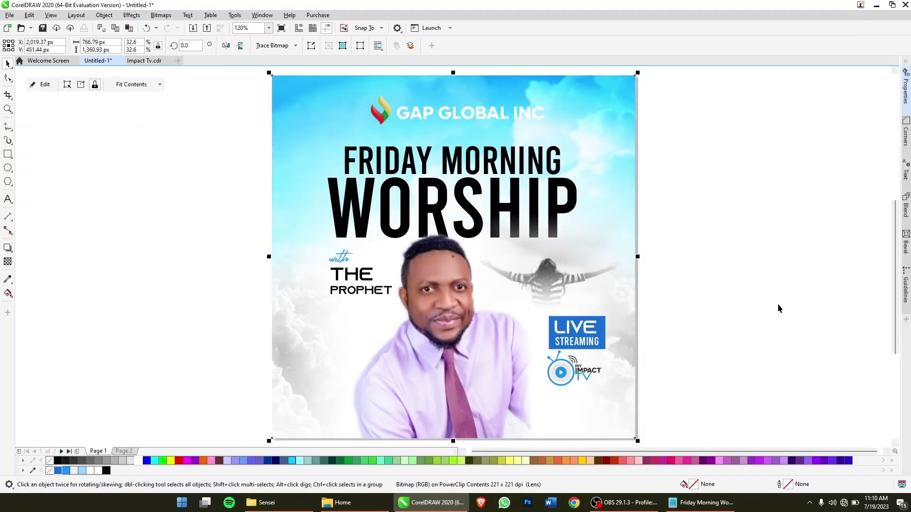
pyautogui.moveTo(633, 324); pyautogui.dragTo(636, 380)
pyautogui.click(731, 320)
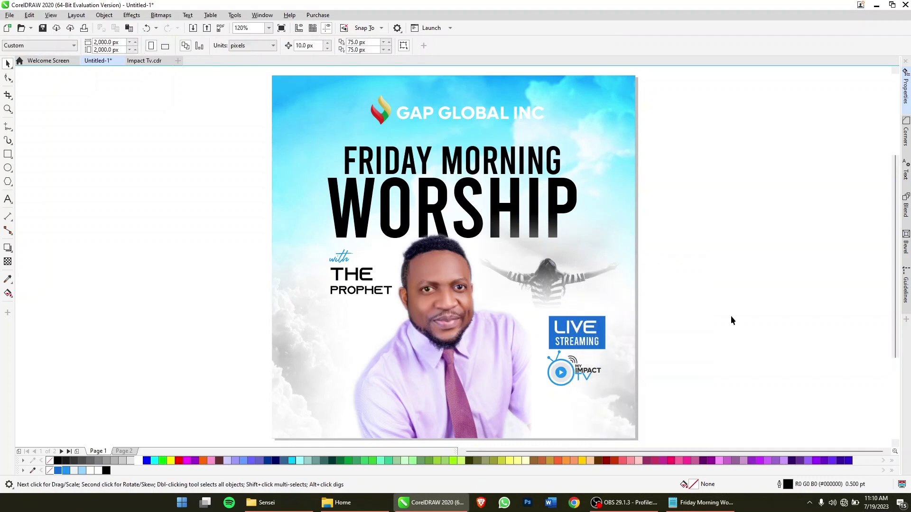
pyautogui.hotkey('shift', 'F4')
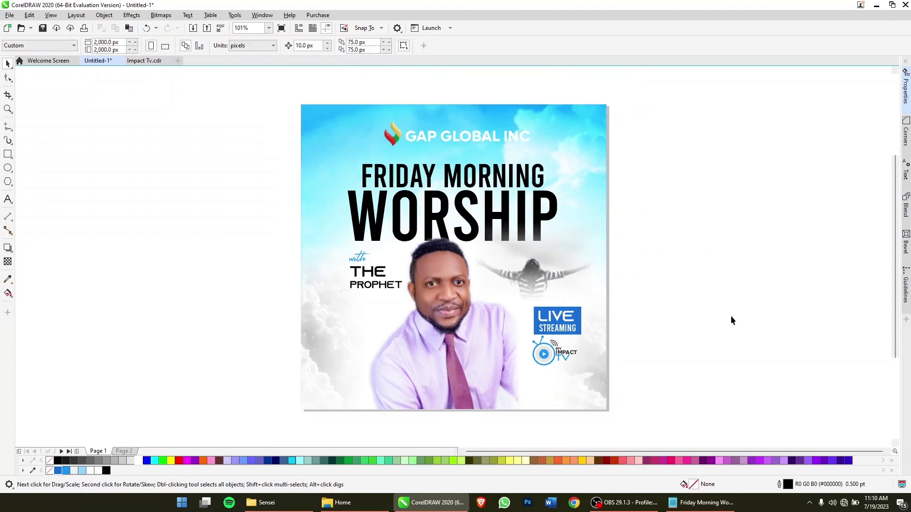